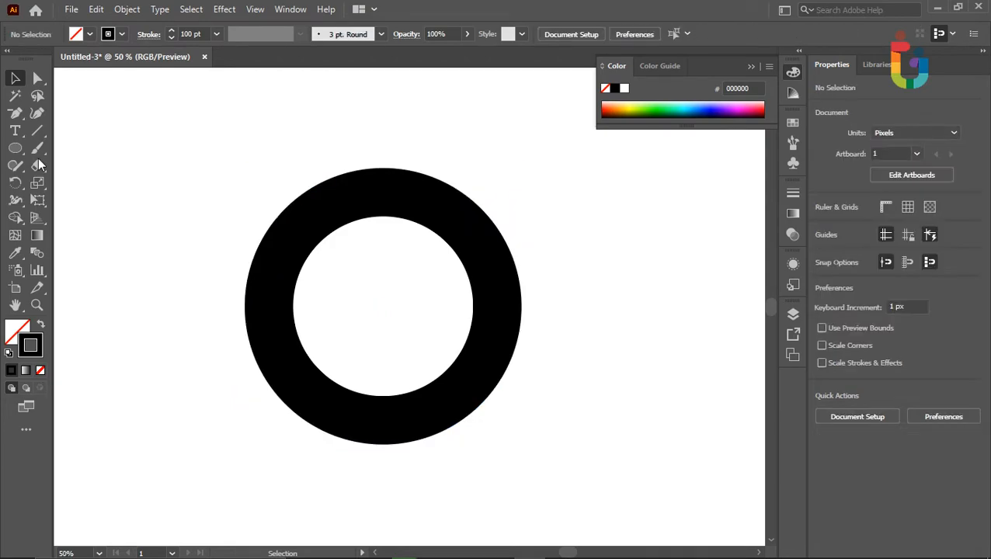
Draw a tall rectangle about 40 × 379 px beside the ring and give it a red fill with no stroke
{"action": "left_click_drag", "start_coordinate": [16, 149], "coordinate": [46, 153]}
{"action": "left_click_drag", "start_coordinate": [84, 159], "coordinate": [104, 341]}
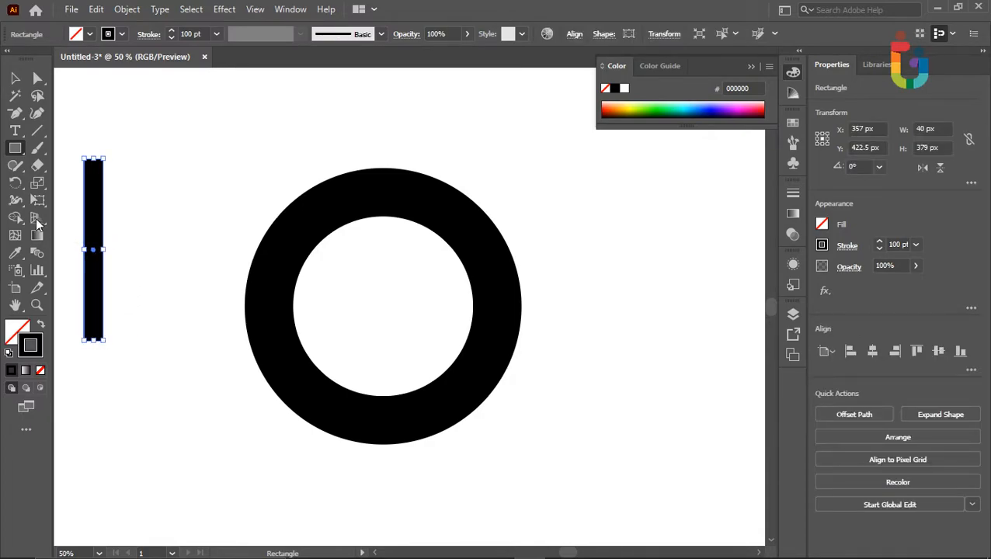
{"action": "left_click", "coordinate": [91, 34]}
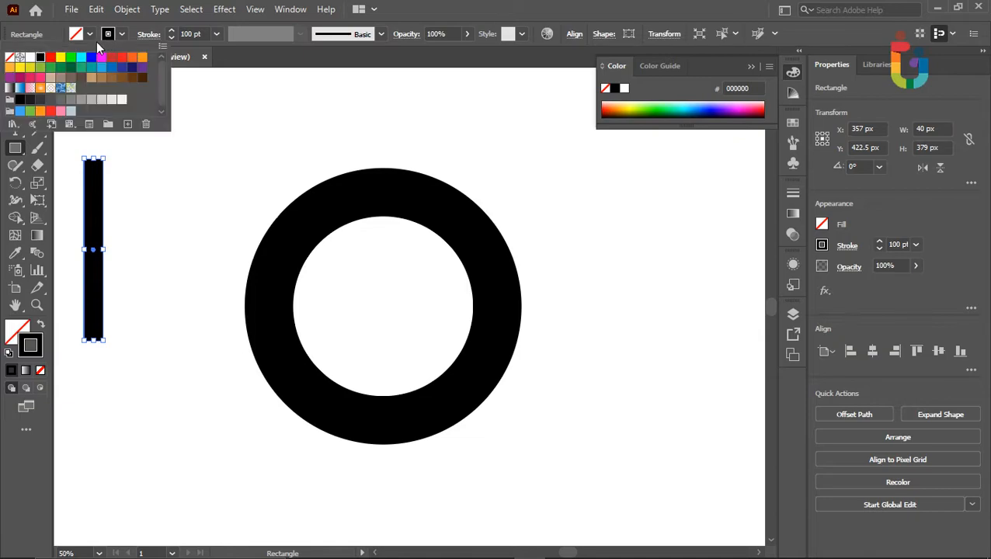
{"action": "left_click", "coordinate": [9, 58]}
{"action": "left_click", "coordinate": [80, 39]}
{"action": "left_click", "coordinate": [81, 40]}
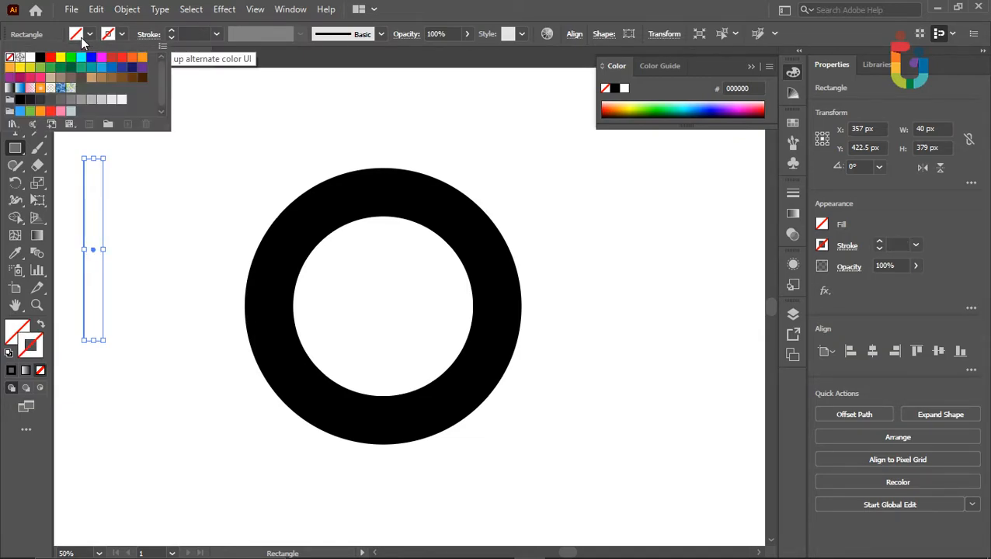
{"action": "left_click", "coordinate": [111, 57]}
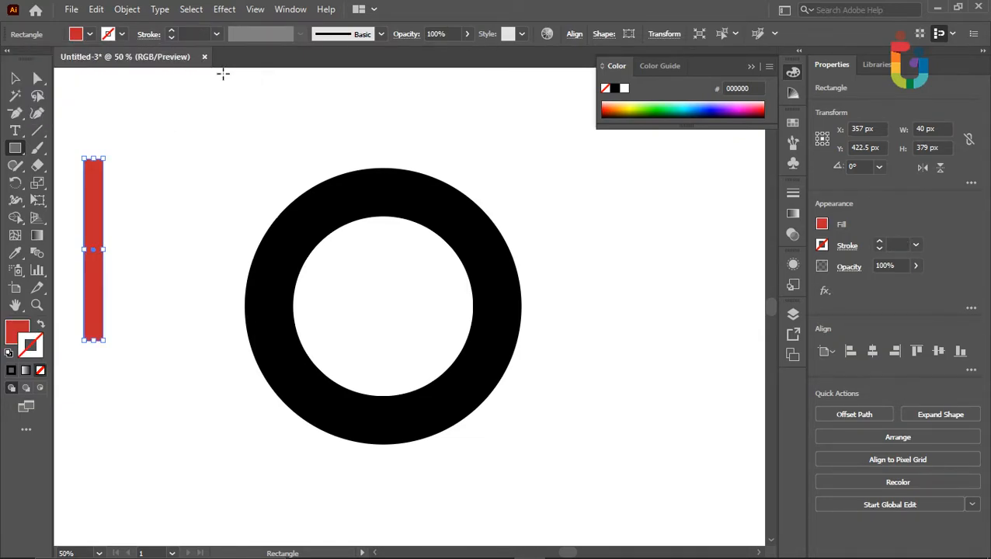
Tilt the red bar to 315° across the ring's upper-right part and rotate a copy of it about the ring's centre
{"action": "left_click", "coordinate": [15, 78]}
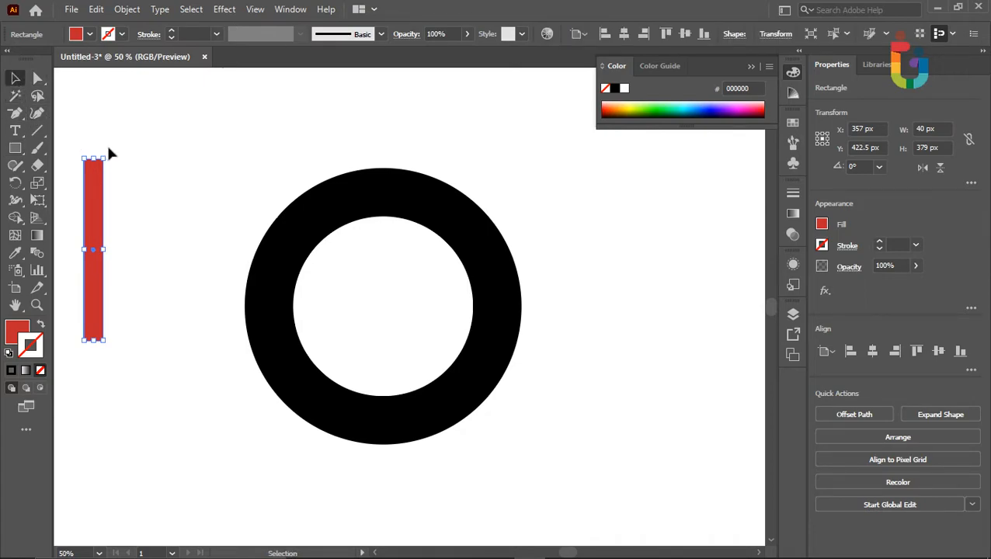
{"action": "left_click_drag", "start_coordinate": [110, 155], "coordinate": [470, 144]}
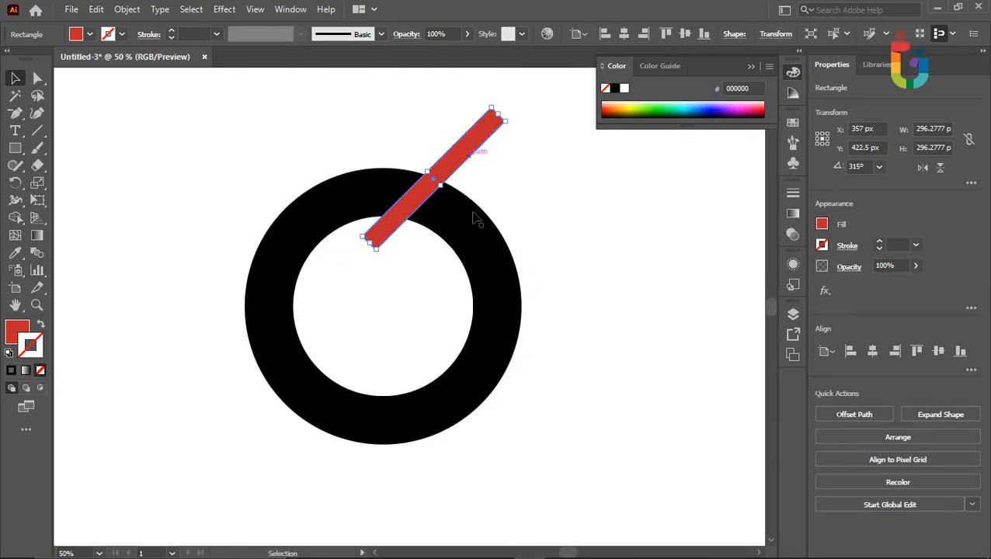
{"action": "left_click", "coordinate": [15, 183]}
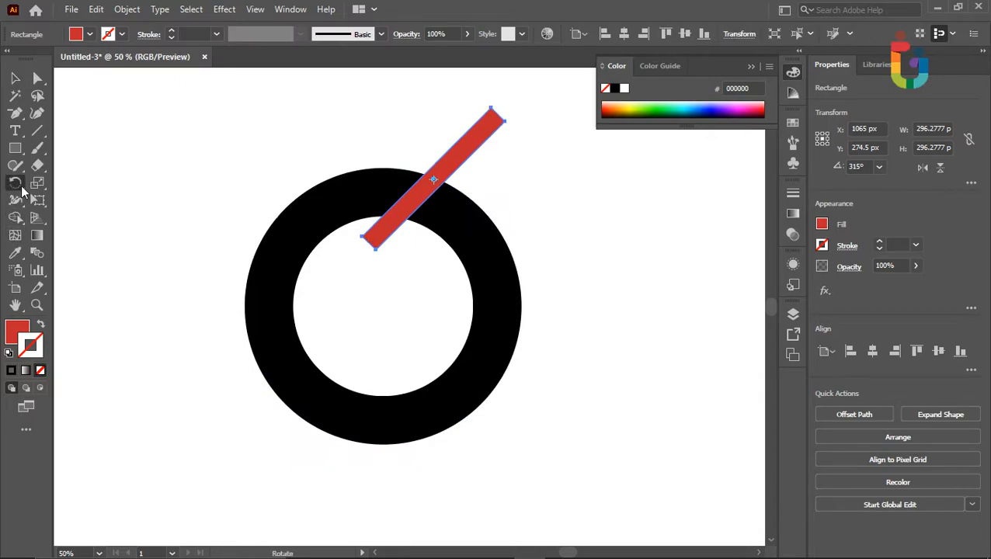
{"action": "left_click", "coordinate": [382, 309]}
{"action": "left_click_drag", "start_coordinate": [412, 210], "coordinate": [464, 305]}
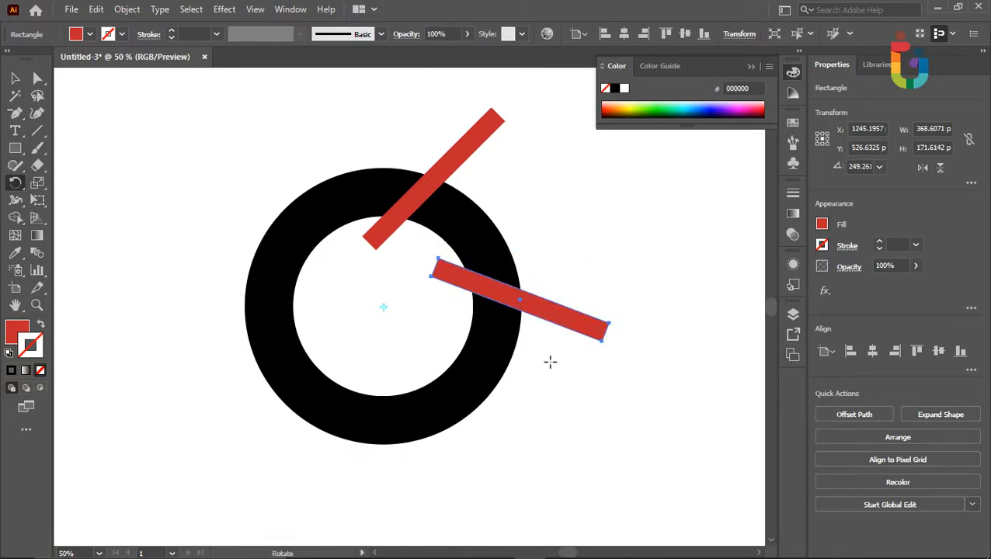
Repeat the rotated copy until five red bars surround the ring, undoing the extra sixth bar
{"action": "key", "text": "ctrl+d"}
{"action": "key", "text": "ctrl+d"}
{"action": "key", "text": "ctrl+d"}
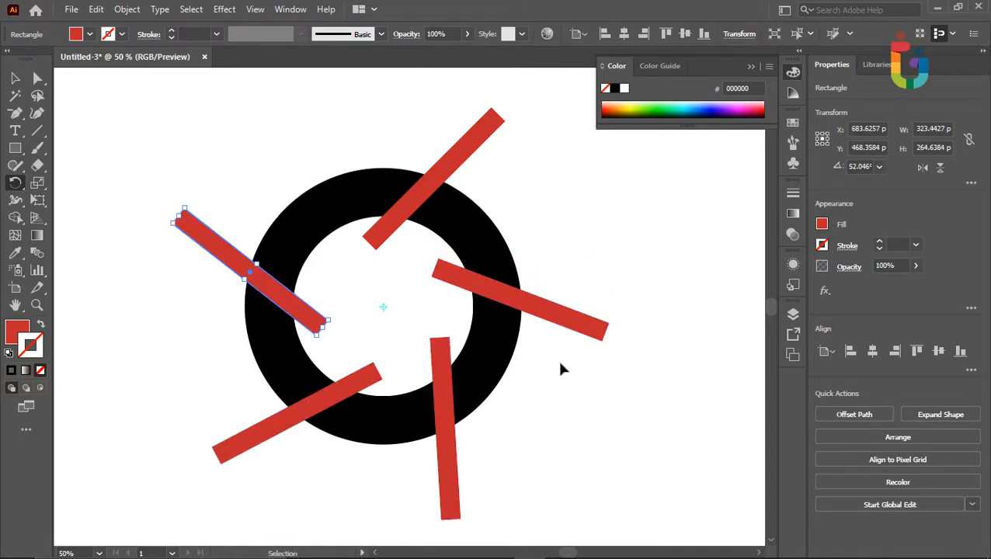
{"action": "key", "text": "ctrl+d"}
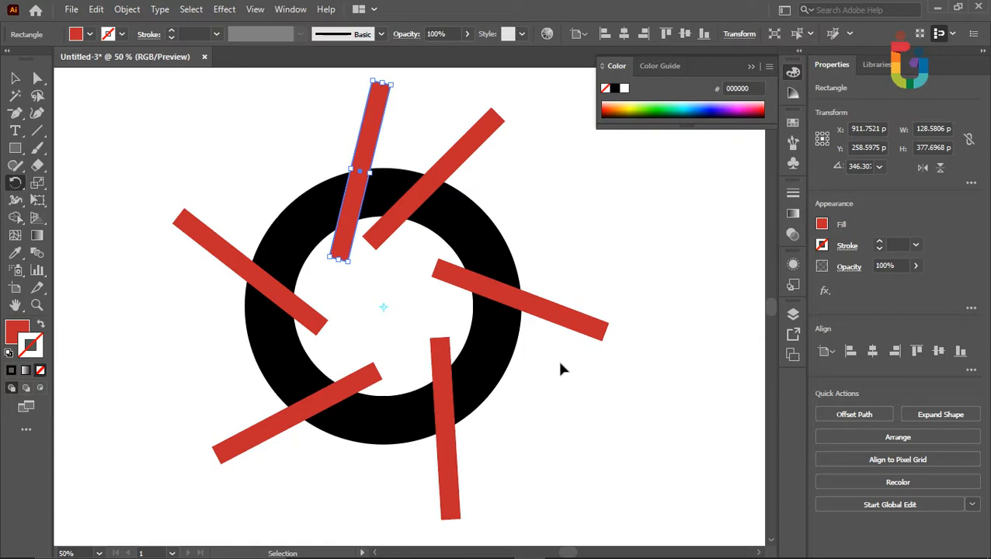
{"action": "key", "text": "ctrl+z"}
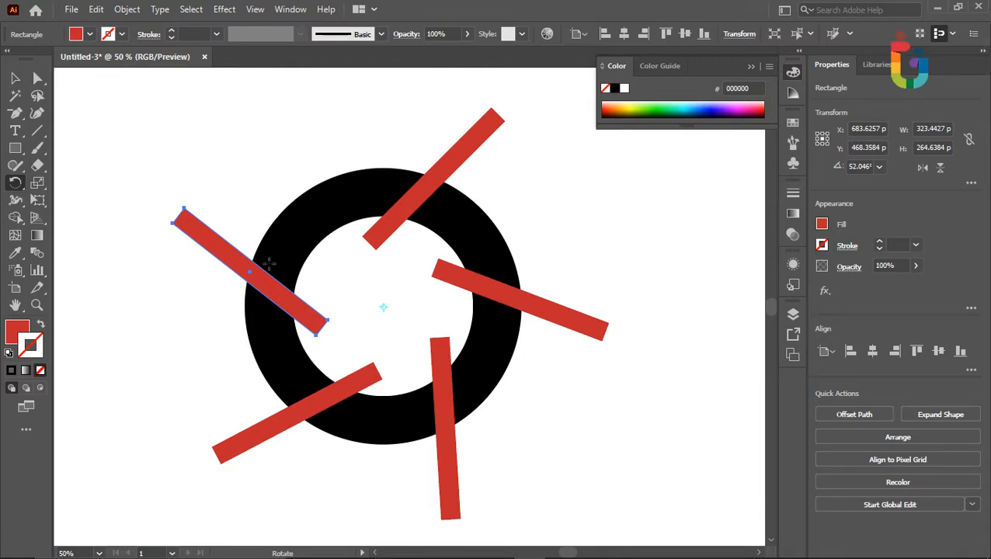
Nudge the upper-left, lower-left and lower bars slightly to even out their spacing around the ring
{"action": "left_click", "coordinate": [16, 79]}
{"action": "left_click_drag", "start_coordinate": [271, 285], "coordinate": [277, 263]}
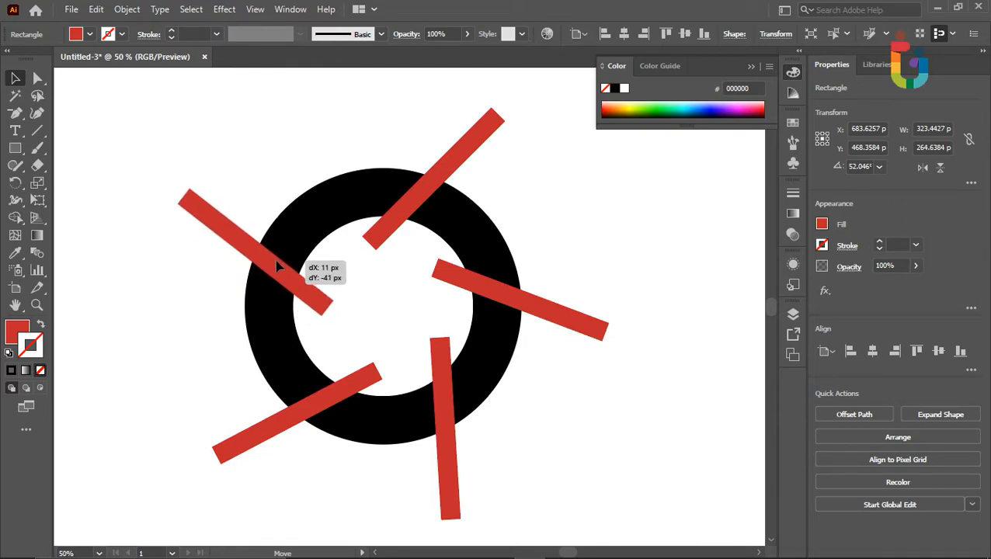
{"action": "left_click_drag", "start_coordinate": [277, 266], "coordinate": [279, 254]}
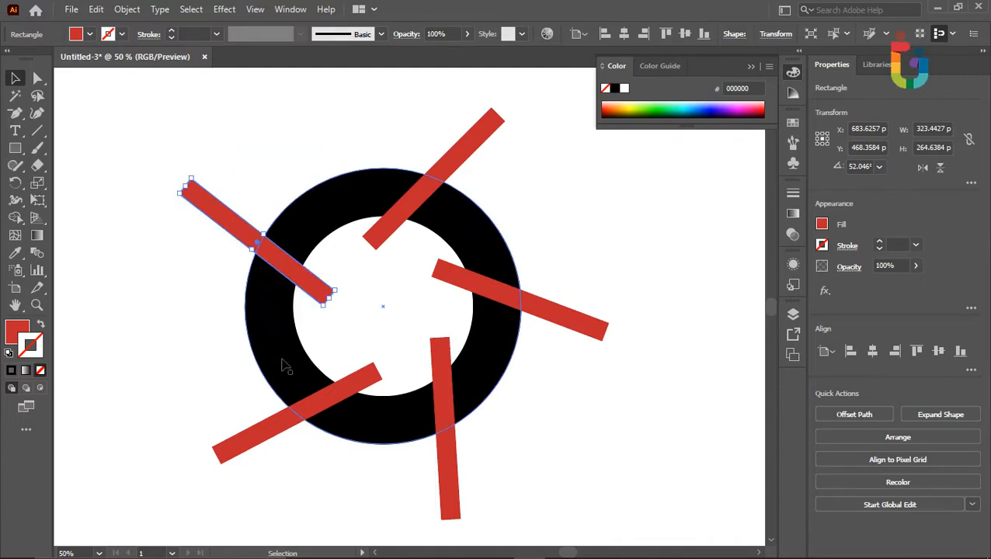
{"action": "left_click_drag", "start_coordinate": [304, 406], "coordinate": [299, 397]}
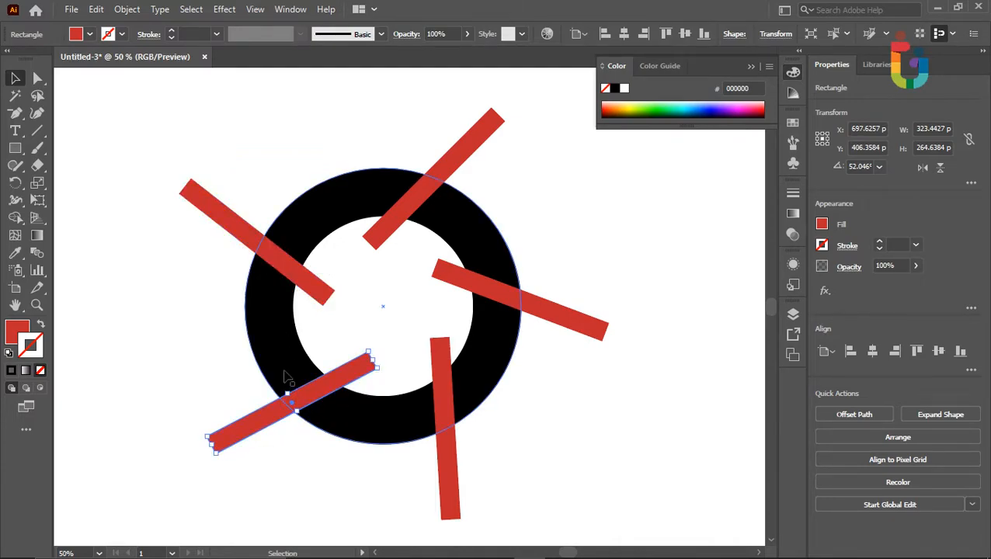
{"action": "left_click_drag", "start_coordinate": [457, 457], "coordinate": [451, 456]}
Select the ring with all five bars and subtract the bars from it using Shape Builder
{"action": "left_click_drag", "start_coordinate": [616, 221], "coordinate": [110, 401]}
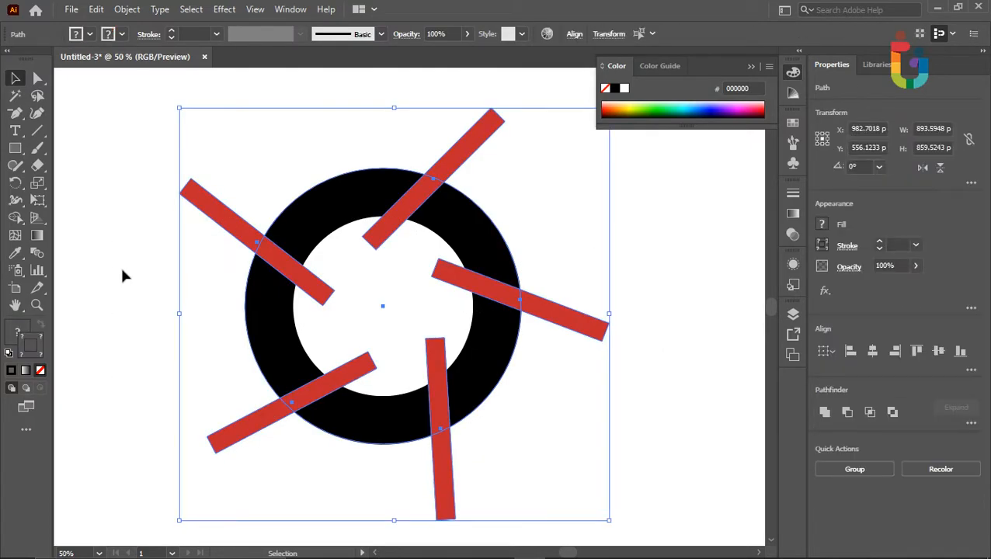
{"action": "left_click", "coordinate": [139, 259]}
{"action": "left_click_drag", "start_coordinate": [184, 146], "coordinate": [634, 466]}
{"action": "left_click", "coordinate": [16, 218]}
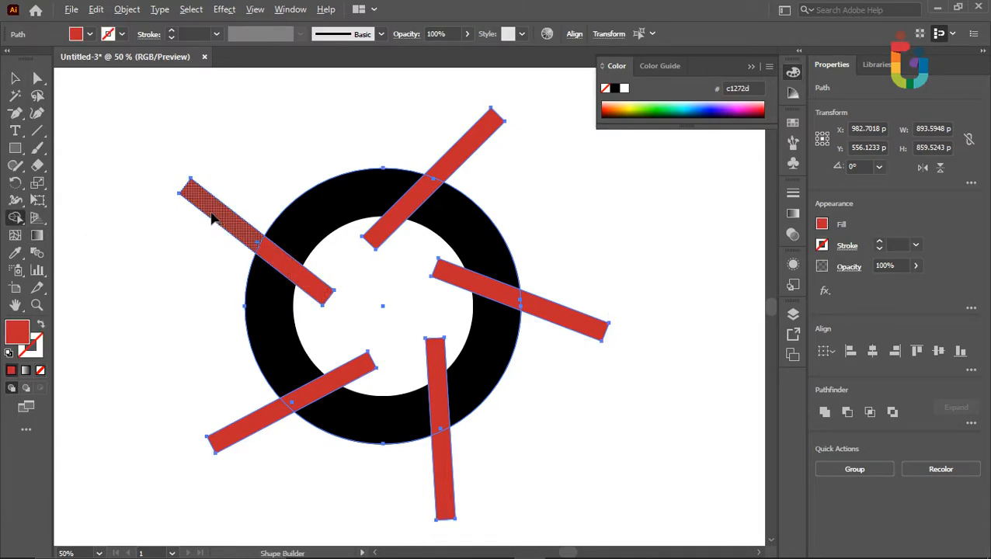
{"action": "left_click_drag", "start_coordinate": [311, 286], "coordinate": [337, 317]}
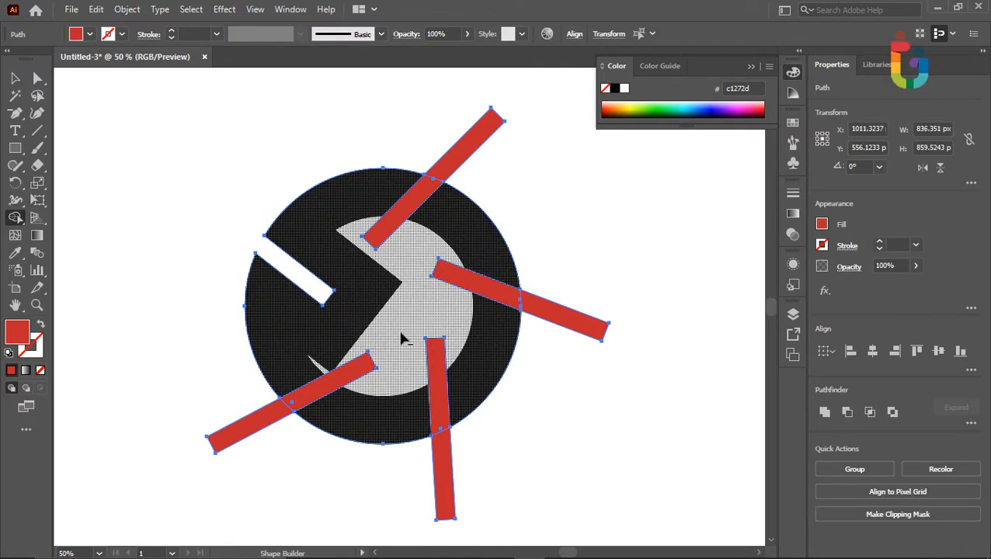
{"action": "left_click", "coordinate": [340, 379], "text": "alt"}
{"action": "mouse_move", "coordinate": [383, 381]}
{"action": "left_mouse_down"}
{"action": "mouse_move", "coordinate": [437, 357]}
{"action": "mouse_move", "coordinate": [476, 377]}
{"action": "left_mouse_up"}
{"action": "left_click", "coordinate": [444, 472], "text": "alt"}
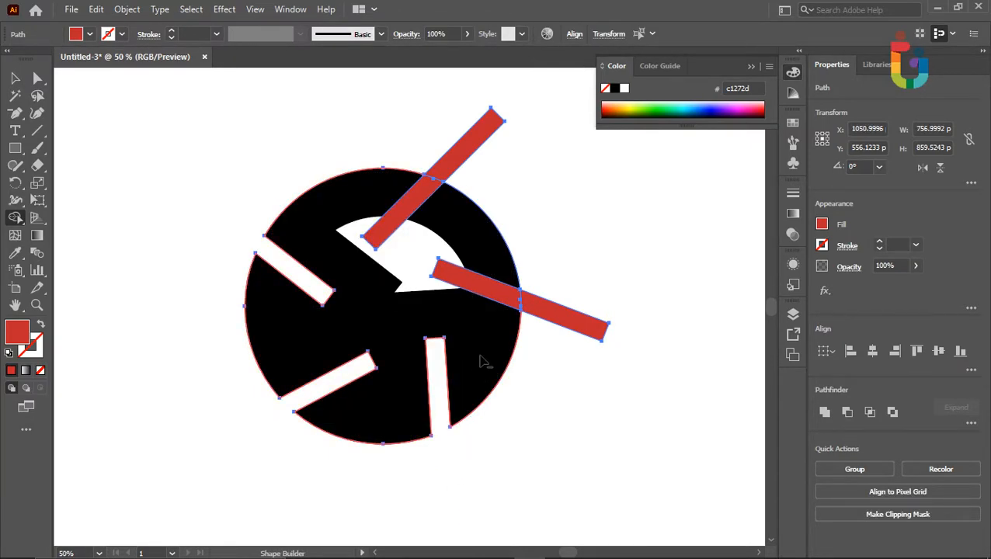
{"action": "left_click", "coordinate": [498, 296], "text": "alt"}
{"action": "left_click_drag", "start_coordinate": [439, 249], "coordinate": [435, 188]}
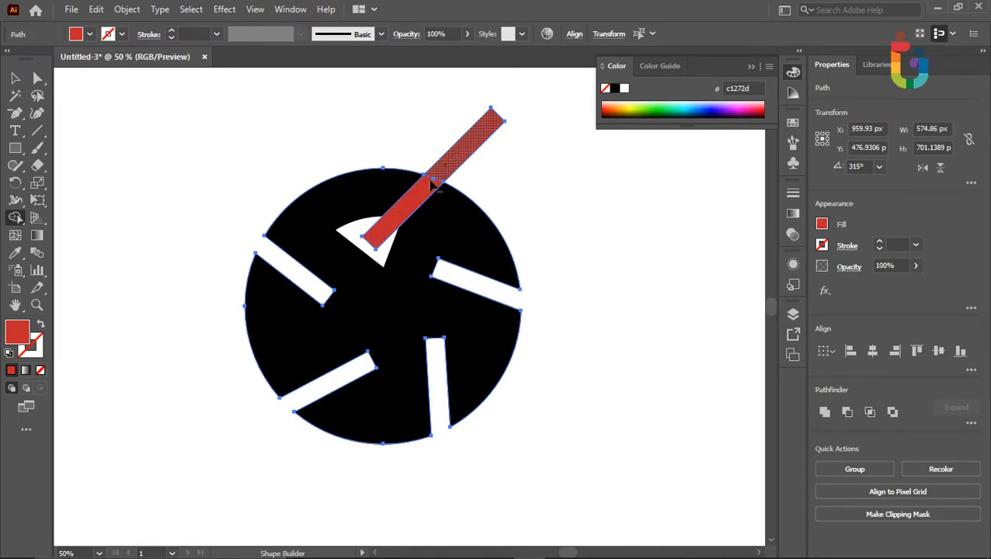
{"action": "left_click", "coordinate": [398, 220], "text": "alt"}
{"action": "left_click_drag", "start_coordinate": [364, 237], "coordinate": [392, 256]}
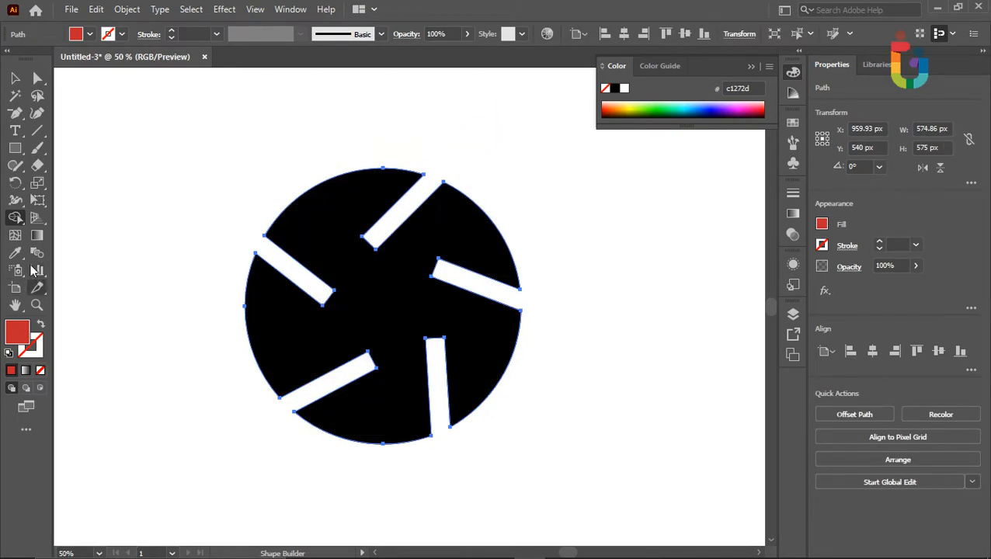
Draw a circle from the centre of the notched disc, large enough to cover the inner ends of the five slots
{"action": "left_click", "coordinate": [15, 148]}
{"action": "left_click", "coordinate": [15, 148]}
{"action": "left_click", "coordinate": [64, 183]}
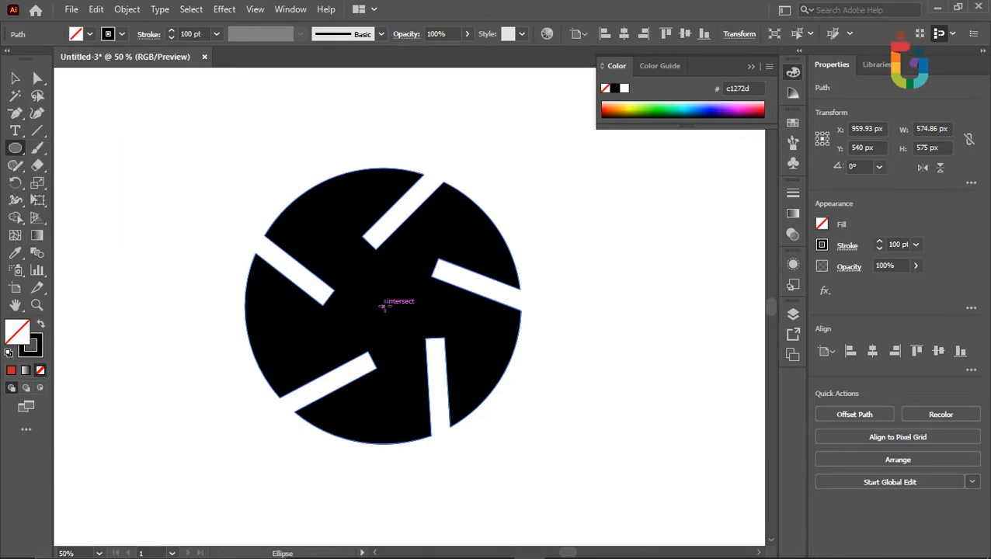
{"action": "left_click_drag", "start_coordinate": [383, 307], "coordinate": [467, 379]}
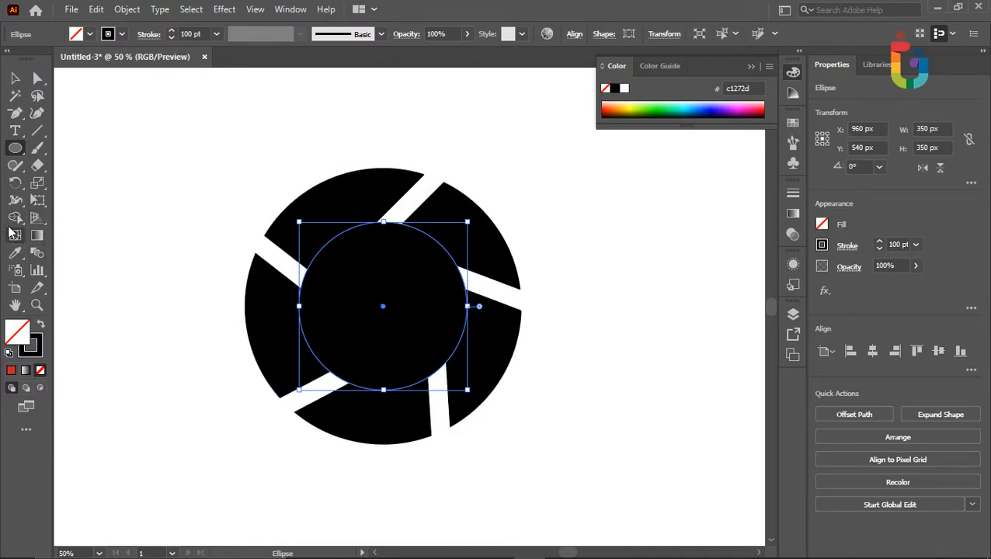
{"action": "left_click_drag", "start_coordinate": [467, 390], "coordinate": [473, 396]}
Subtract the central circle area from the slotted disc with Shape Builder, leaving five separate ring segments, and deselect the artwork
{"action": "key", "text": "v"}
{"action": "left_click_drag", "start_coordinate": [182, 126], "coordinate": [457, 491]}
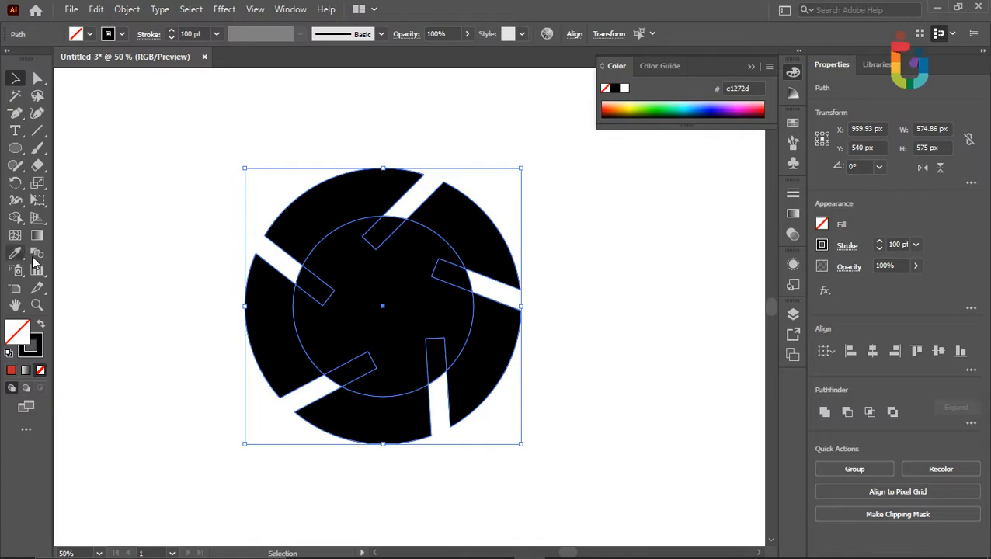
{"action": "left_click", "coordinate": [15, 218]}
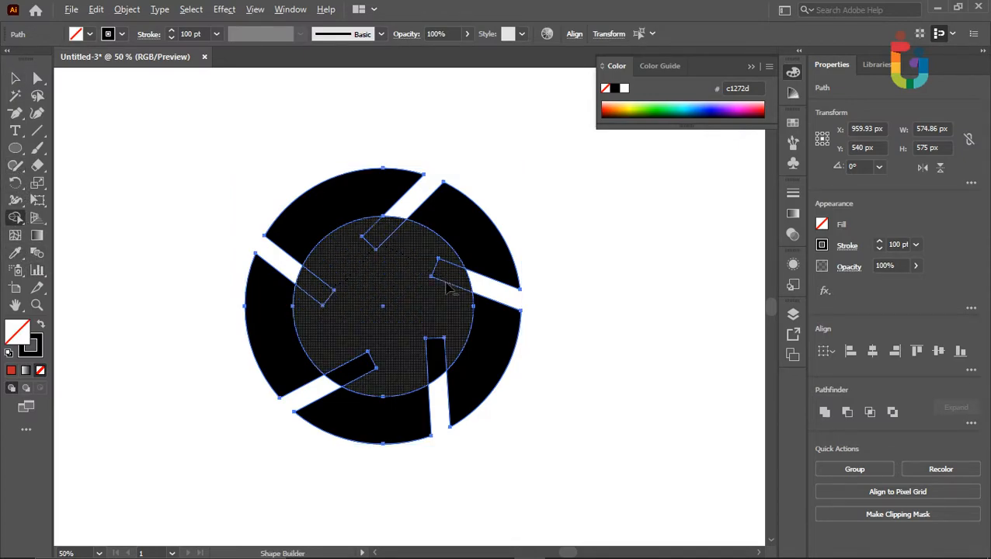
{"action": "left_click", "coordinate": [375, 360], "text": "alt"}
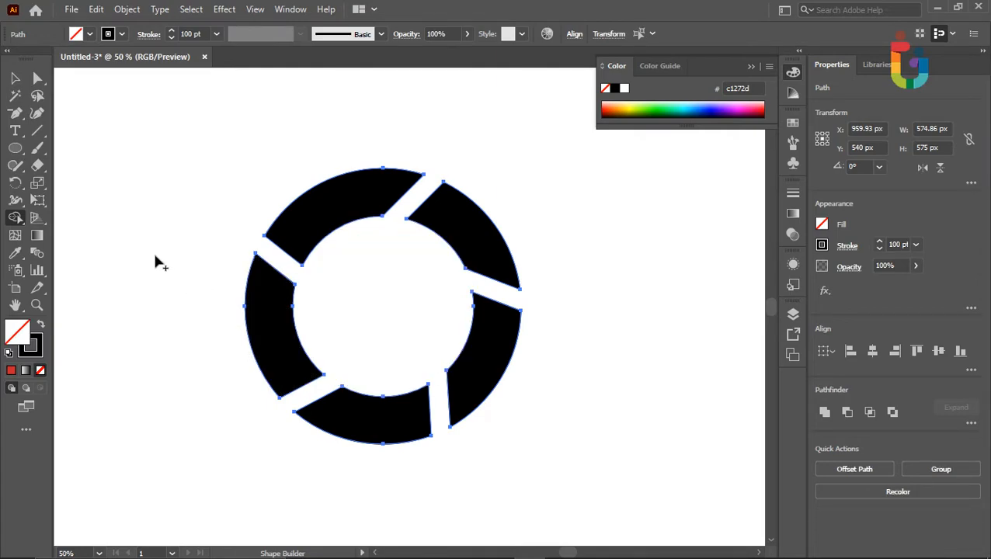
{"action": "left_click", "coordinate": [15, 77]}
{"action": "left_click", "coordinate": [199, 176]}
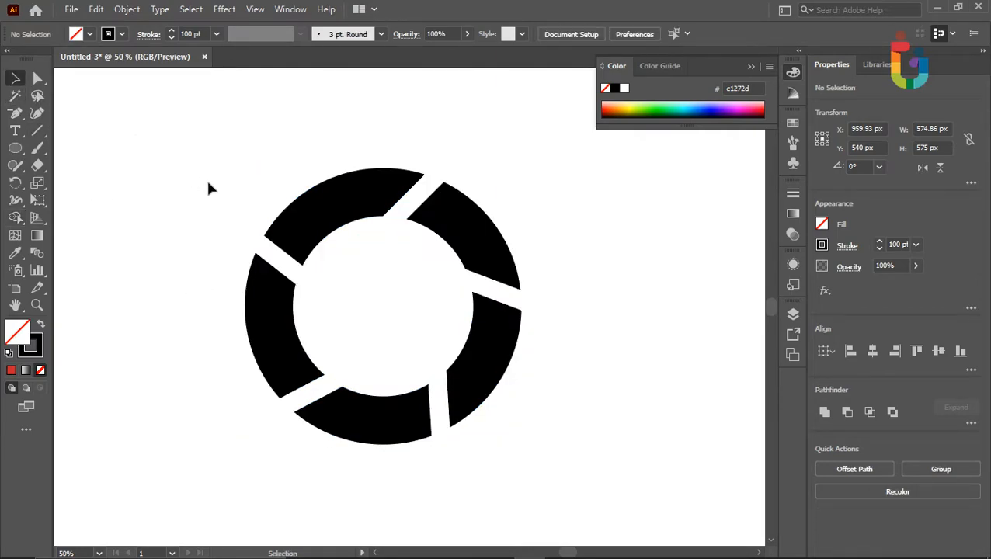
{"action": "key", "text": "ctrl+a"}
{"action": "left_click", "coordinate": [400, 360]}
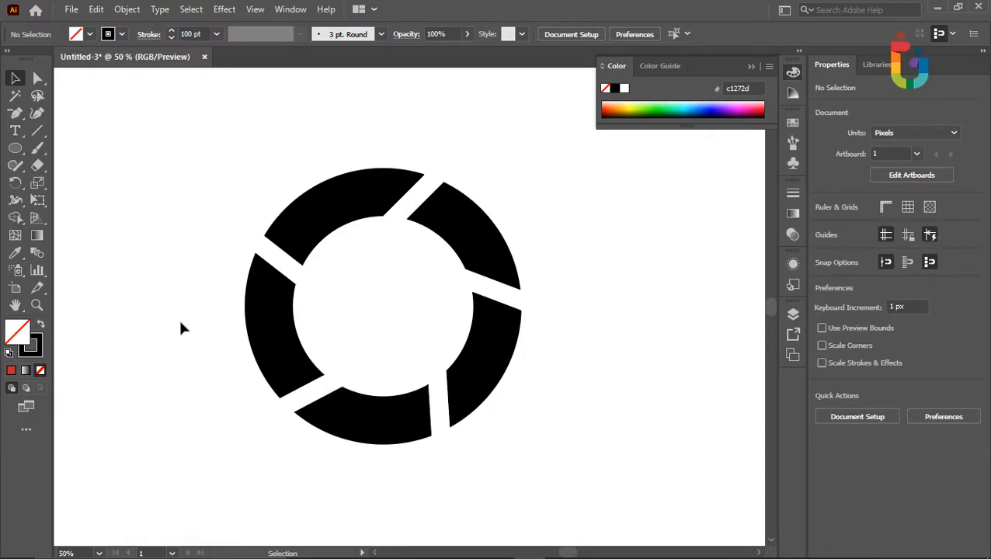
Draw a circle about 310 px wide with no stroke at the ring's centre and fill it with light grey #CCCCCC
{"action": "left_click", "coordinate": [41, 325]}
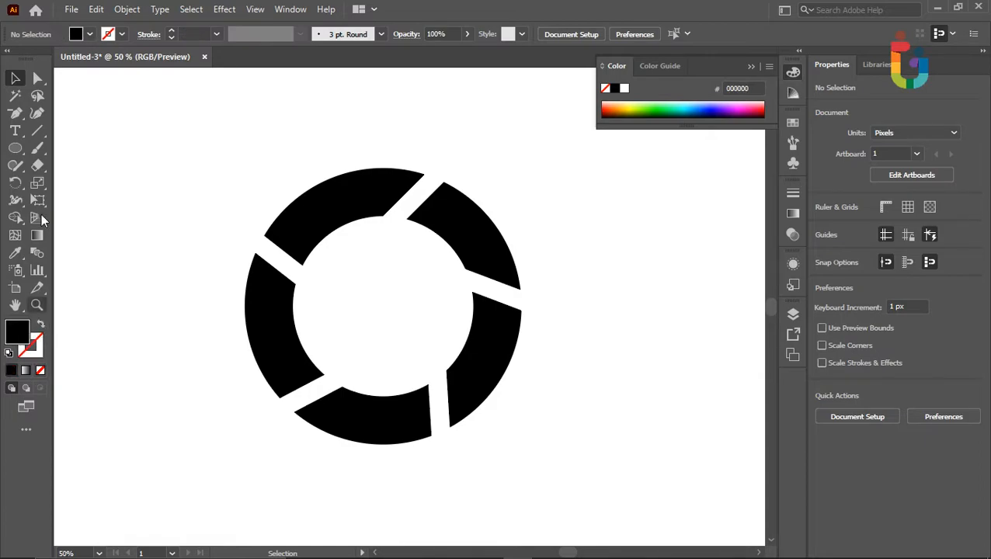
{"action": "left_click", "coordinate": [14, 148]}
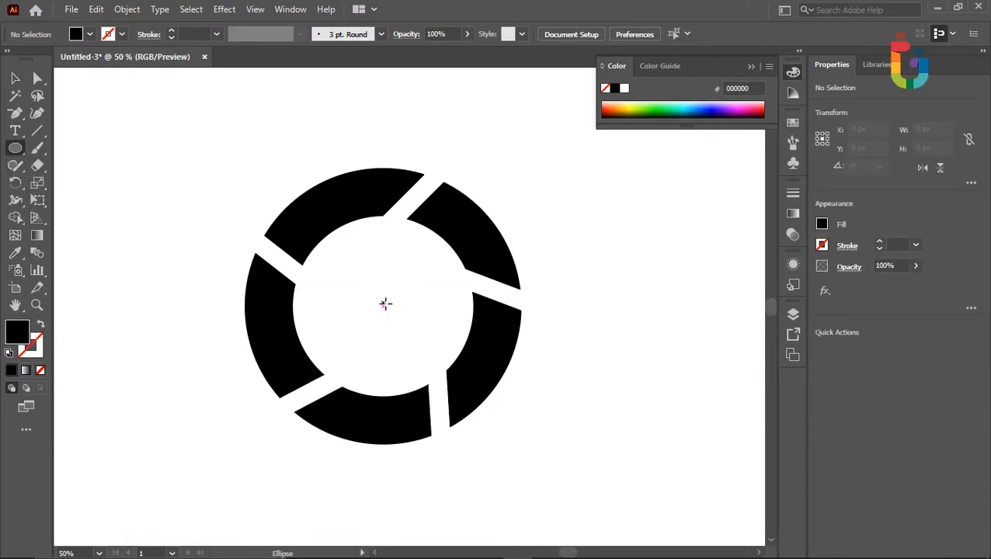
{"action": "left_click_drag", "start_coordinate": [382, 304], "coordinate": [459, 343]}
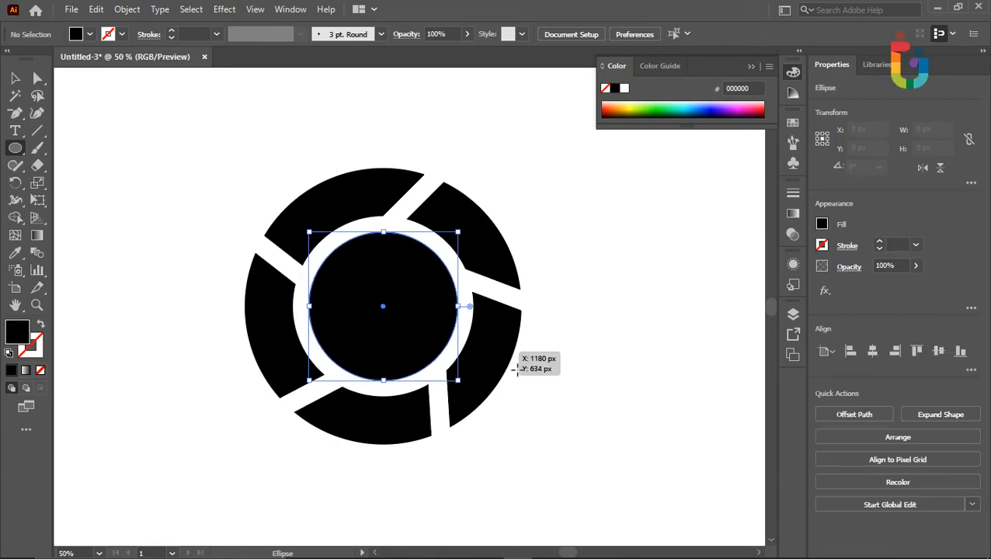
{"action": "double_click", "coordinate": [17, 332]}
{"action": "left_click_drag", "start_coordinate": [600, 230], "coordinate": [579, 223]}
{"action": "left_click", "coordinate": [926, 193]}
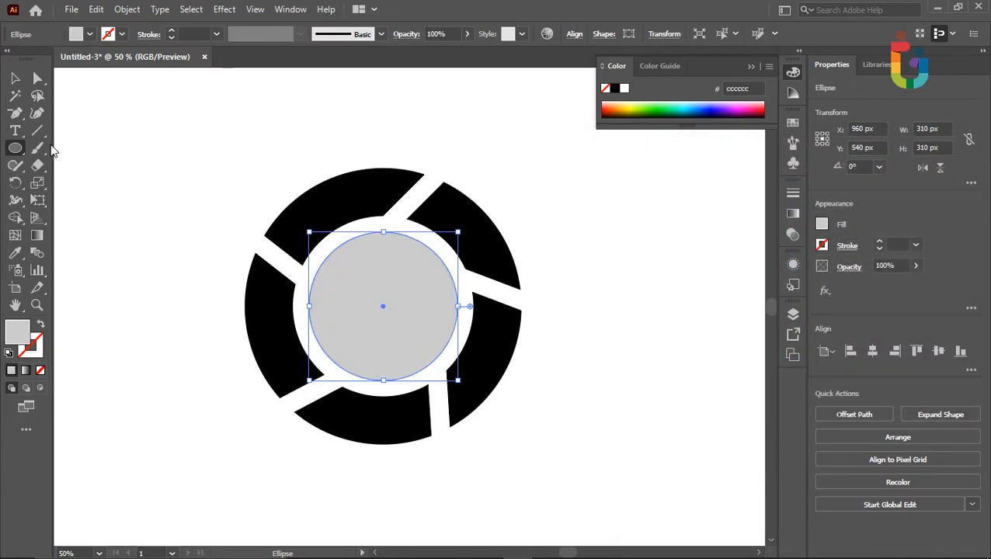
Duplicate the grey circle, scale the copy down to about 248 px and centre it on the original circle
{"action": "left_click", "coordinate": [15, 81]}
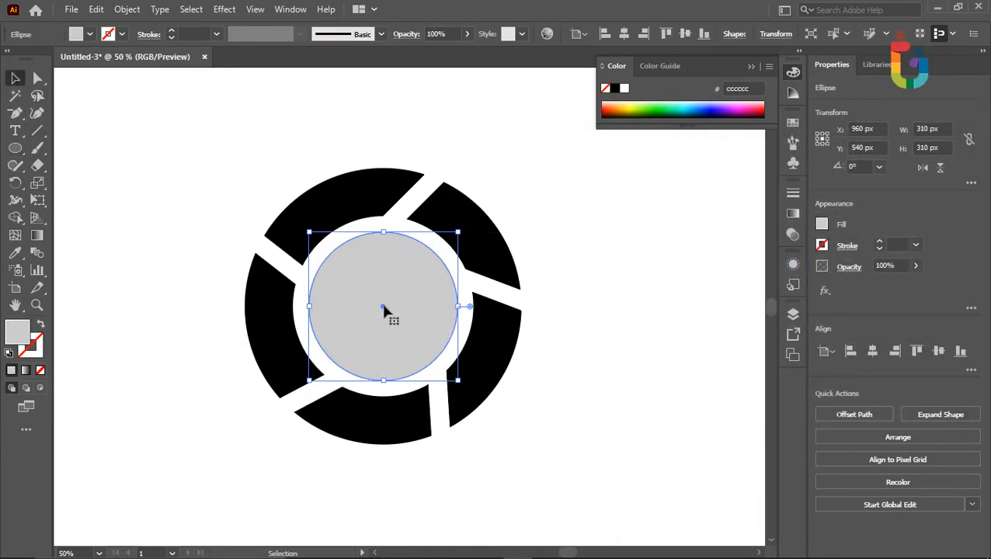
{"action": "left_click", "coordinate": [97, 9]}
{"action": "left_click", "coordinate": [114, 80]}
{"action": "left_click", "coordinate": [97, 10]}
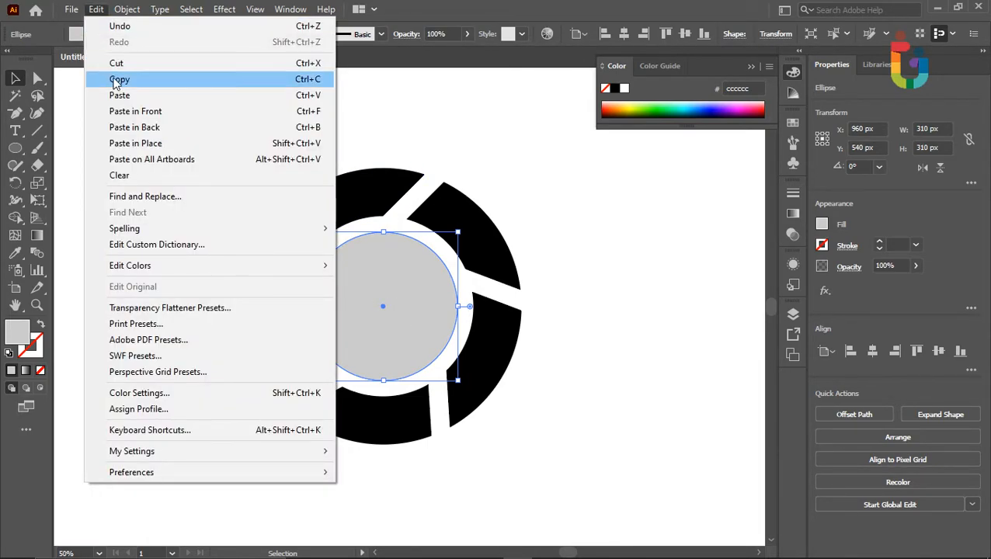
{"action": "left_click", "coordinate": [125, 95]}
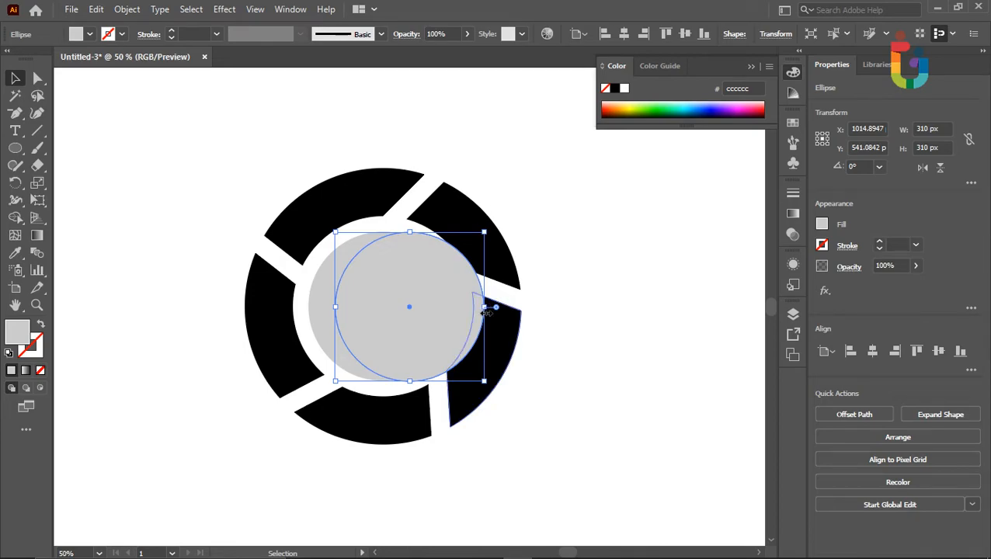
{"action": "left_click_drag", "start_coordinate": [491, 377], "coordinate": [469, 368]}
{"action": "left_click_drag", "start_coordinate": [412, 310], "coordinate": [382, 306]}
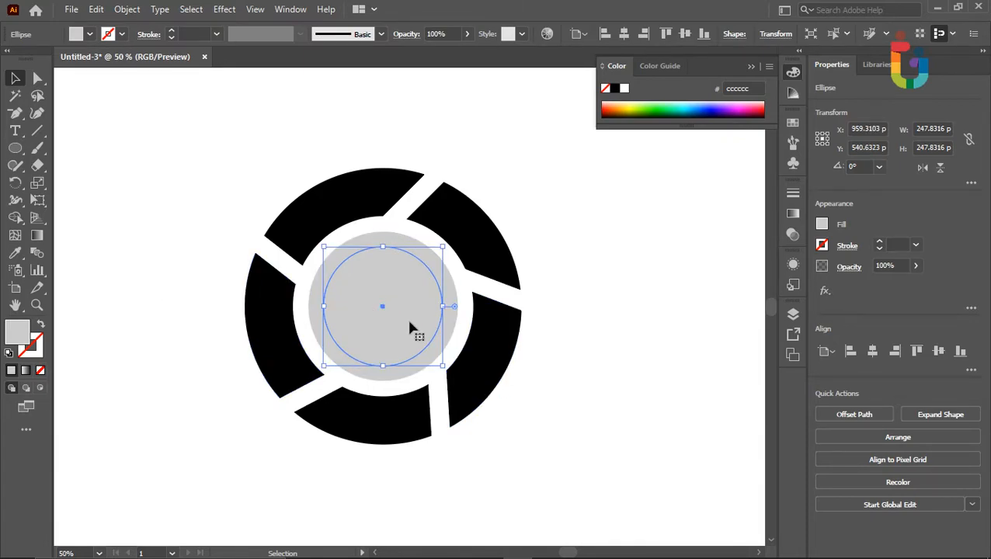
Fill the smaller circle at the ring's centre with dark grey #565656
{"action": "double_click", "coordinate": [17, 332]}
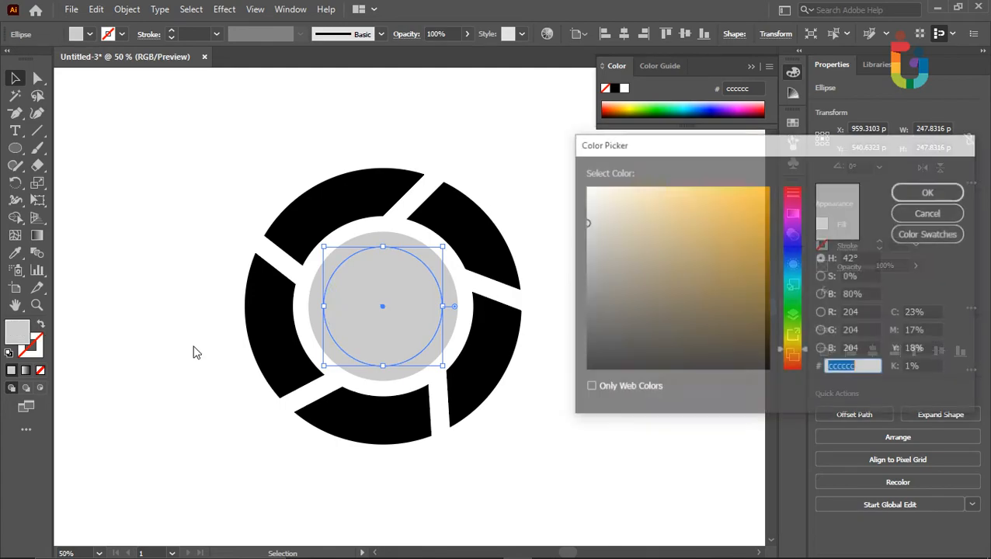
{"action": "mouse_move", "coordinate": [589, 291]}
{"action": "left_mouse_down"}
{"action": "mouse_move", "coordinate": [572, 281]}
{"action": "mouse_move", "coordinate": [577, 308]}
{"action": "left_mouse_up"}
{"action": "left_click", "coordinate": [900, 194]}
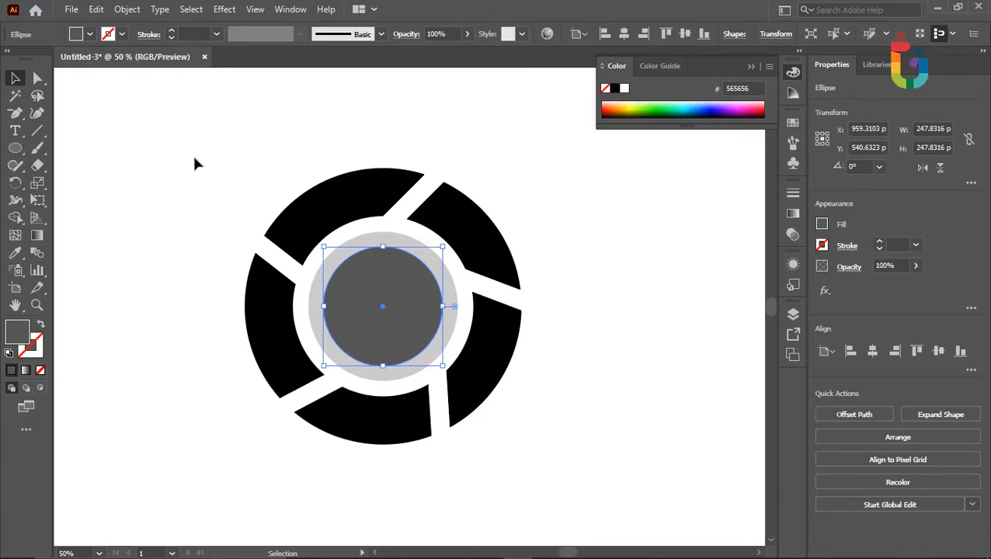
Duplicate the dark grey circle, scale the copy down to about 226 px and centre it on the original
{"action": "left_click", "coordinate": [97, 9]}
{"action": "left_click", "coordinate": [119, 79]}
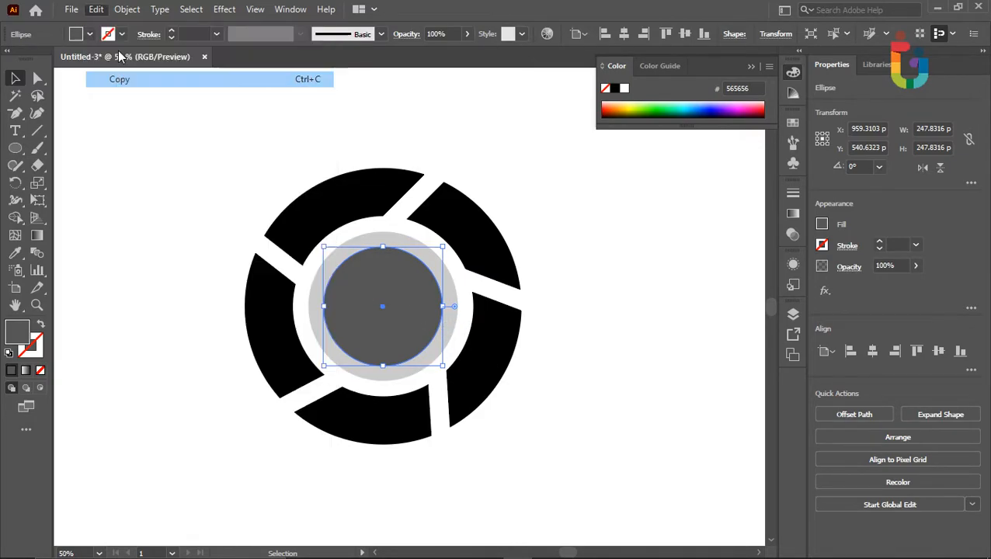
{"action": "left_click", "coordinate": [96, 10]}
{"action": "left_click", "coordinate": [140, 95]}
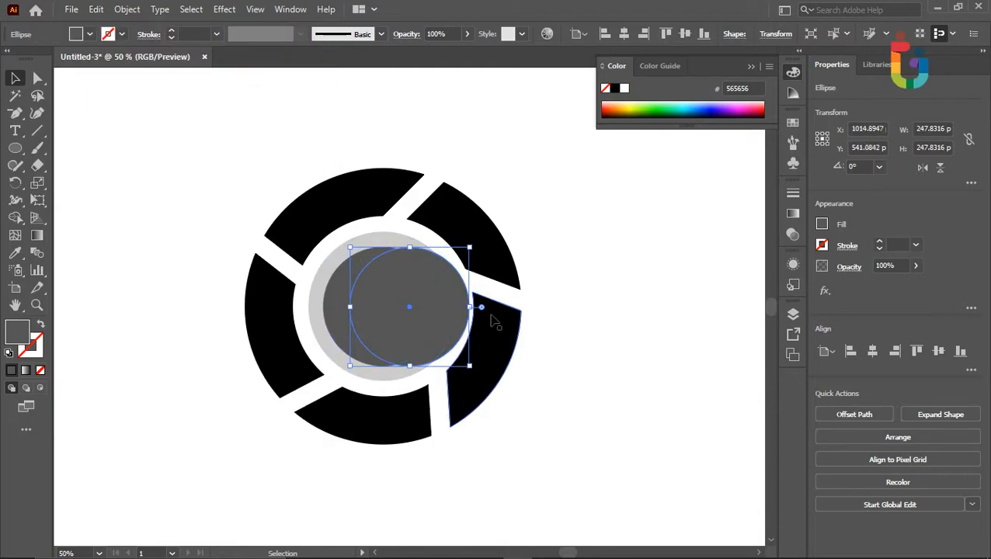
{"action": "mouse_move", "coordinate": [473, 366]}
{"action": "left_mouse_down"}
{"action": "mouse_move", "coordinate": [452, 348]}
{"action": "mouse_move", "coordinate": [457, 354]}
{"action": "left_mouse_up"}
{"action": "mouse_move", "coordinate": [411, 311]}
{"action": "left_mouse_down"}
{"action": "mouse_move", "coordinate": [381, 312]}
{"action": "mouse_move", "coordinate": [393, 312]}
{"action": "left_mouse_up"}
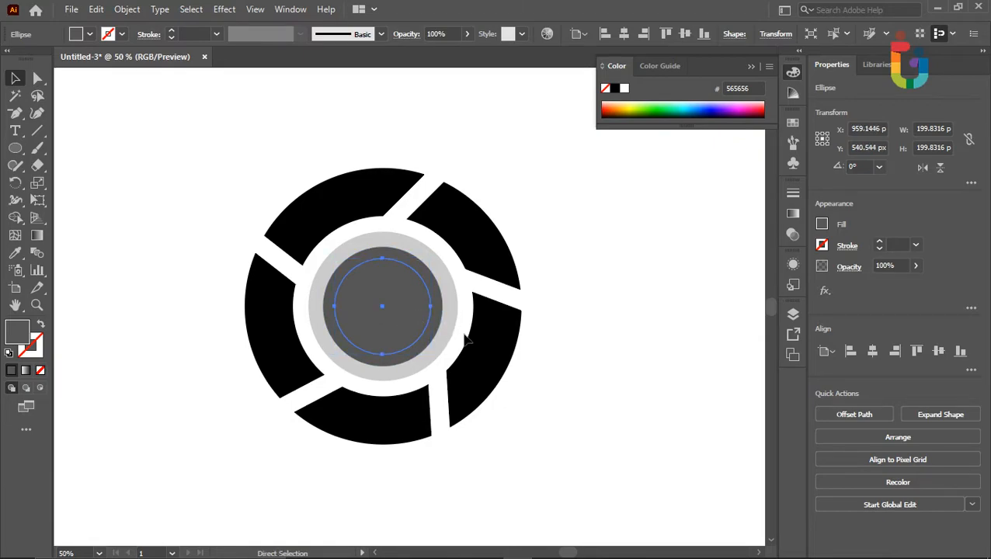
{"action": "key", "text": "ctrl+plus"}
{"action": "key", "text": "ctrl+plus"}
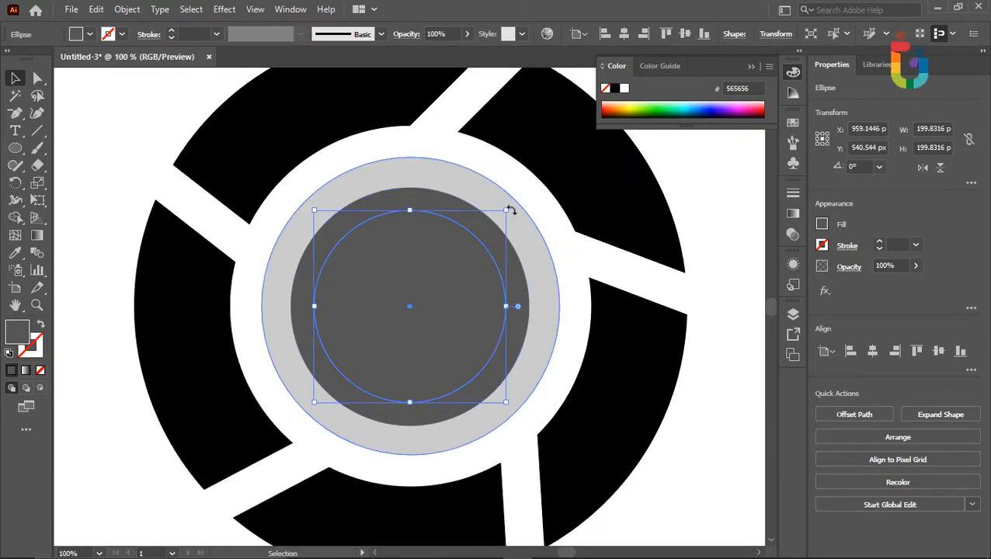
{"action": "left_click_drag", "start_coordinate": [506, 210], "coordinate": [519, 195]}
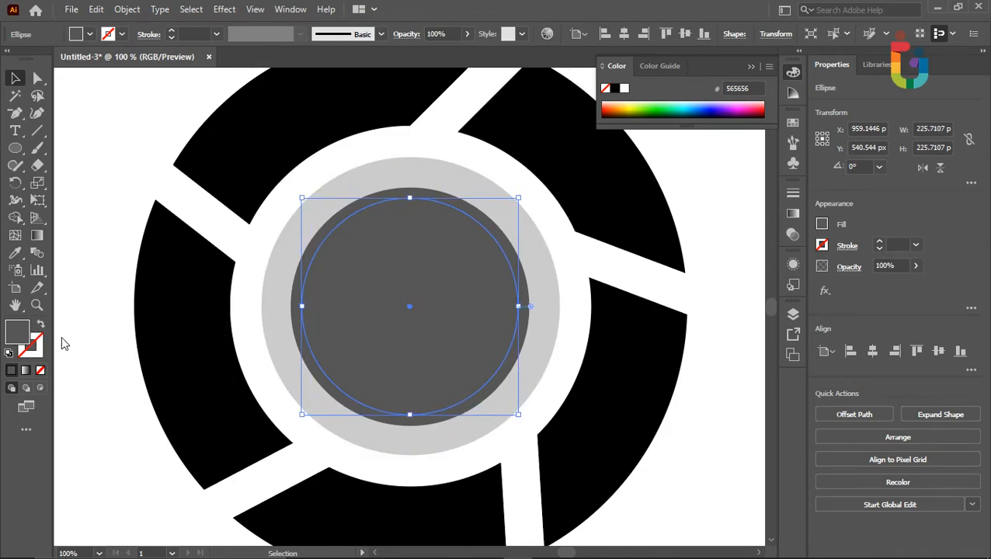
Fill the innermost circle with darker grey #3F3F3F and deselect it
{"action": "double_click", "coordinate": [30, 336]}
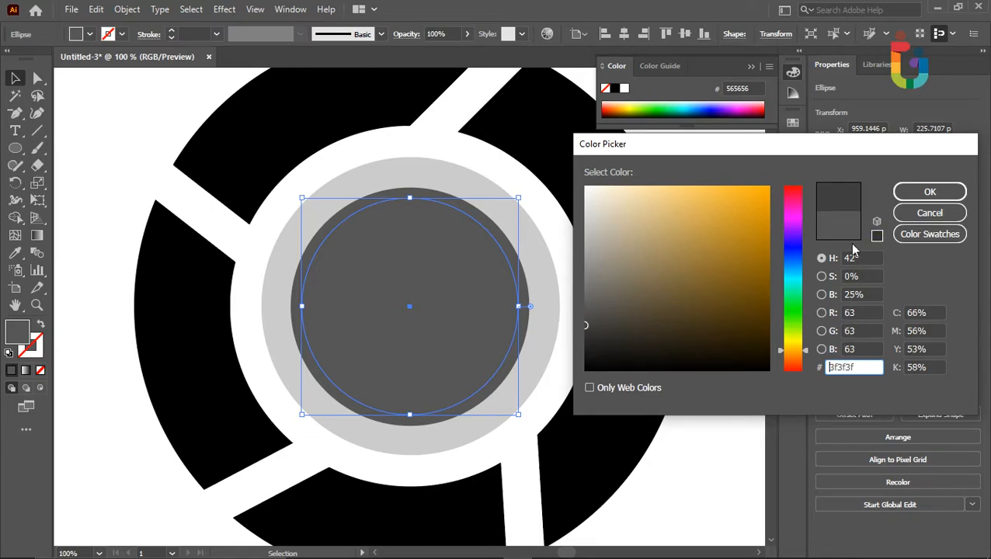
{"action": "left_click", "coordinate": [929, 191]}
{"action": "left_click", "coordinate": [95, 238]}
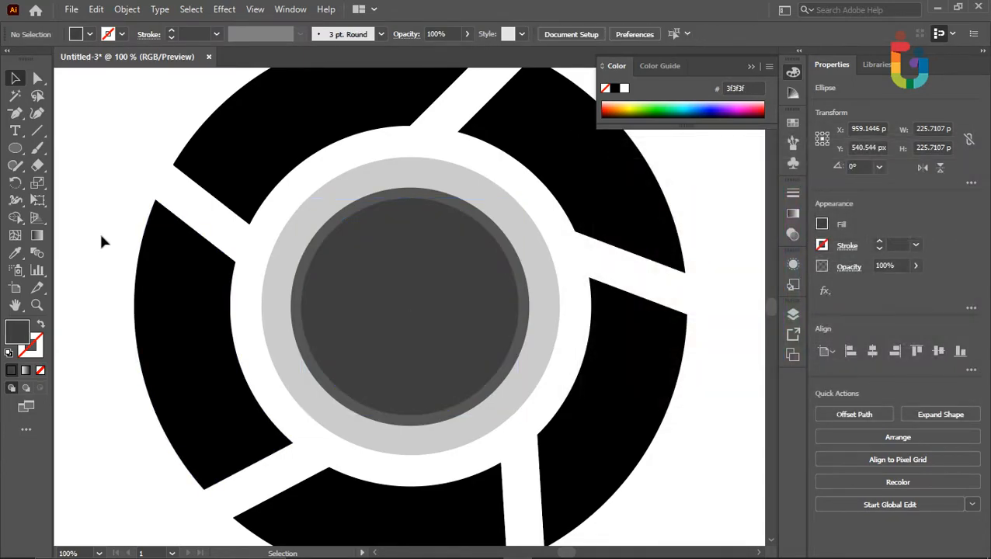
Duplicate the #3F3F3F circle, keeping the copy centred, and scale it down to about 162 px
{"action": "left_click", "coordinate": [420, 301]}
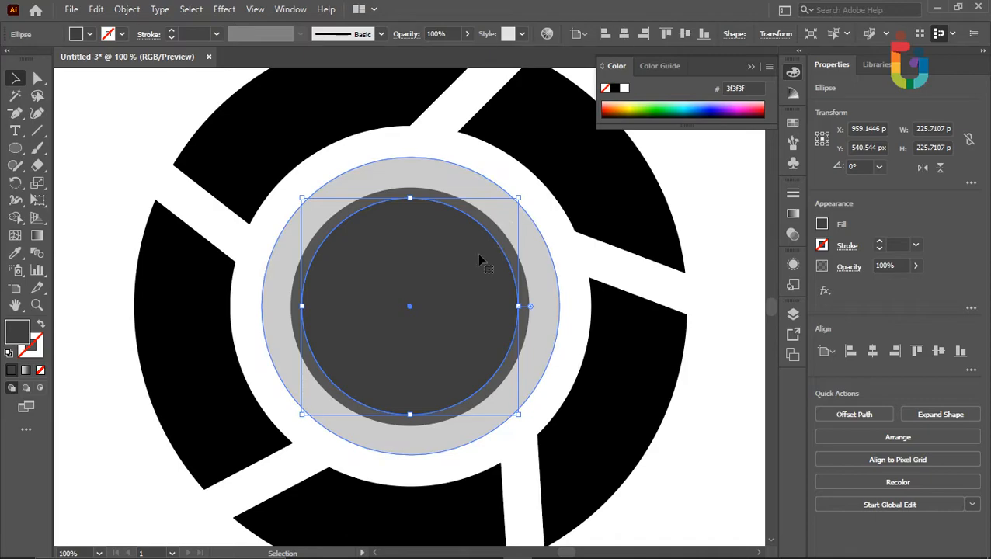
{"action": "left_click", "coordinate": [96, 8]}
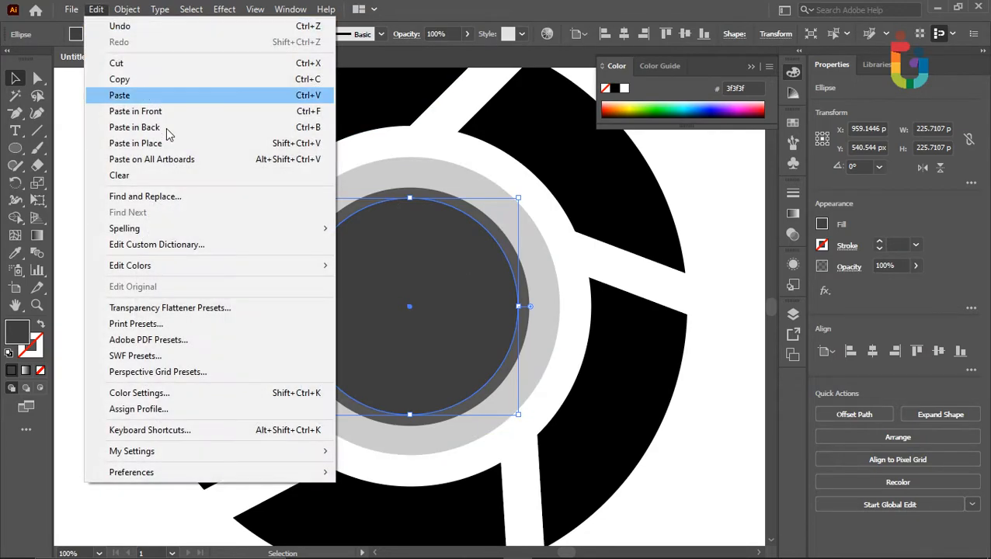
{"action": "left_click", "coordinate": [133, 80]}
{"action": "left_click", "coordinate": [97, 9]}
{"action": "left_click", "coordinate": [125, 96]}
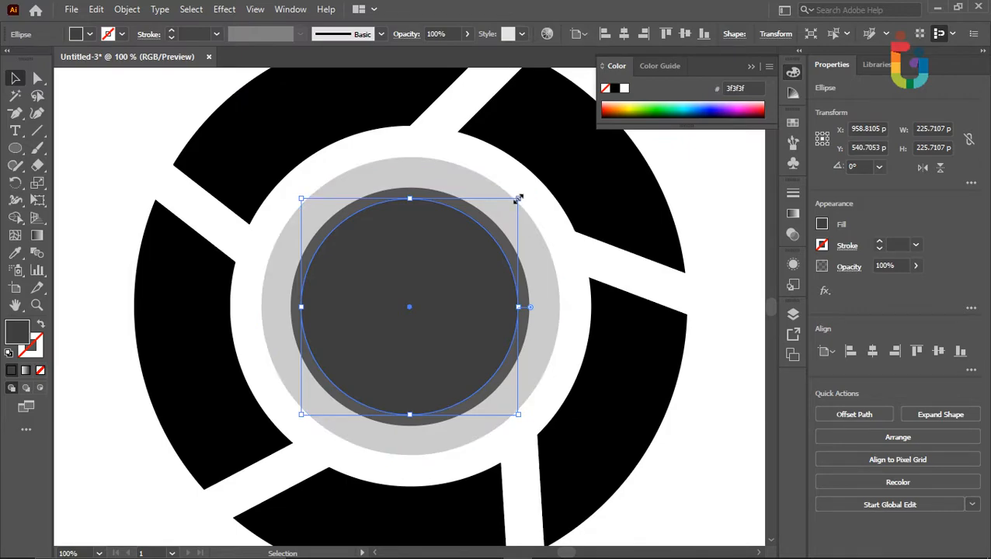
{"action": "left_click_drag", "start_coordinate": [518, 199], "coordinate": [488, 228]}
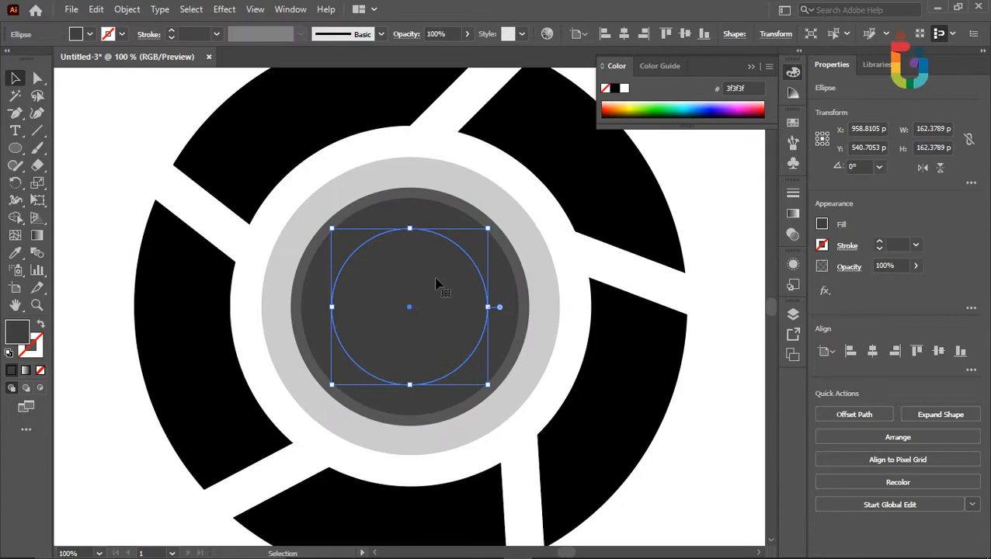
Fill the new innermost circle with near-black #111111 and deselect it
{"action": "double_click", "coordinate": [20, 334]}
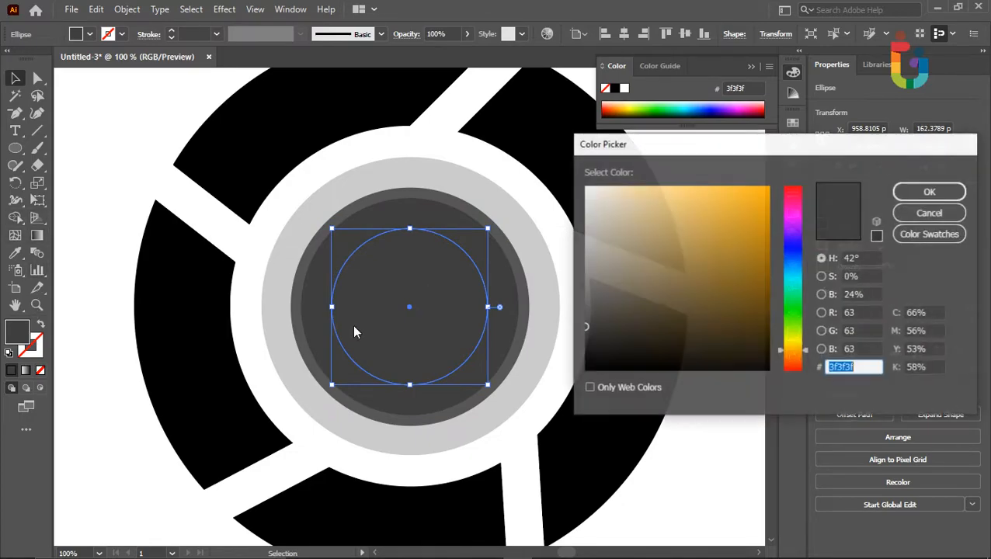
{"action": "type", "text": "7f7f7f"}
{"action": "type", "text": "3a3a3a"}
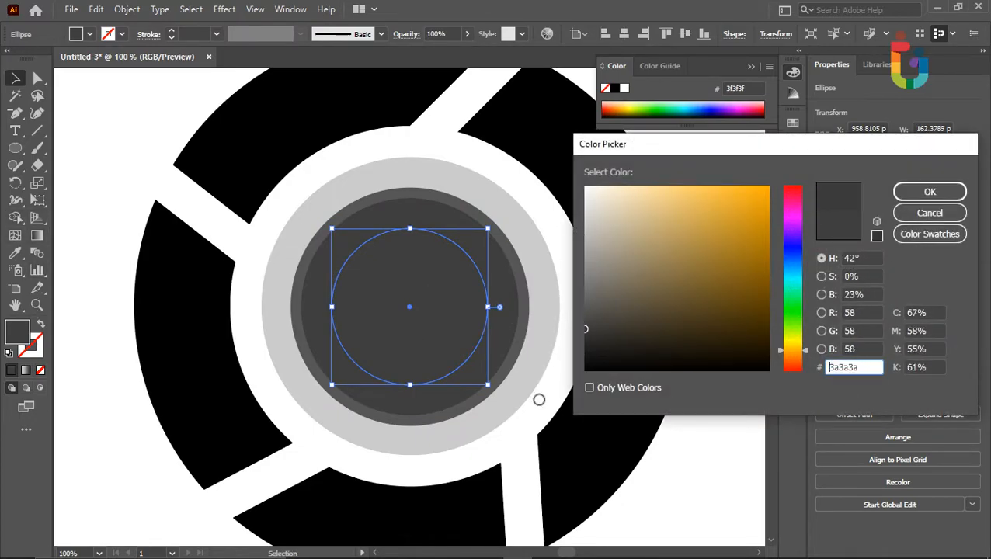
{"action": "mouse_move", "coordinate": [617, 351]}
{"action": "left_mouse_down"}
{"action": "mouse_move", "coordinate": [560, 367]}
{"action": "mouse_move", "coordinate": [559, 358]}
{"action": "left_mouse_up"}
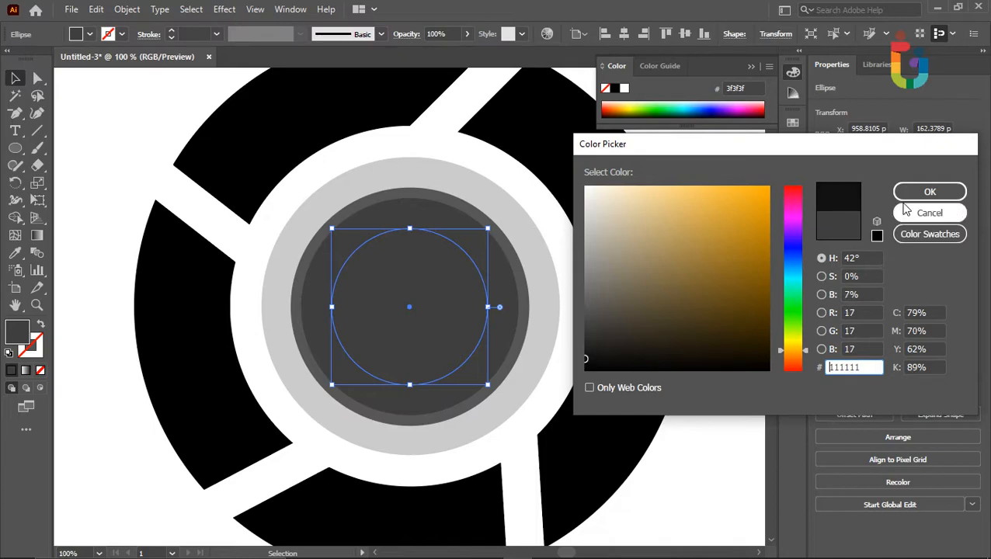
{"action": "left_click", "coordinate": [929, 193]}
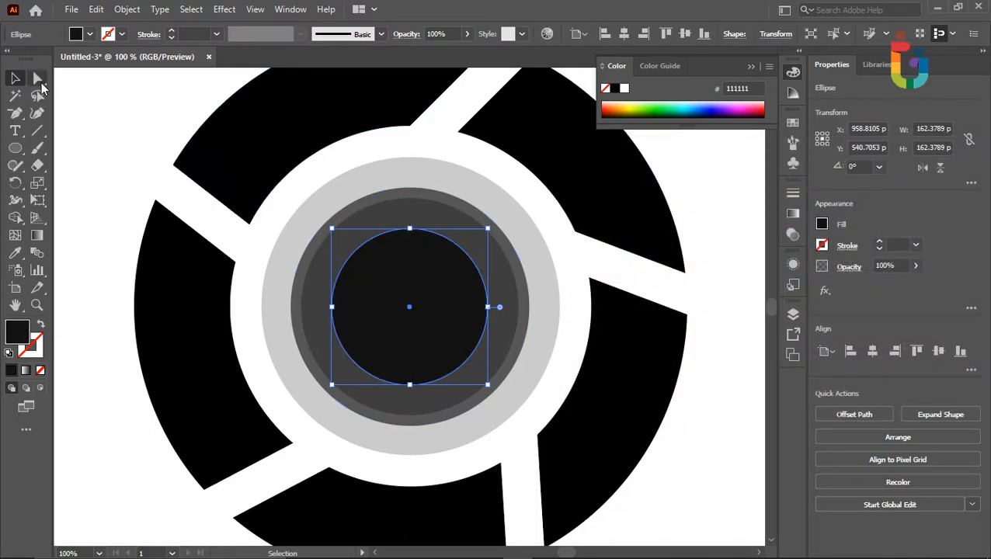
{"action": "left_click", "coordinate": [38, 79]}
{"action": "left_click", "coordinate": [113, 143]}
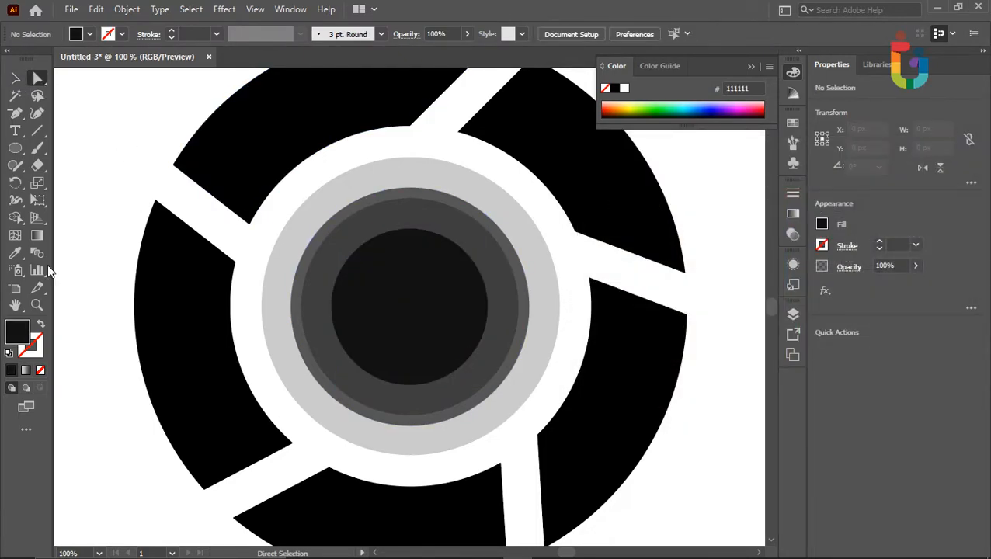
Draw a circle about 49 px wide over the upper edge of the near-black circle and fill it with light grey #C9C9C9
{"action": "left_click", "coordinate": [15, 148]}
{"action": "left_click_drag", "start_coordinate": [386, 243], "coordinate": [411, 245]}
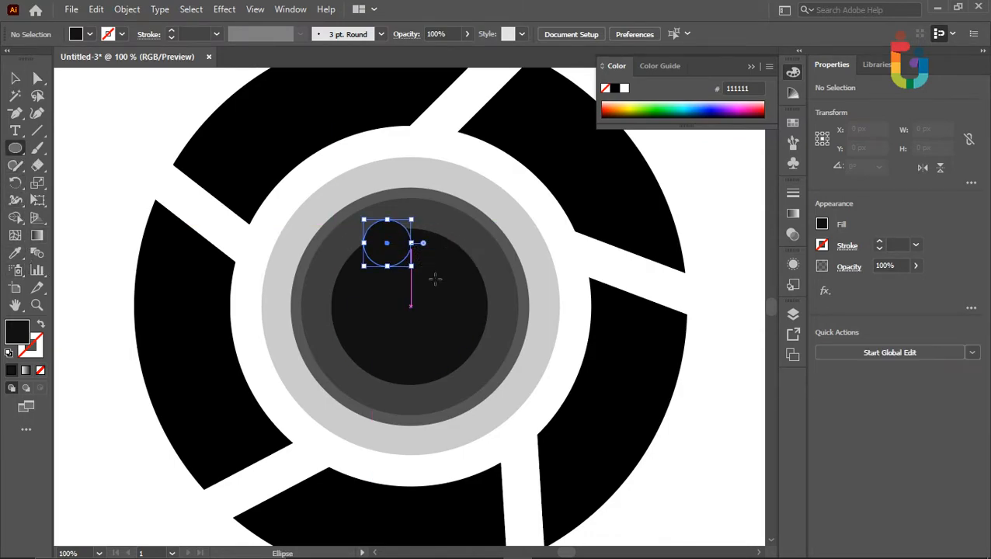
{"action": "double_click", "coordinate": [18, 335]}
{"action": "left_click_drag", "start_coordinate": [588, 228], "coordinate": [585, 225]}
{"action": "left_click", "coordinate": [931, 194]}
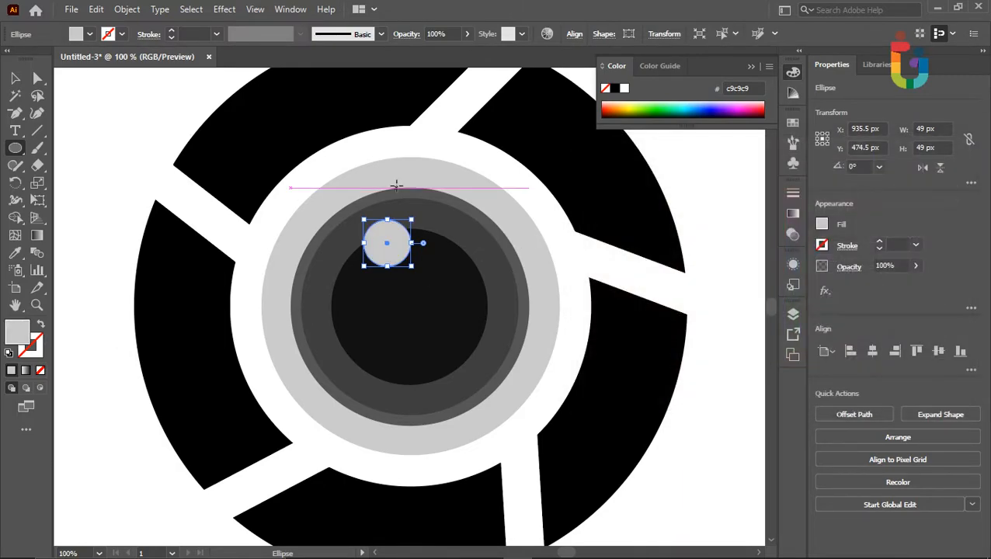
Shift the light grey highlight circle slightly left onto the near-black circle's upper-left edge and deselect it
{"action": "key", "text": "v"}
{"action": "left_click_drag", "start_coordinate": [394, 247], "coordinate": [385, 247]}
{"action": "left_click", "coordinate": [179, 231]}
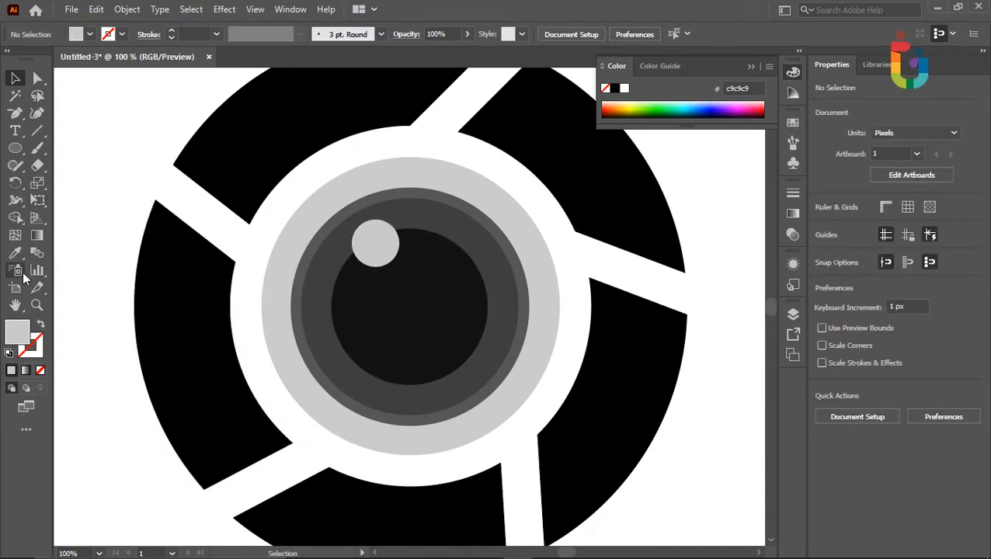
Draw a circle about 24 px wide and place it on the near-black circle's lower-right edge
{"action": "left_click", "coordinate": [16, 150]}
{"action": "left_click_drag", "start_coordinate": [454, 346], "coordinate": [474, 365]}
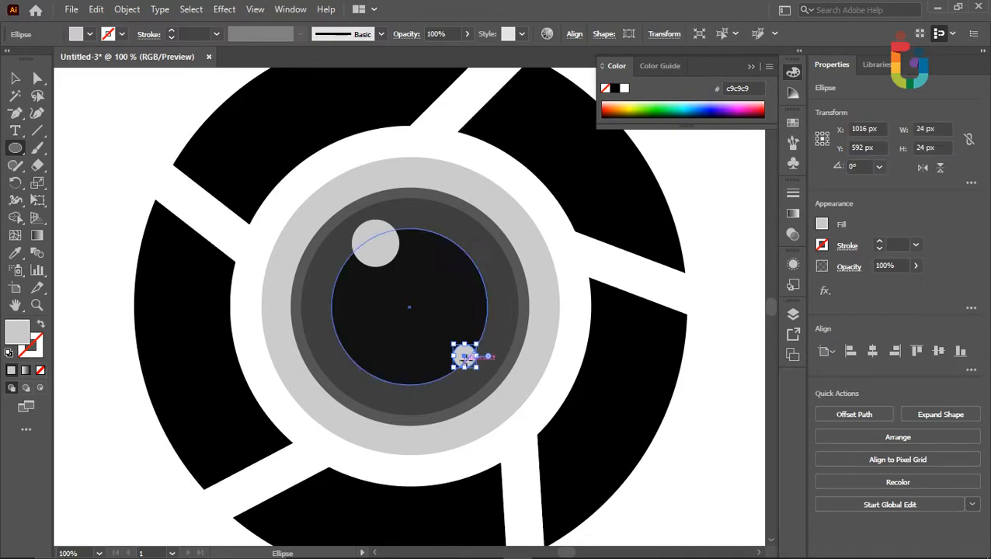
{"action": "key", "text": "v"}
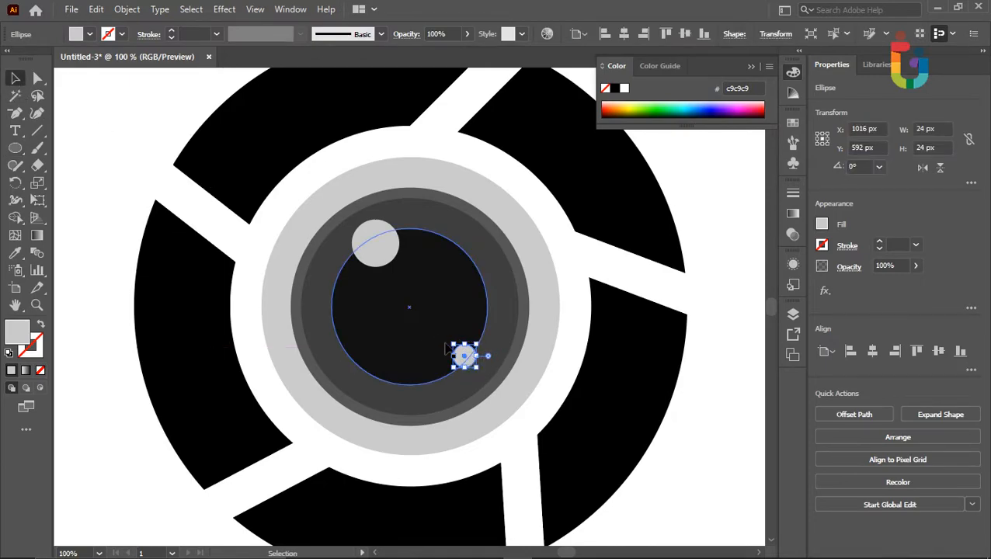
{"action": "left_click_drag", "start_coordinate": [475, 358], "coordinate": [458, 367]}
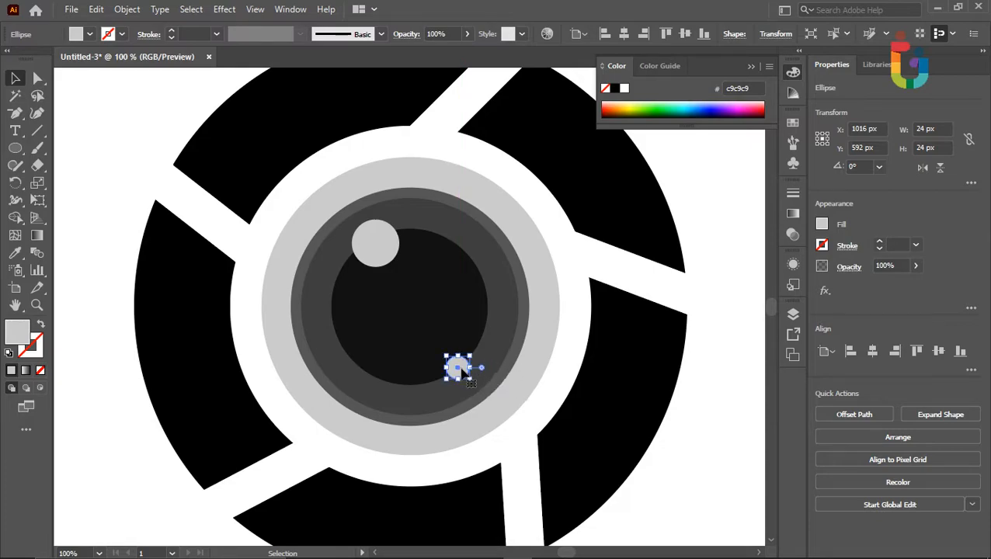
Fill the small lower-right highlight circle with white #FFFFFF and deselect it
{"action": "double_click", "coordinate": [15, 334]}
{"action": "mouse_move", "coordinate": [626, 224]}
{"action": "left_mouse_down"}
{"action": "mouse_move", "coordinate": [585, 229]}
{"action": "mouse_move", "coordinate": [575, 183]}
{"action": "left_mouse_up"}
{"action": "left_click", "coordinate": [930, 192]}
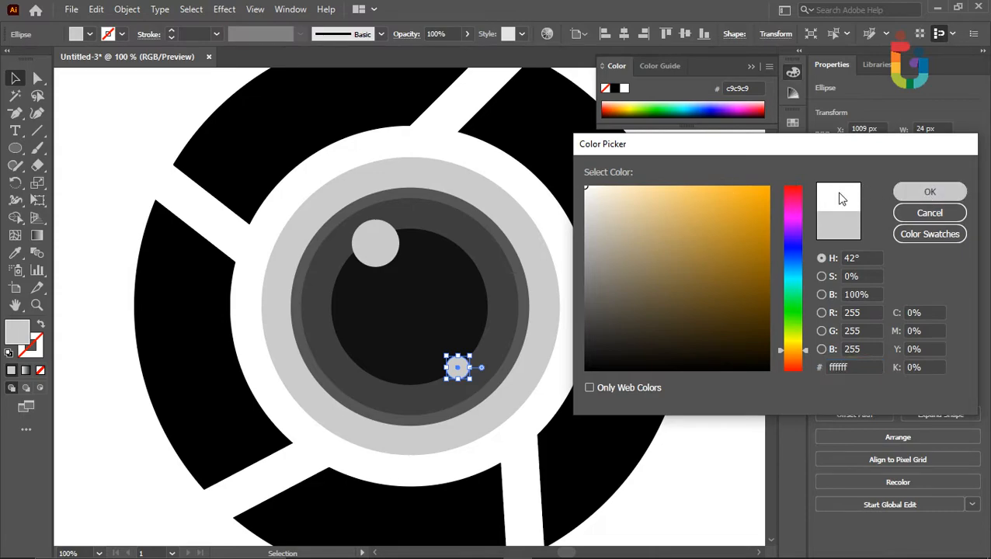
{"action": "left_click", "coordinate": [127, 127]}
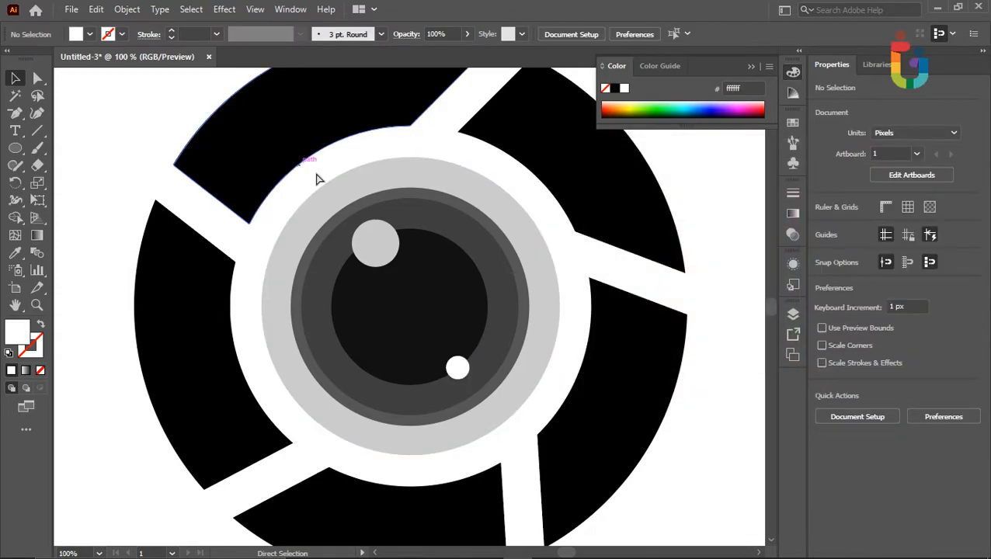
Draw a tall, narrow rounded rectangle about 61 by 660 px to the left of the lens graphic
{"action": "key", "text": "ctrl+minus"}
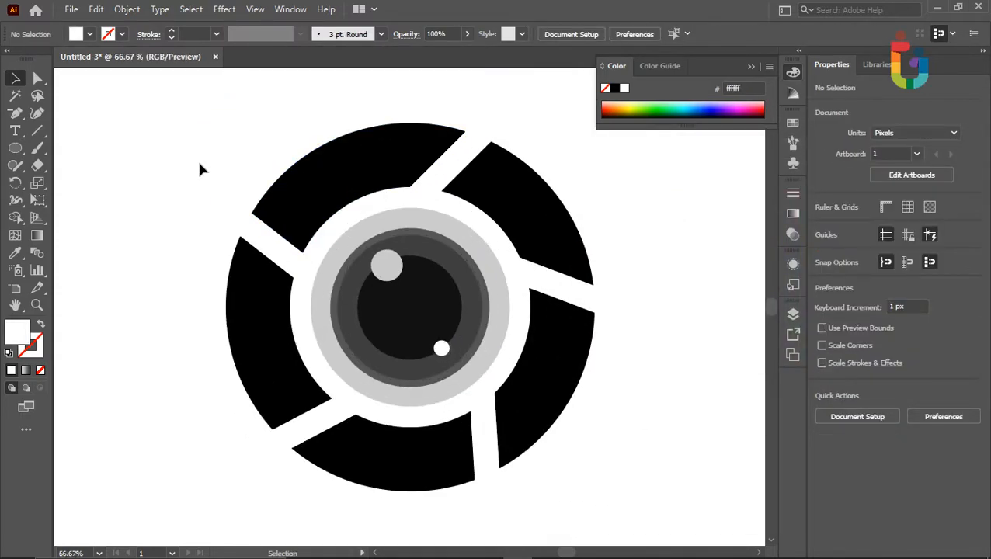
{"action": "key", "text": "ctrl+minus"}
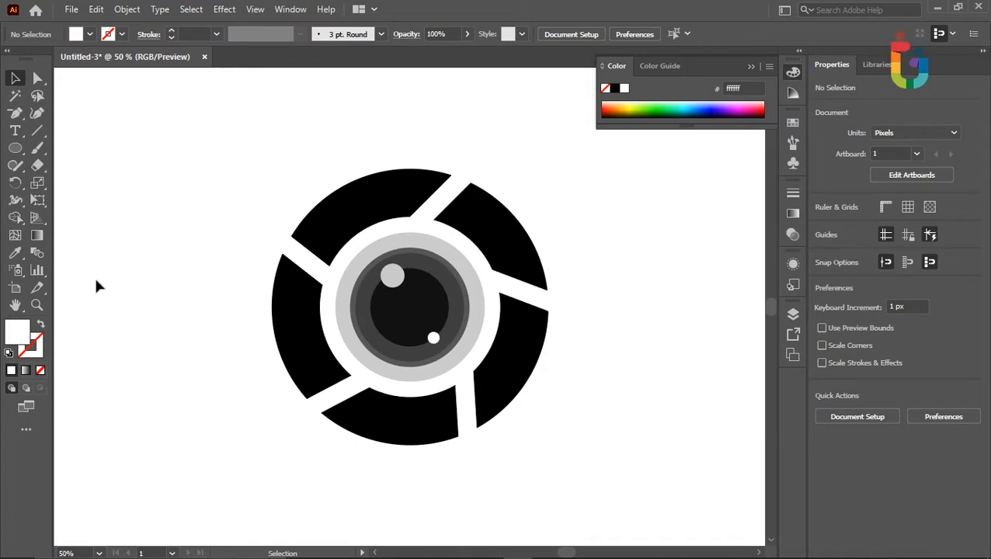
{"action": "key", "text": "ctrl+minus"}
{"action": "key", "text": "ctrl+minus"}
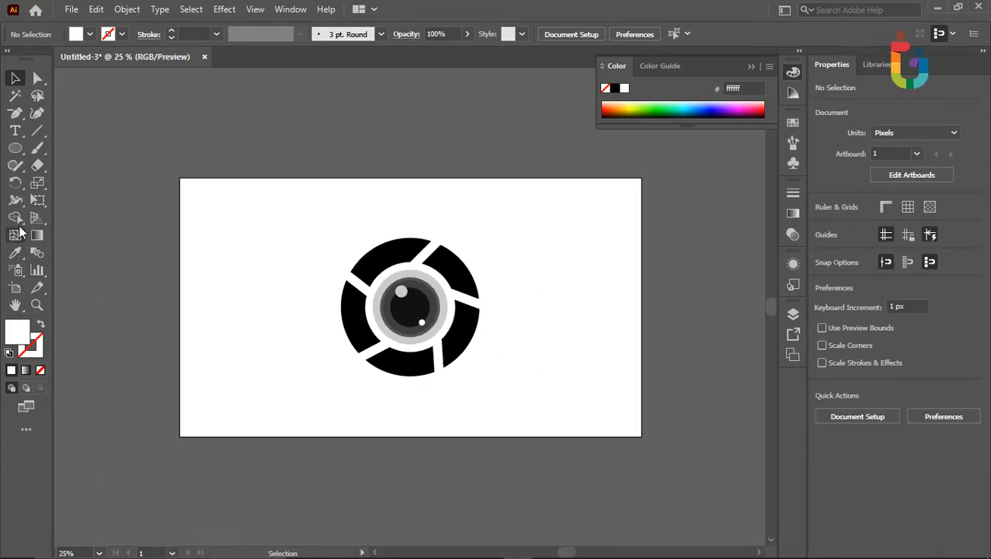
{"action": "left_click_drag", "start_coordinate": [10, 152], "coordinate": [78, 167]}
{"action": "left_click_drag", "start_coordinate": [217, 238], "coordinate": [245, 334]}
Fill the tall rounded rectangle with black
{"action": "key", "text": "ctrl+plus"}
{"action": "key", "text": "ctrl+plus"}
{"action": "left_click", "coordinate": [80, 37]}
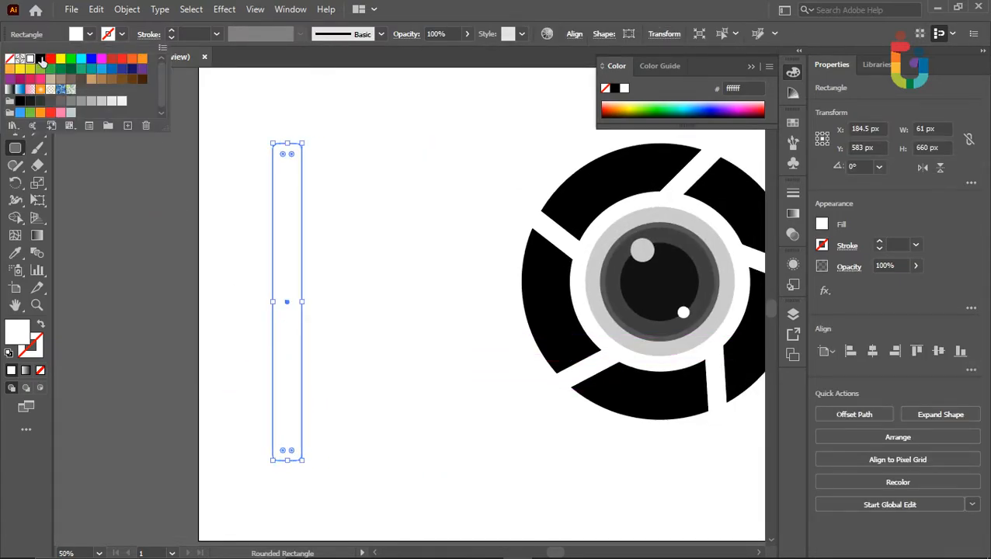
{"action": "left_click", "coordinate": [40, 59]}
{"action": "left_click", "coordinate": [395, 62]}
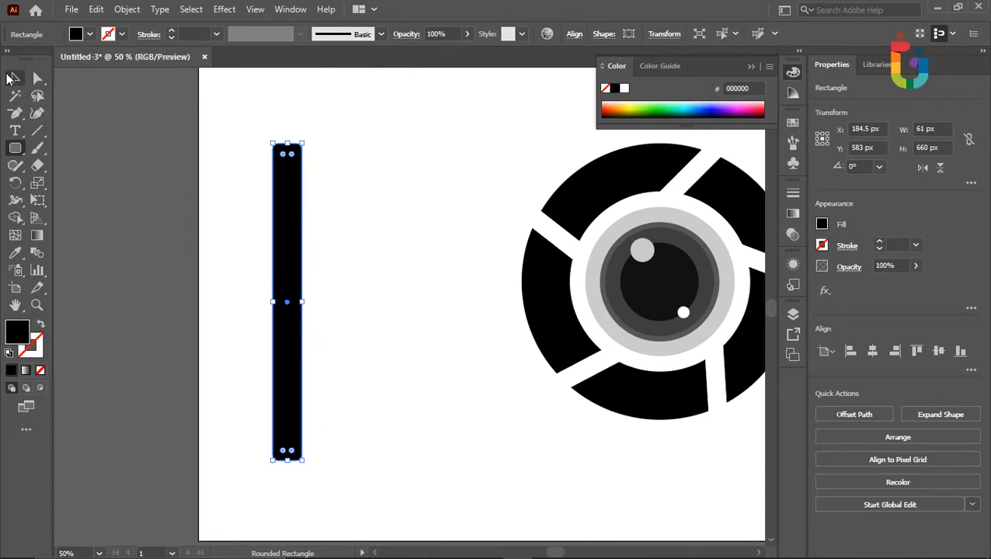
Fully round the black bar's corners and stretch it from its centre to about 902 px tall
{"action": "key", "text": "v"}
{"action": "left_click_drag", "start_coordinate": [293, 157], "coordinate": [297, 264]}
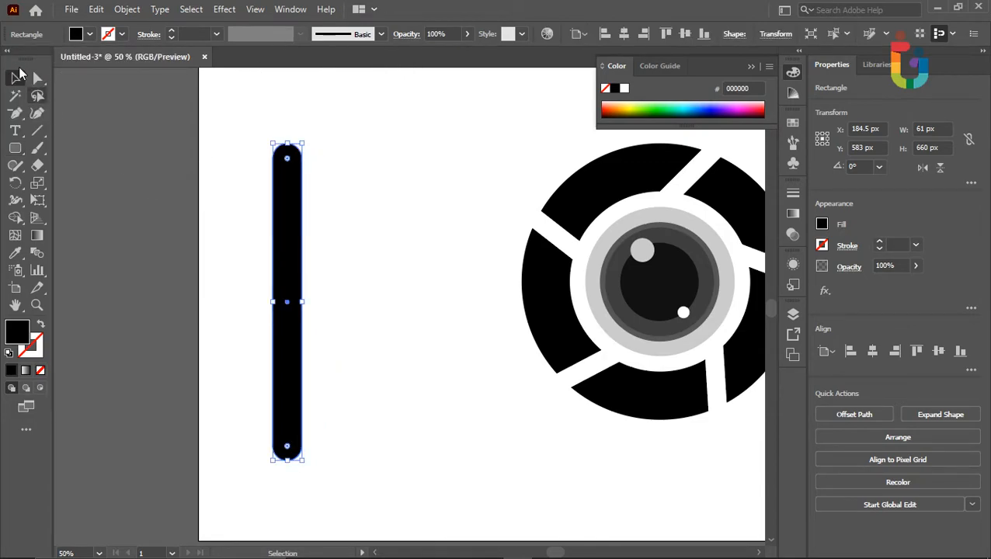
{"action": "left_click_drag", "start_coordinate": [289, 140], "coordinate": [287, 87]}
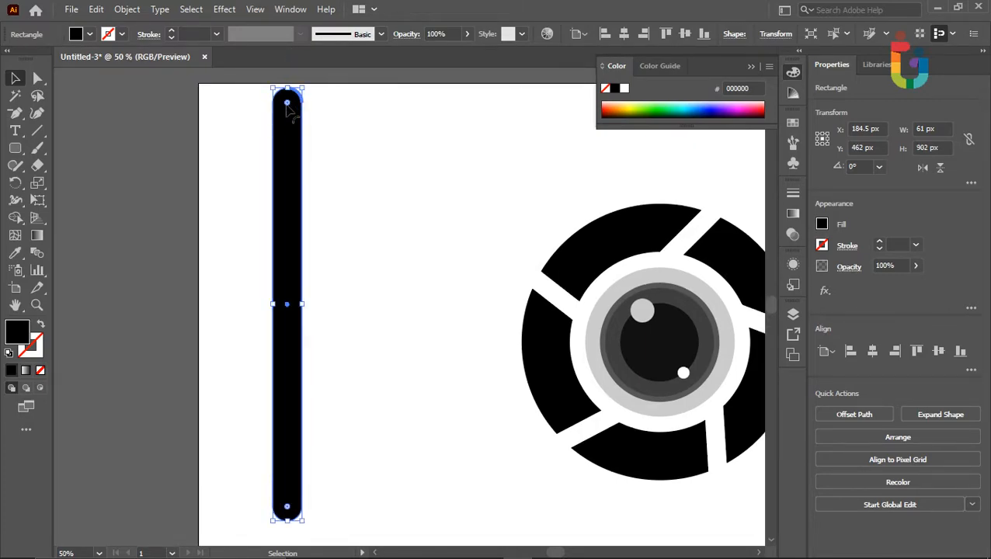
Duplicate the bar twice to its right with even spacing, shortening the copies from their centres to about 710 px and 496 px tall
{"action": "left_click_drag", "start_coordinate": [300, 239], "coordinate": [342, 246]}
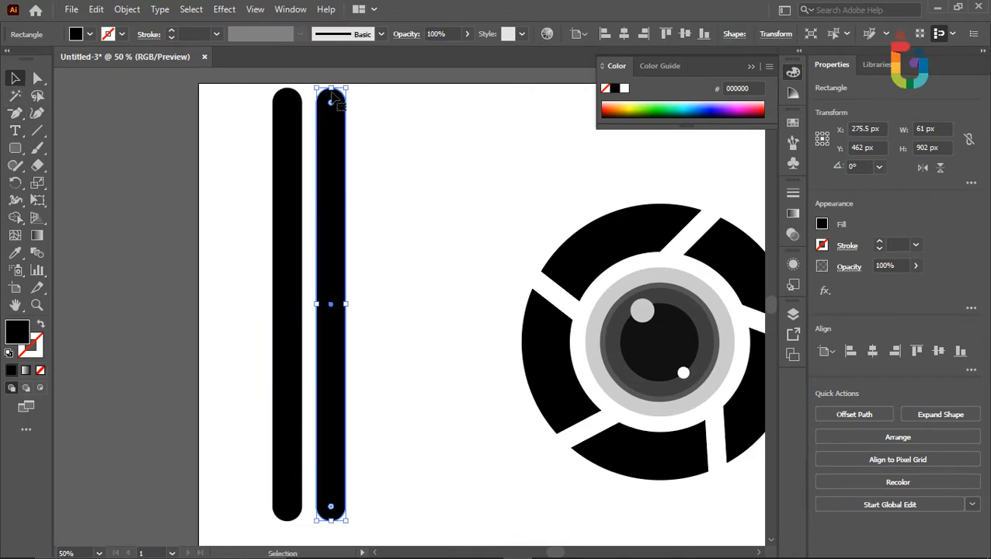
{"action": "left_click_drag", "start_coordinate": [331, 89], "coordinate": [332, 133]}
{"action": "left_click", "coordinate": [381, 183]}
{"action": "left_click_drag", "start_coordinate": [332, 221], "coordinate": [378, 223]}
{"action": "left_click_drag", "start_coordinate": [375, 139], "coordinate": [376, 187]}
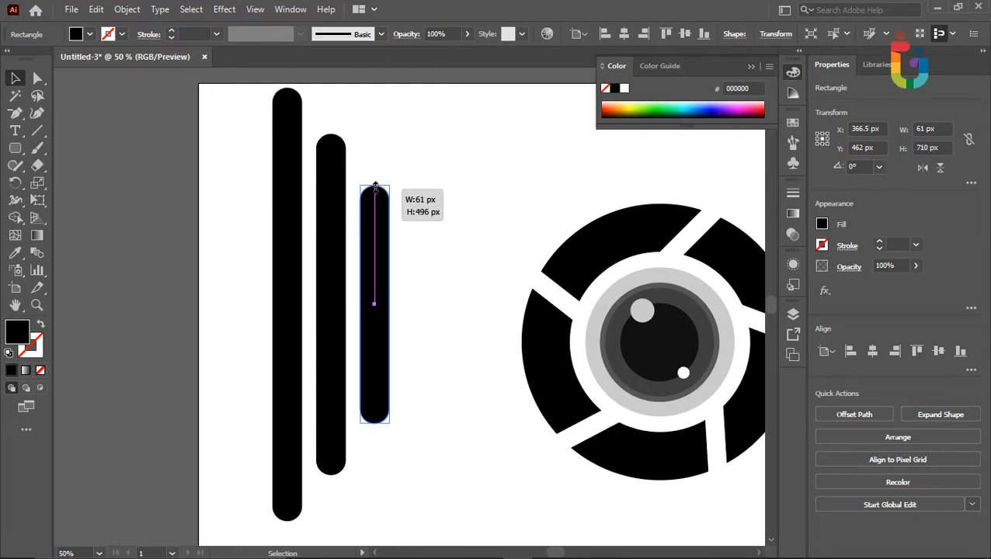
Copy and paste the two shorter bars, rotating the copies 180° and placing them to the left of the tallest bar
{"action": "left_click_drag", "start_coordinate": [424, 210], "coordinate": [278, 288]}
{"action": "key", "text": "ctrl+z"}
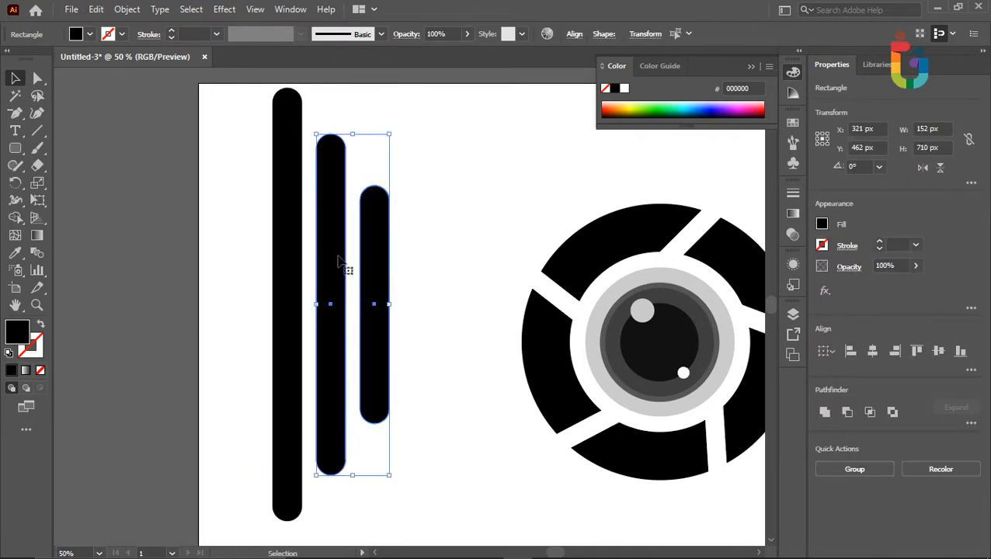
{"action": "left_click", "coordinate": [96, 10]}
{"action": "left_click", "coordinate": [136, 79]}
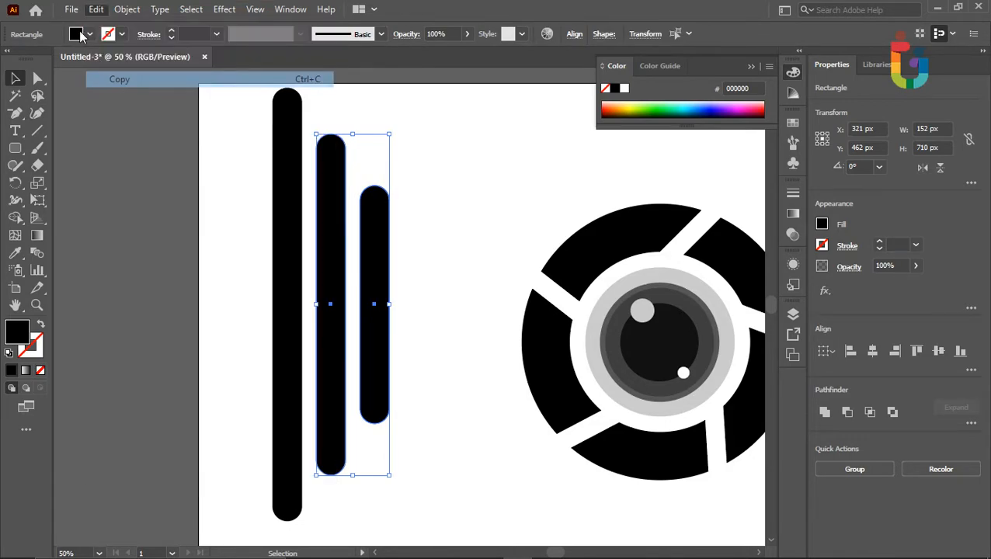
{"action": "left_click", "coordinate": [96, 9]}
{"action": "left_click", "coordinate": [122, 95]}
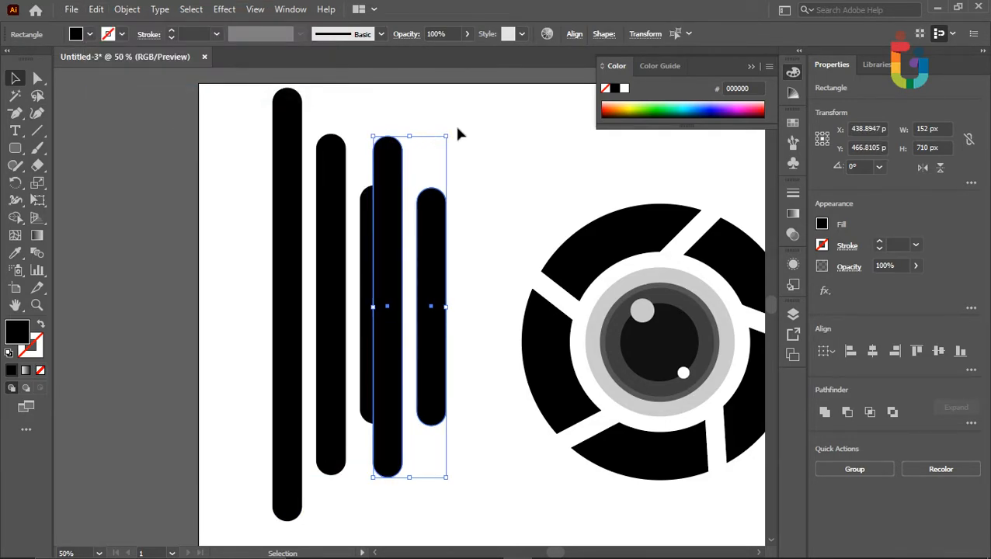
{"action": "left_click_drag", "start_coordinate": [452, 129], "coordinate": [284, 348]}
Squeeze the set of five bars to 364 px overall width and rotate it 90° so the bars lie horizontally
{"action": "key", "text": "ctrl+minus"}
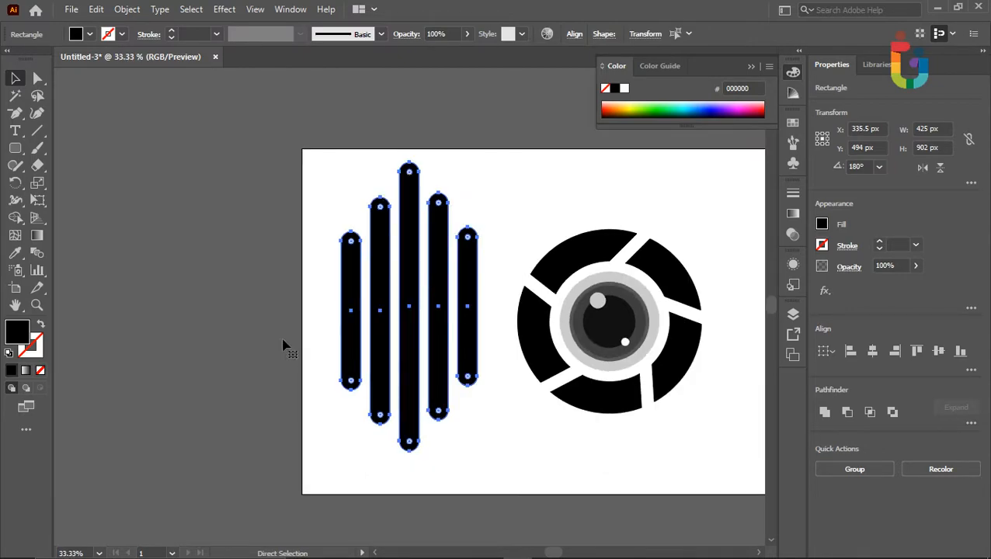
{"action": "left_click_drag", "start_coordinate": [471, 309], "coordinate": [459, 308]}
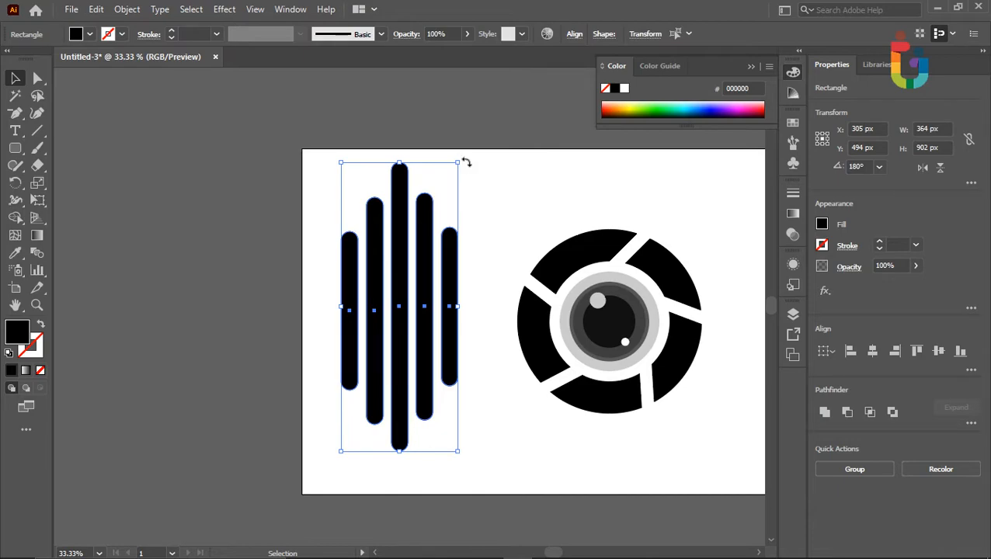
{"action": "left_click_drag", "start_coordinate": [515, 225], "coordinate": [563, 336]}
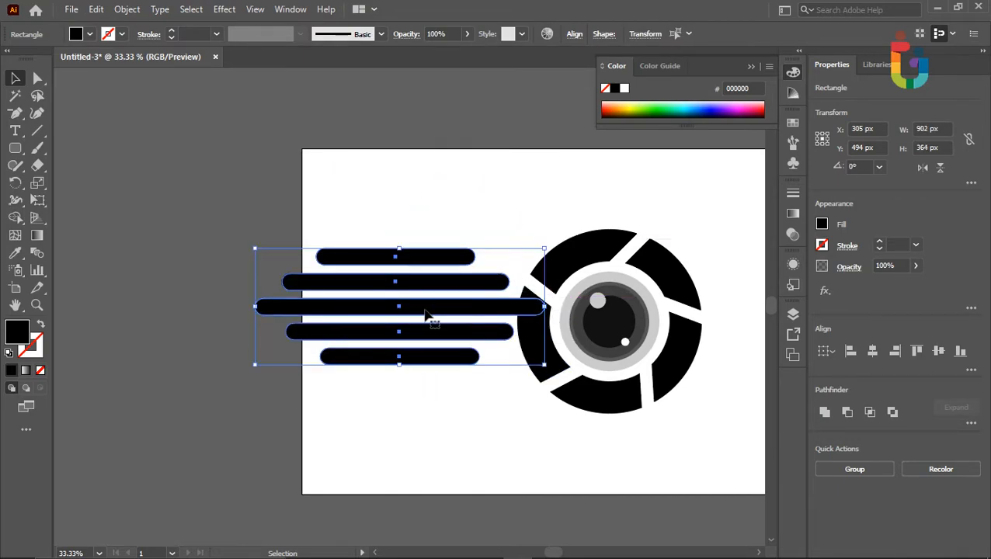
Move the horizontal bars over the centre of the lens and lengthen them from the middle
{"action": "left_click_drag", "start_coordinate": [424, 312], "coordinate": [462, 333]}
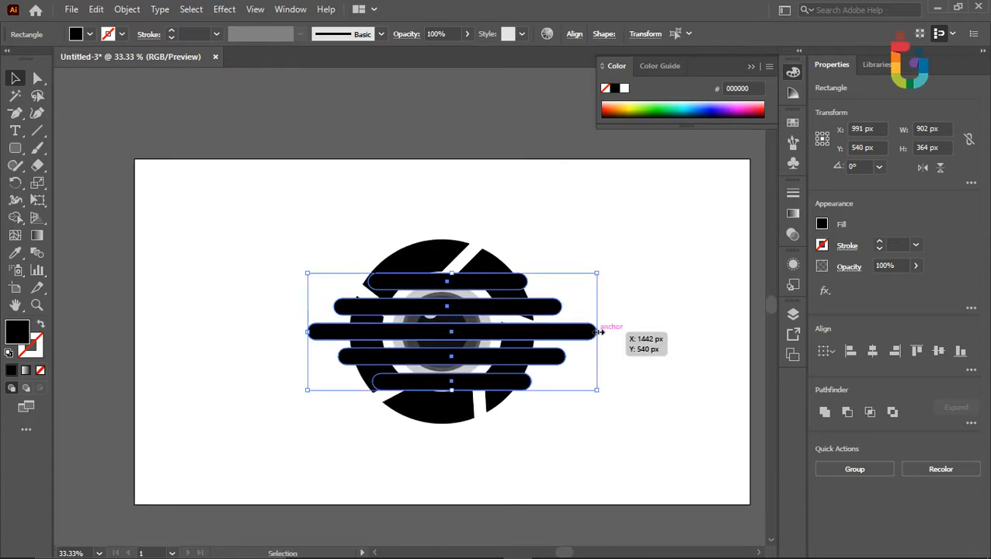
{"action": "left_click_drag", "start_coordinate": [599, 332], "coordinate": [573, 340]}
Try to stretch the bars further to the right
{"action": "left_click", "coordinate": [597, 412]}
{"action": "left_click_drag", "start_coordinate": [608, 244], "coordinate": [568, 358]}
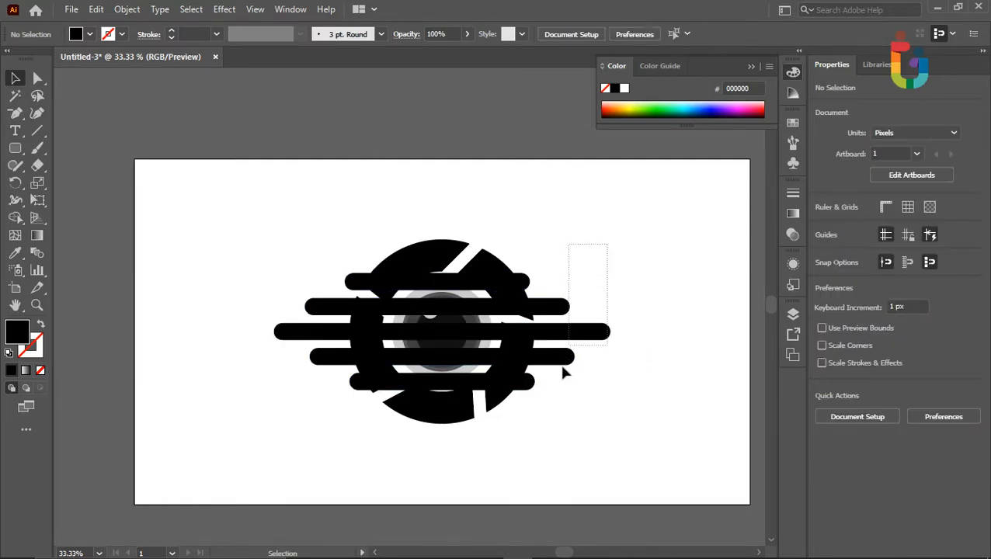
{"action": "mouse_move", "coordinate": [562, 418]}
{"action": "left_mouse_down"}
{"action": "mouse_move", "coordinate": [531, 427]}
{"action": "mouse_move", "coordinate": [565, 420]}
{"action": "left_mouse_up"}
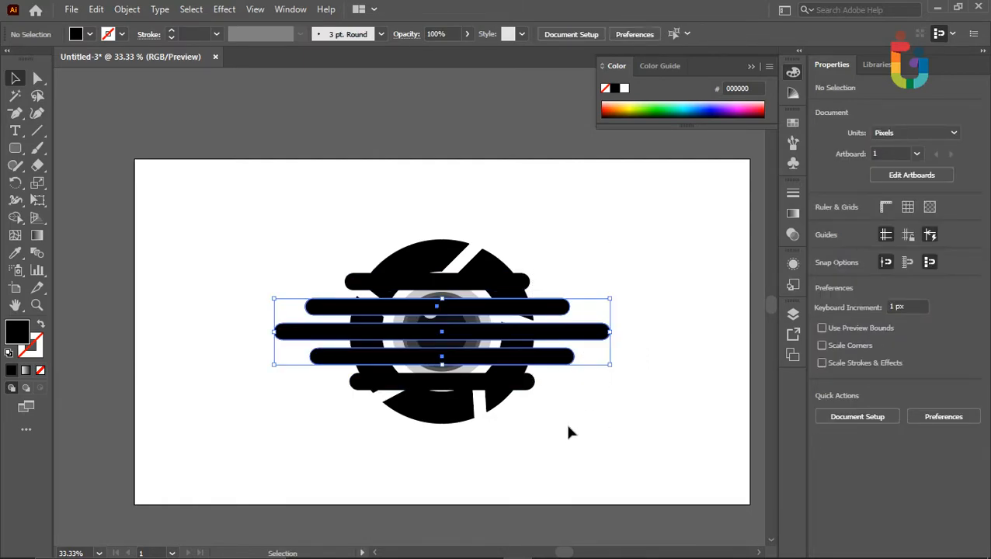
{"action": "left_click", "coordinate": [531, 288]}
{"action": "left_click", "coordinate": [567, 311], "text": "shift"}
{"action": "left_click", "coordinate": [557, 359], "text": "shift"}
{"action": "left_click", "coordinate": [531, 382], "text": "shift"}
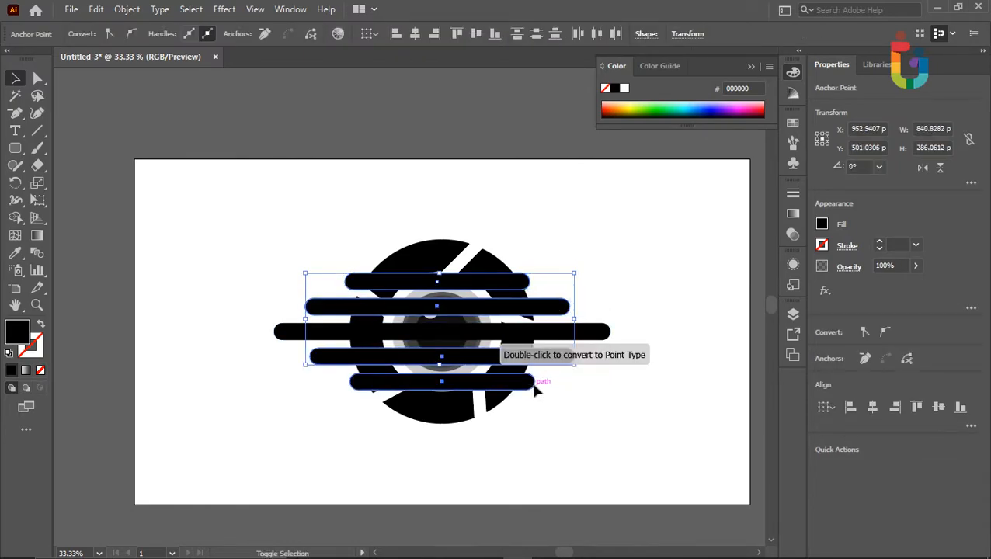
{"action": "left_click_drag", "start_coordinate": [579, 334], "coordinate": [633, 335]}
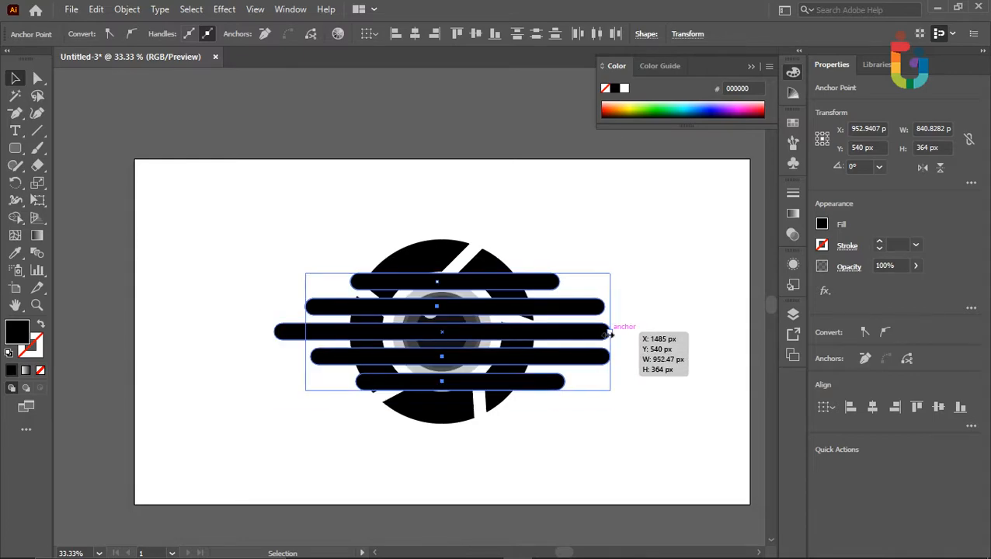
{"action": "left_click", "coordinate": [634, 295]}
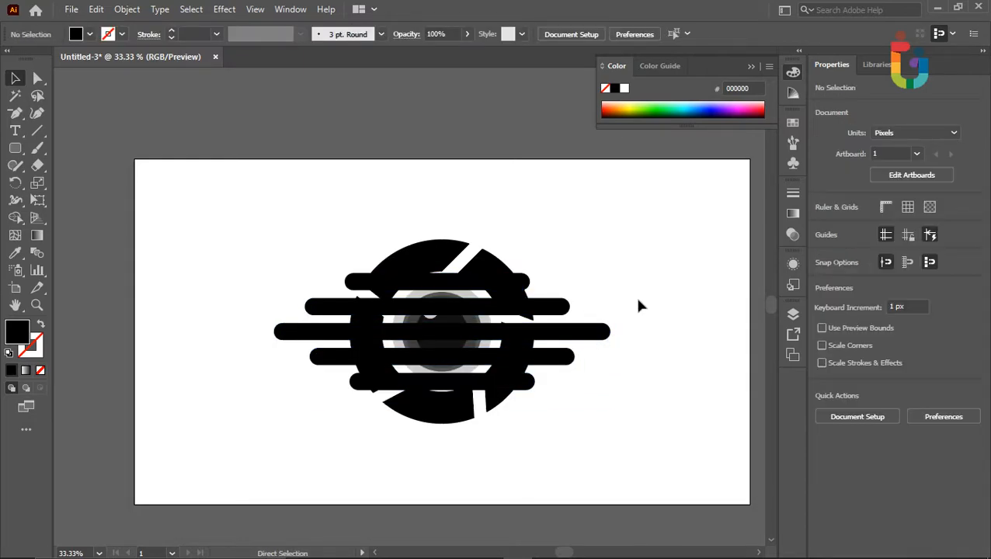
Select all five bars and stretch them symmetrically to an overall width of 1262 px
{"action": "left_click", "coordinate": [529, 285]}
{"action": "left_click", "coordinate": [558, 309], "text": "shift"}
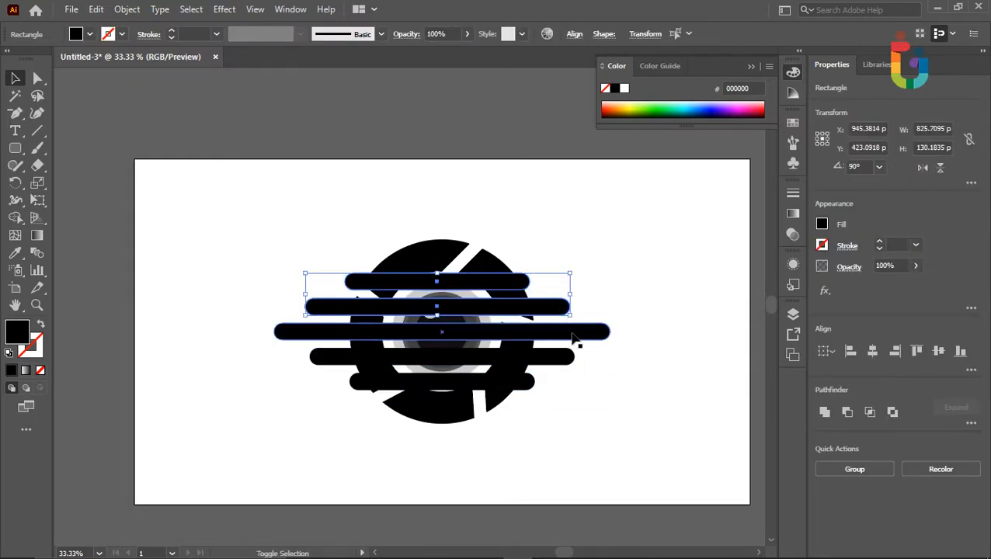
{"action": "left_click", "coordinate": [558, 359], "text": "shift"}
{"action": "left_click", "coordinate": [531, 383], "text": "shift"}
{"action": "left_click", "coordinate": [581, 331], "text": "shift"}
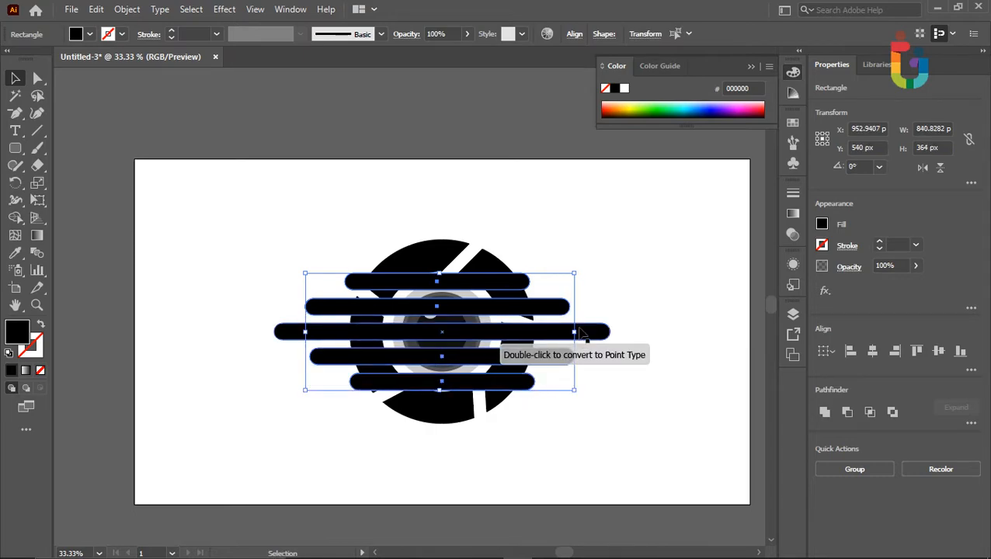
{"action": "left_click_drag", "start_coordinate": [575, 334], "coordinate": [610, 342]}
{"action": "key", "text": "ctrl+z"}
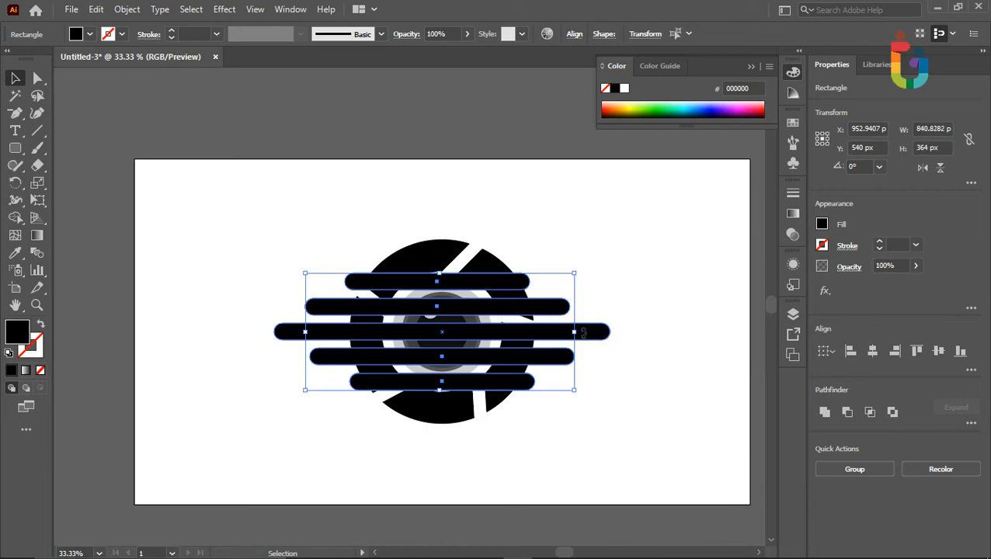
{"action": "left_click", "coordinate": [596, 339], "text": "shift"}
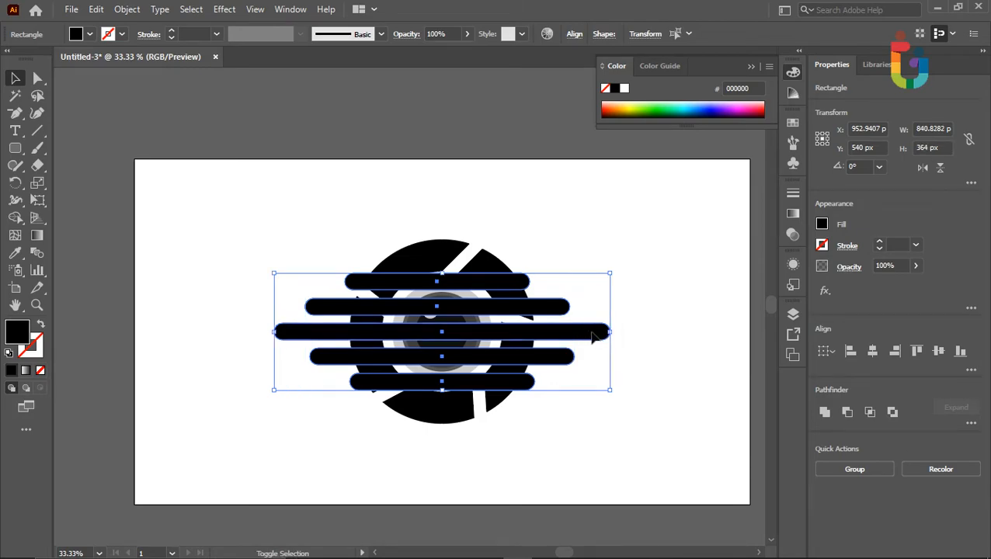
{"action": "mouse_move", "coordinate": [610, 332]}
{"action": "left_mouse_down"}
{"action": "mouse_move", "coordinate": [688, 335]}
{"action": "mouse_move", "coordinate": [603, 336]}
{"action": "left_mouse_up"}
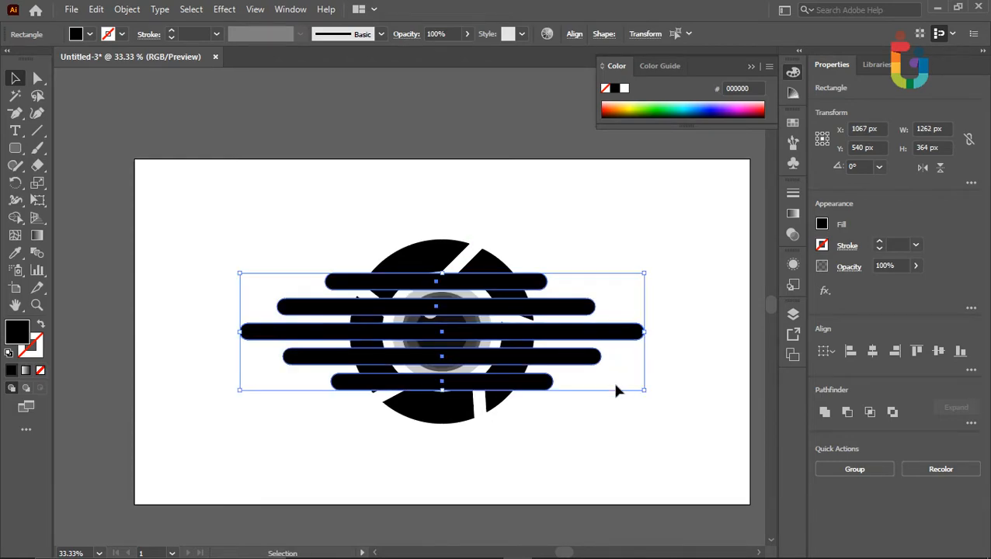
{"action": "left_click", "coordinate": [614, 429]}
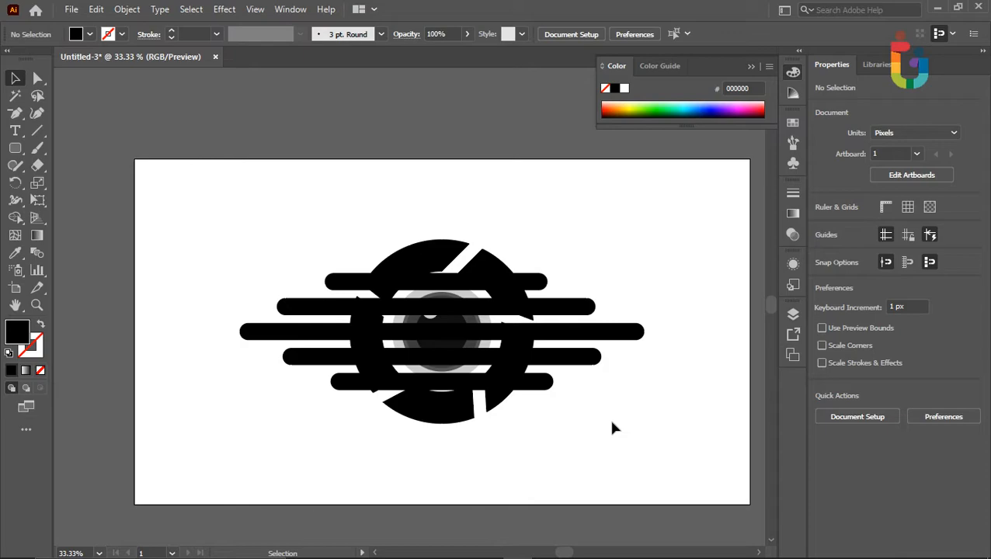
Try to slim the middle bar to about 36 px high
{"action": "key", "text": "ctrl+plus"}
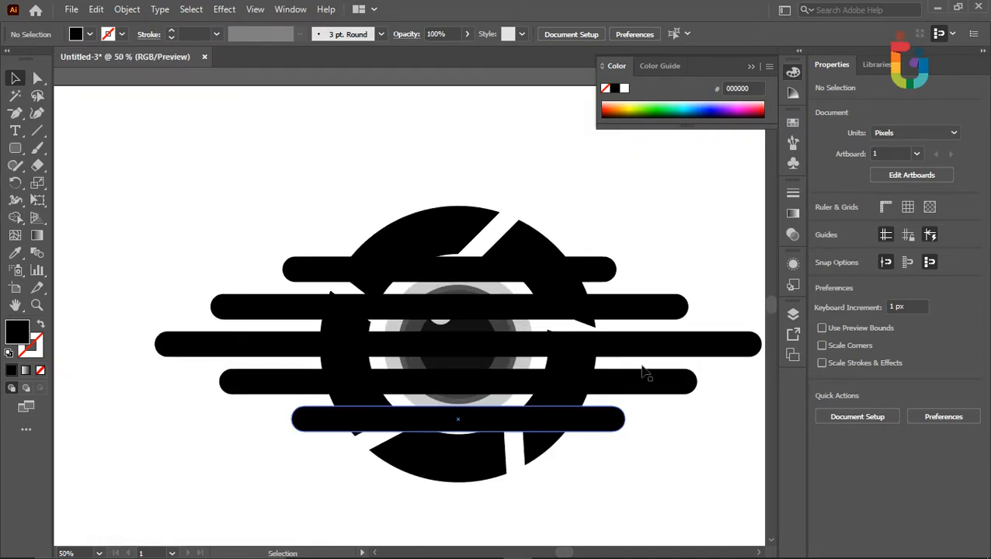
{"action": "left_click", "coordinate": [677, 344]}
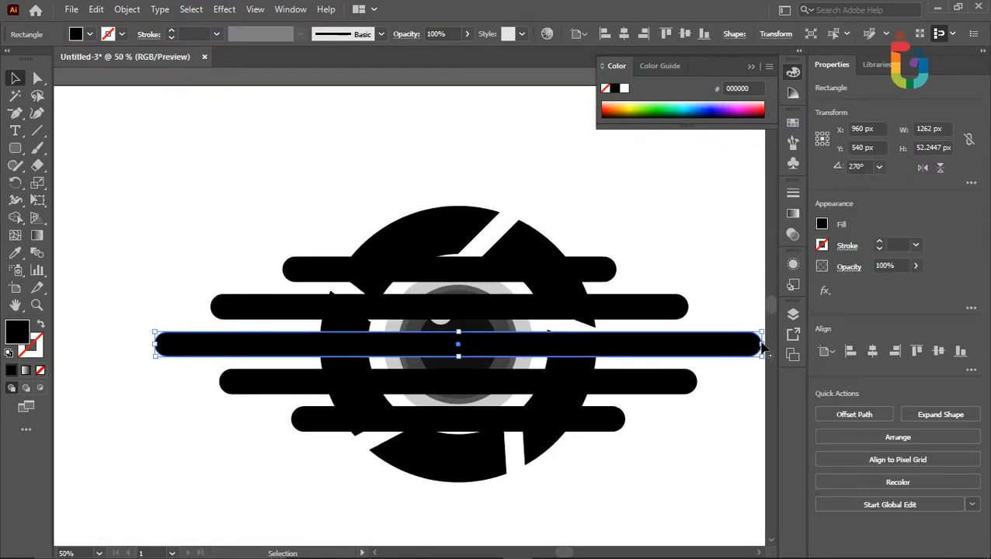
{"action": "left_click_drag", "start_coordinate": [765, 346], "coordinate": [664, 344]}
{"action": "key", "text": "ctrl"}
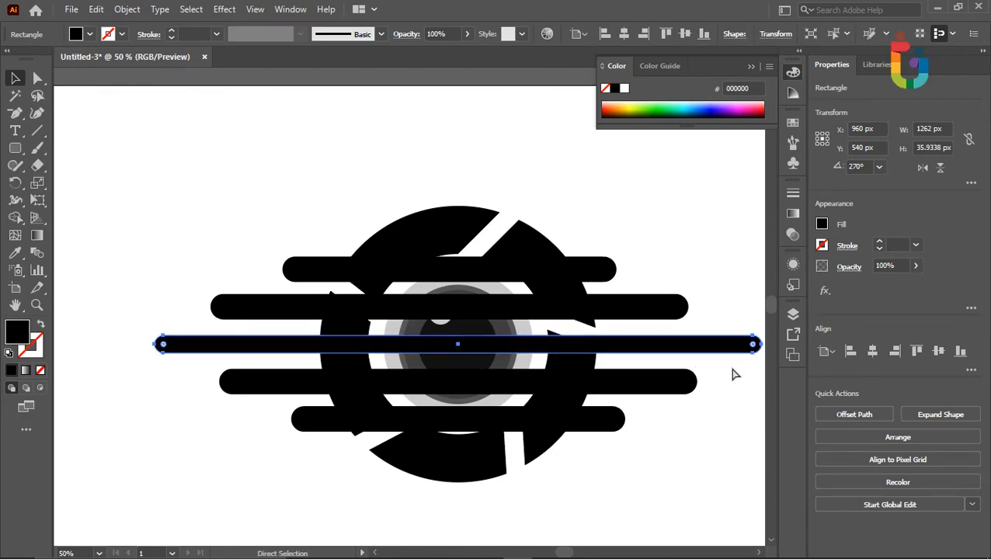
{"action": "left_click_drag", "start_coordinate": [734, 375], "coordinate": [651, 381]}
{"action": "left_click_drag", "start_coordinate": [694, 349], "coordinate": [677, 399]}
{"action": "key", "text": "ctrl"}
{"action": "key", "text": "ctrl+z"}
{"action": "left_click_drag", "start_coordinate": [698, 347], "coordinate": [665, 359]}
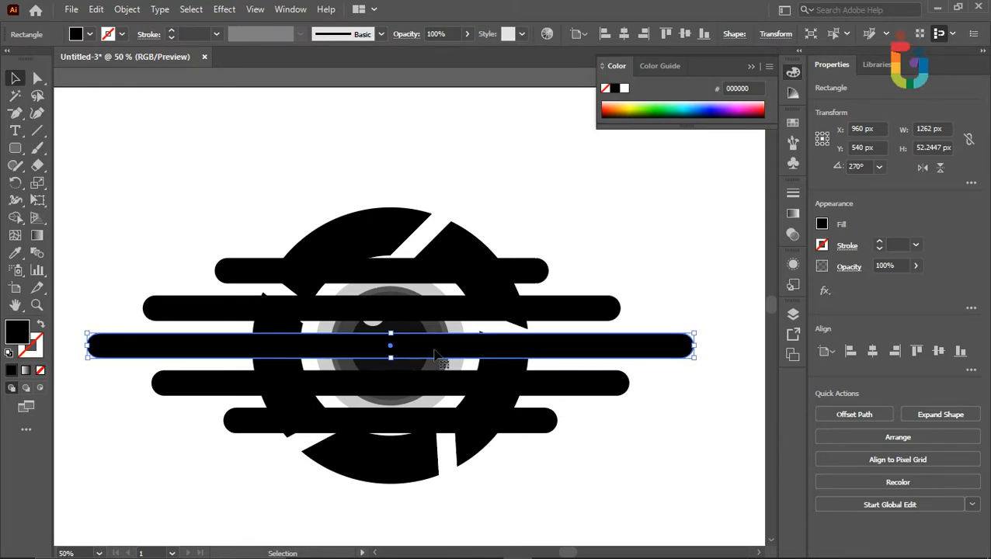
{"action": "mouse_move", "coordinate": [395, 346]}
{"action": "left_mouse_down"}
{"action": "mouse_move", "coordinate": [384, 343]}
{"action": "mouse_move", "coordinate": [408, 351]}
{"action": "mouse_move", "coordinate": [389, 345]}
{"action": "left_mouse_up"}
{"action": "left_click", "coordinate": [655, 398]}
{"action": "left_click", "coordinate": [667, 346]}
{"action": "key", "text": "z"}
{"action": "scroll", "coordinate": [649, 321], "scroll_direction": "down", "scroll_amount": 1}
{"action": "left_click", "coordinate": [14, 78]}
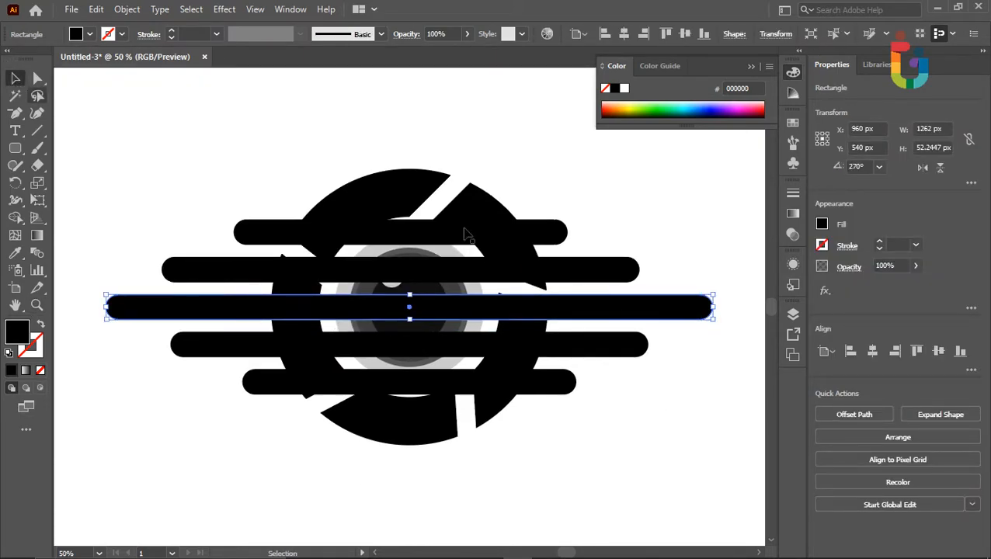
Lengthen the top and bottom bars together from their centres
{"action": "left_click", "coordinate": [530, 238]}
{"action": "left_click_drag", "start_coordinate": [572, 233], "coordinate": [600, 233]}
{"action": "key", "text": "ctrl+z"}
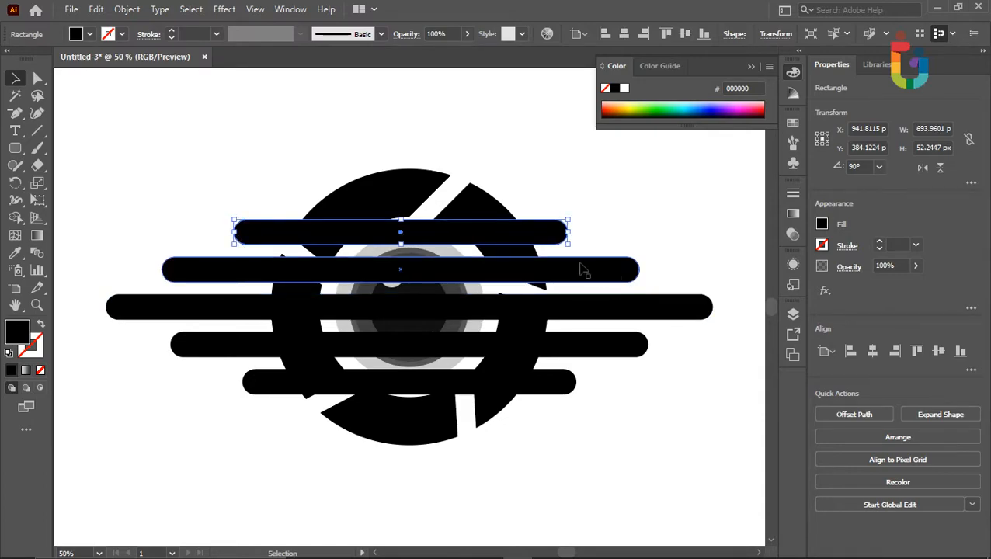
{"action": "left_click", "coordinate": [567, 386], "text": "shift"}
{"action": "left_click_drag", "start_coordinate": [580, 307], "coordinate": [606, 308]}
{"action": "key", "text": "alt+shift"}
{"action": "left_click", "coordinate": [656, 255]}
Lengthen the second and fourth bars together, equally on both sides
{"action": "left_click", "coordinate": [637, 270]}
{"action": "left_click", "coordinate": [642, 345], "text": "shift"}
{"action": "left_click", "coordinate": [648, 308], "text": "shift"}
{"action": "left_click_drag", "start_coordinate": [648, 308], "coordinate": [679, 309]}
{"action": "left_click", "coordinate": [683, 215]}
Group the five bars and move the group down and left, away from the middle of the lens
{"action": "left_click_drag", "start_coordinate": [704, 178], "coordinate": [590, 411]}
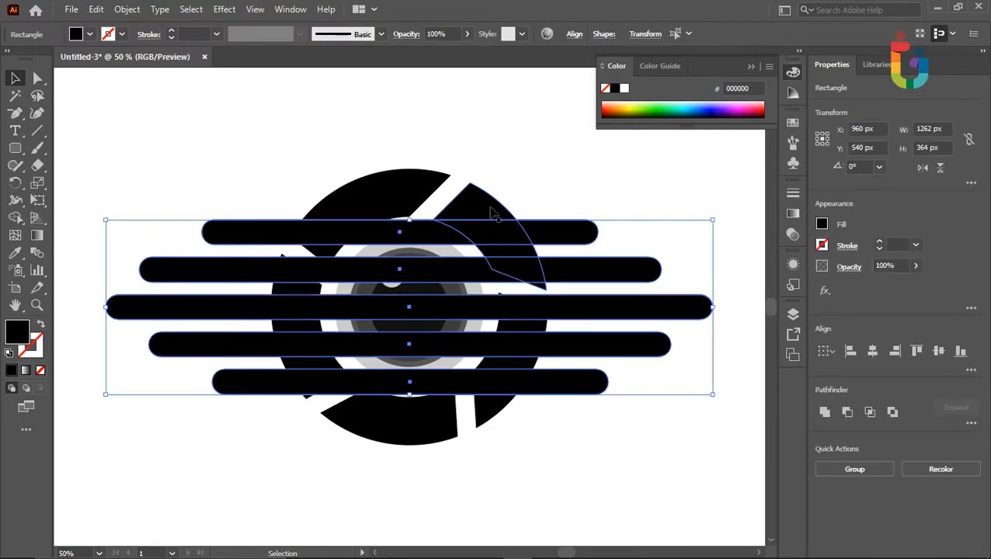
{"action": "right_click", "coordinate": [558, 230]}
{"action": "left_click", "coordinate": [593, 320]}
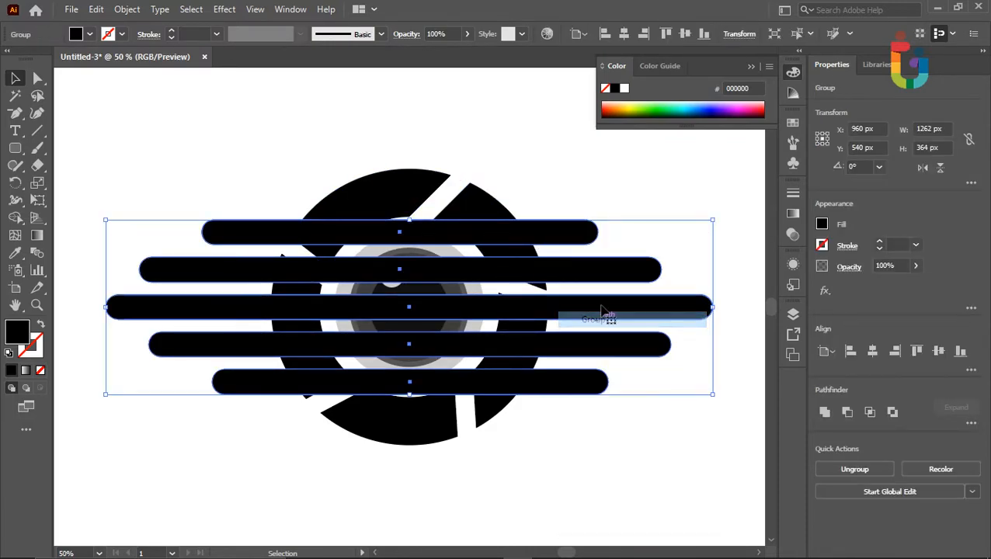
{"action": "left_click_drag", "start_coordinate": [553, 241], "coordinate": [311, 421]}
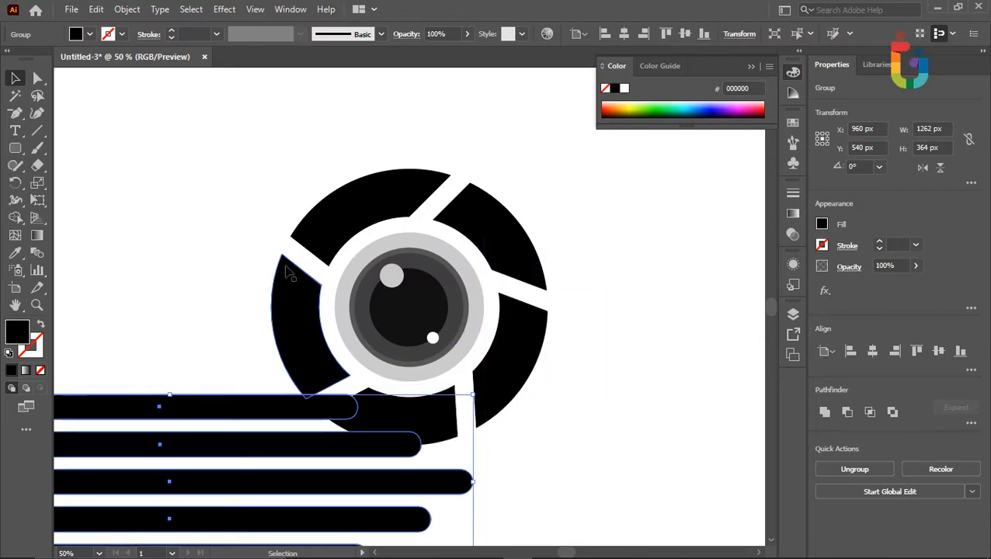
Move the bar group fully clear of the lens and group all the lens segments and circles
{"action": "left_click", "coordinate": [533, 353]}
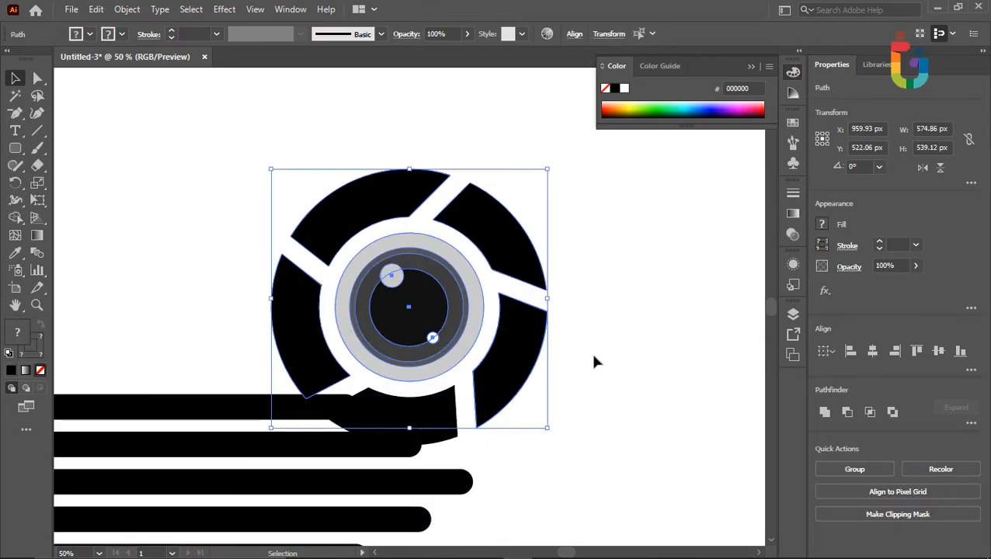
{"action": "left_click", "coordinate": [590, 350]}
{"action": "left_click_drag", "start_coordinate": [266, 430], "coordinate": [190, 462]}
{"action": "left_click_drag", "start_coordinate": [225, 186], "coordinate": [569, 415]}
{"action": "left_click_drag", "start_coordinate": [558, 457], "coordinate": [414, 374]}
{"action": "left_click_drag", "start_coordinate": [321, 275], "coordinate": [272, 146]}
{"action": "right_click", "coordinate": [360, 257]}
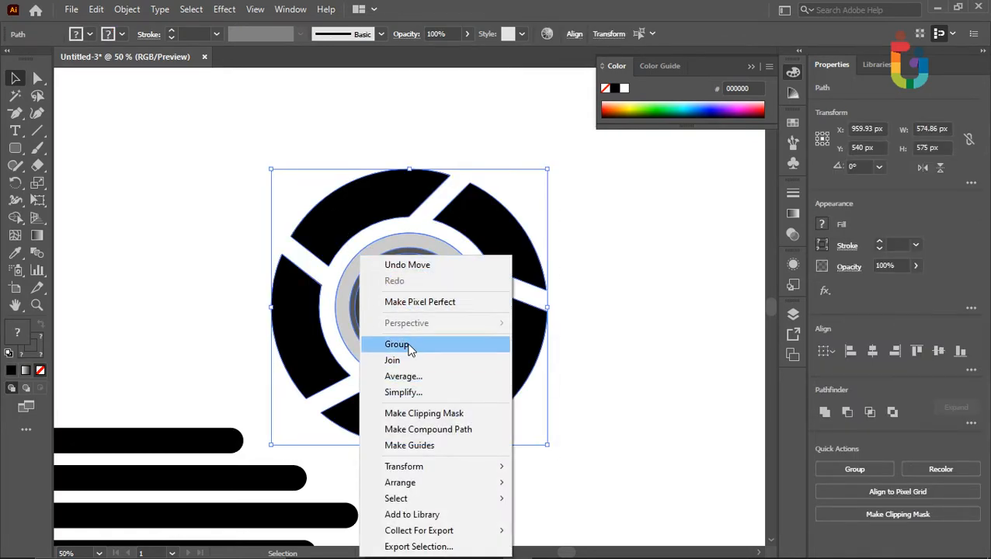
{"action": "left_click", "coordinate": [408, 346]}
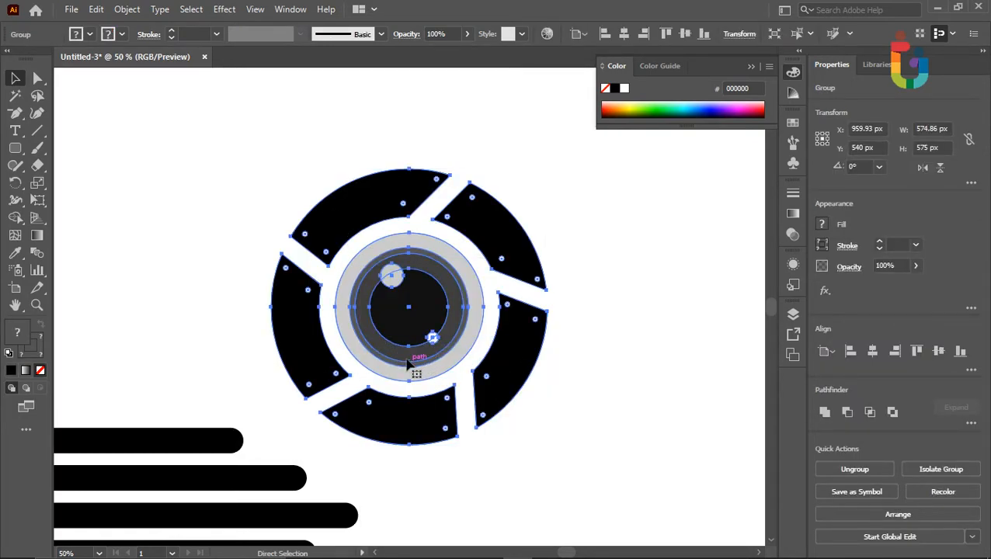
Align the lens group and the bar group to each other's horizontal and vertical centres
{"action": "key", "text": "ctrl+minus"}
{"action": "key", "text": "ctrl+minus"}
{"action": "left_click", "coordinate": [500, 324]}
{"action": "left_click_drag", "start_coordinate": [501, 324], "coordinate": [251, 462]}
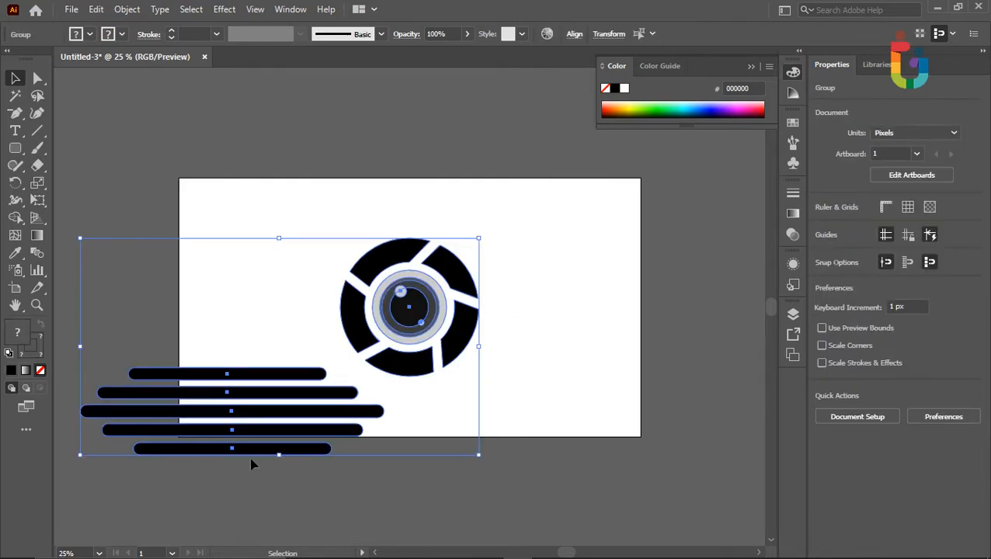
{"action": "left_click", "coordinate": [573, 34]}
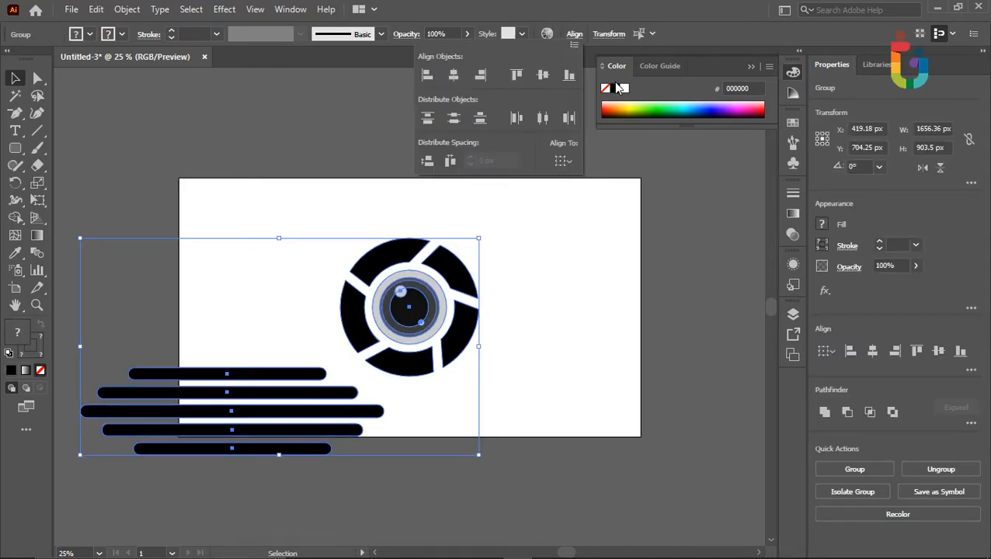
{"action": "left_click", "coordinate": [456, 77]}
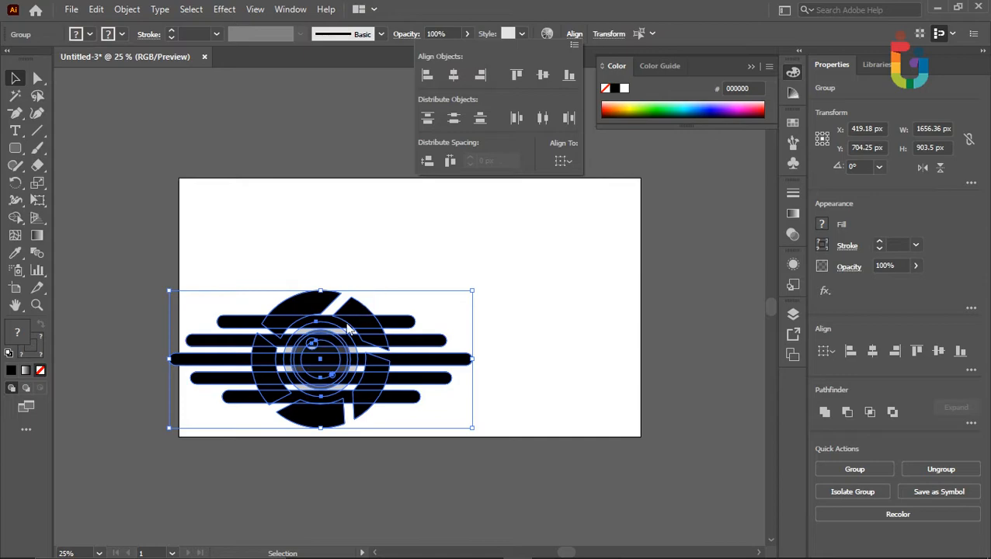
Move the aligned lens and bars to about the centre of the artboard
{"action": "left_click", "coordinate": [324, 363]}
{"action": "left_click_drag", "start_coordinate": [514, 279], "coordinate": [411, 320]}
{"action": "left_click", "coordinate": [515, 423]}
Send the group of five bars to the back, behind the lens circles
{"action": "key", "text": "ctrl+equal"}
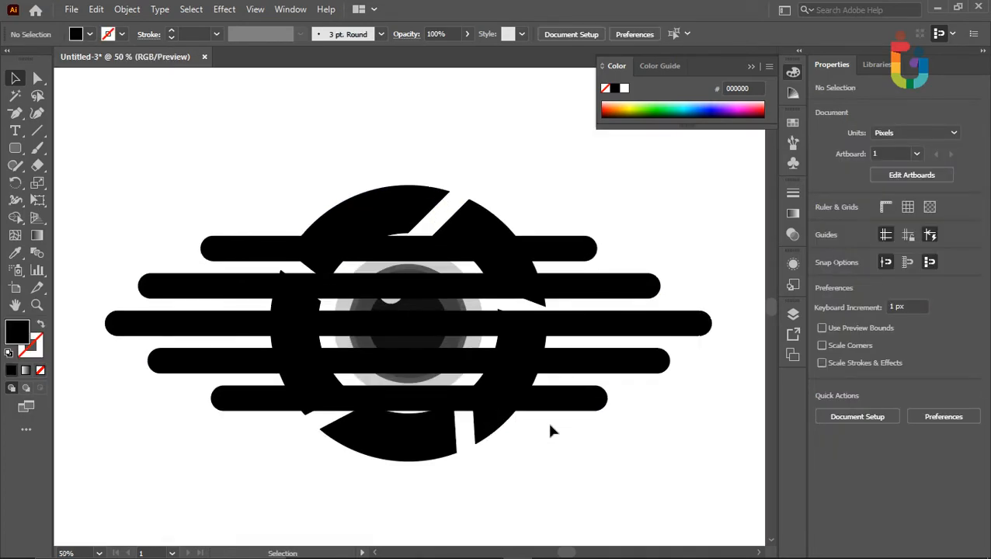
{"action": "left_click_drag", "start_coordinate": [655, 370], "coordinate": [600, 436]}
{"action": "right_click", "coordinate": [611, 332]}
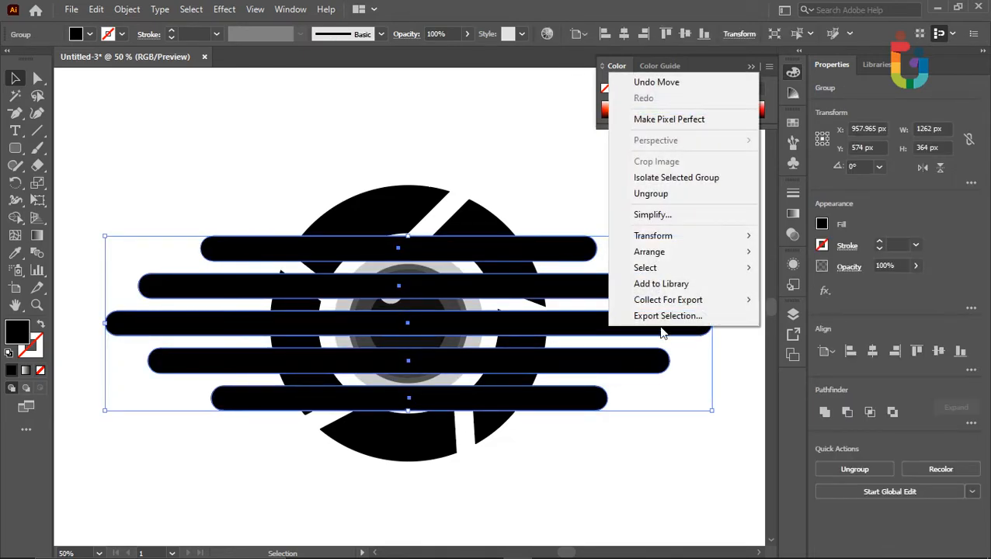
{"action": "mouse_move", "coordinate": [707, 247]}
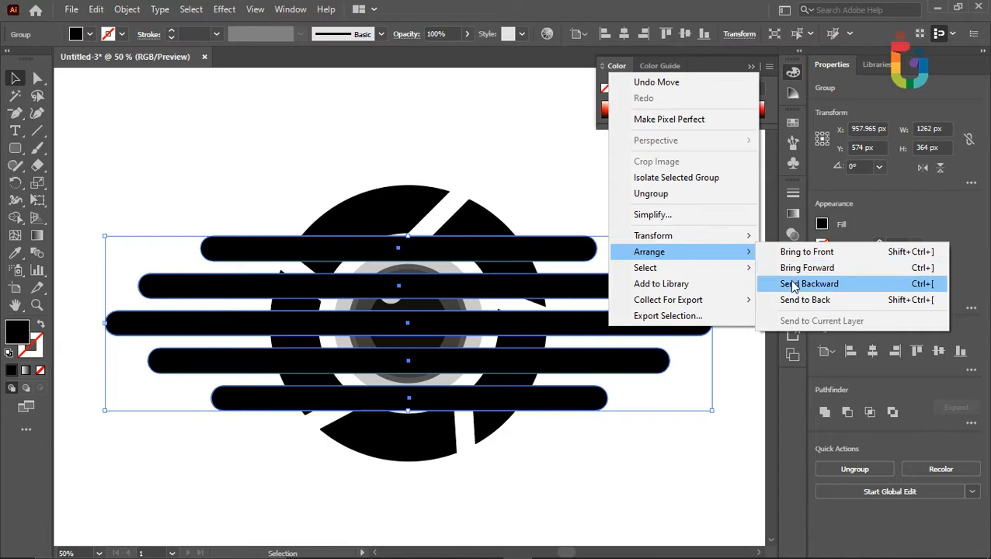
{"action": "left_click", "coordinate": [796, 299]}
{"action": "left_click", "coordinate": [626, 461]}
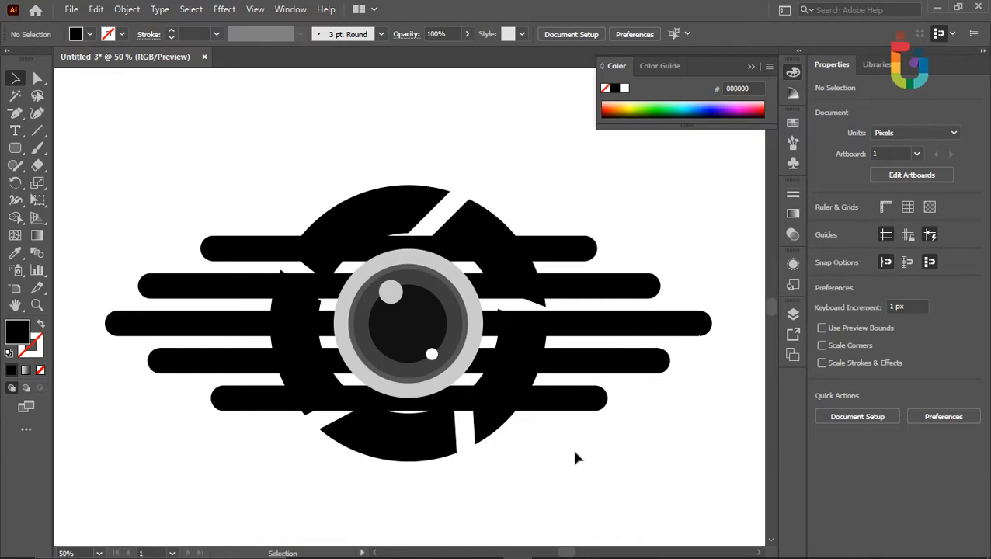
{"action": "left_click", "coordinate": [16, 150]}
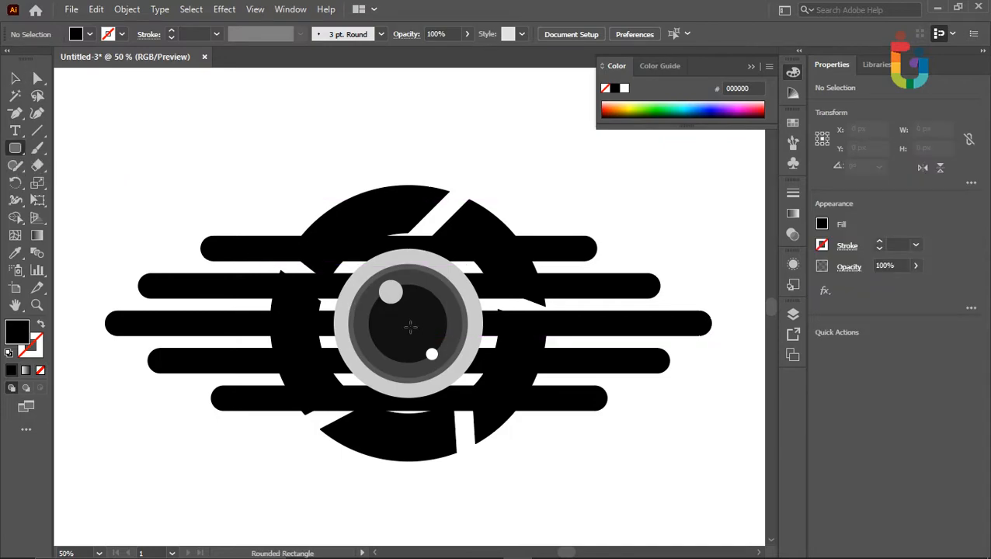
{"action": "left_click_drag", "start_coordinate": [404, 323], "coordinate": [485, 403]}
{"action": "key", "text": "ctrl+z"}
Draw a 572 px circle from the lens centre over the ring's outer edge and set its fill to none
{"action": "left_click_drag", "start_coordinate": [15, 154], "coordinate": [57, 183]}
{"action": "left_click_drag", "start_coordinate": [410, 323], "coordinate": [546, 402]}
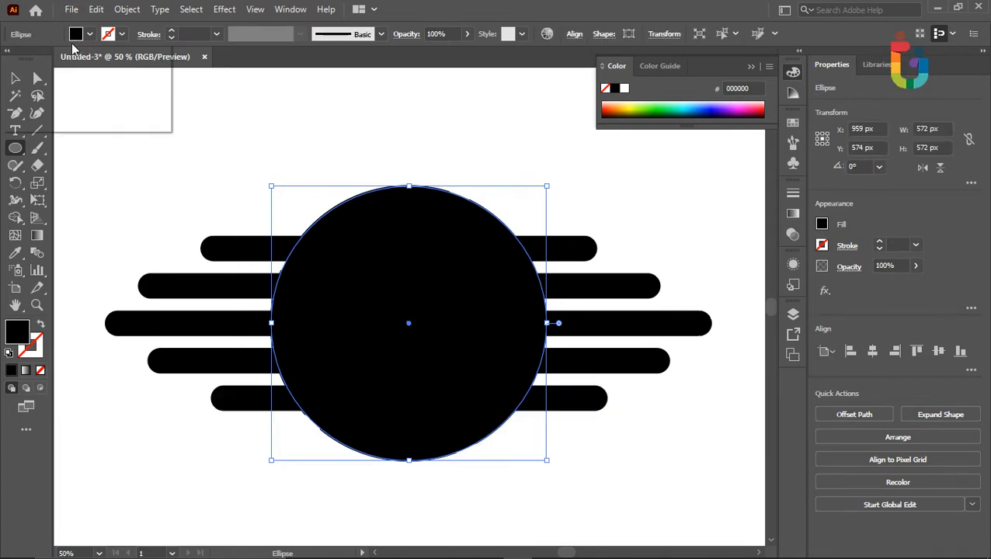
{"action": "left_click", "coordinate": [75, 34]}
{"action": "left_click", "coordinate": [10, 56]}
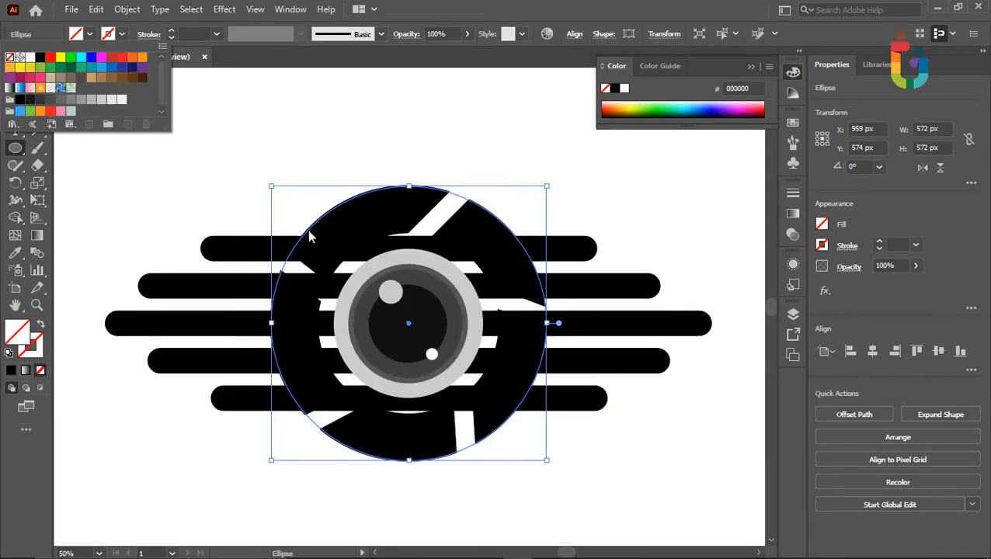
{"action": "key", "text": "Escape"}
Examine closely how the unfilled circle follows the outer edge of the ring segments, ending with nothing selected
{"action": "key", "text": "ctrl+plus"}
{"action": "key", "text": "ctrl+plus"}
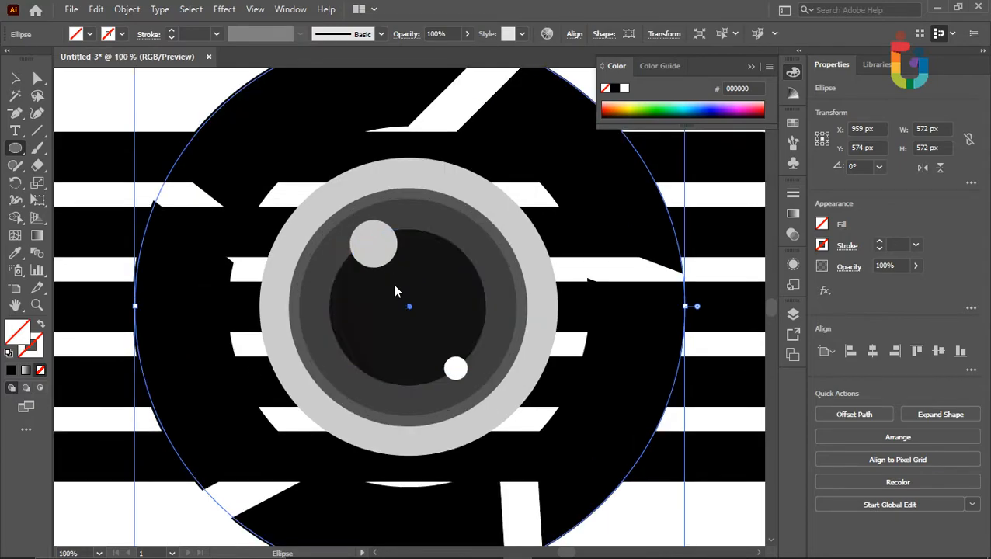
{"action": "left_click_drag", "start_coordinate": [393, 285], "coordinate": [413, 244]}
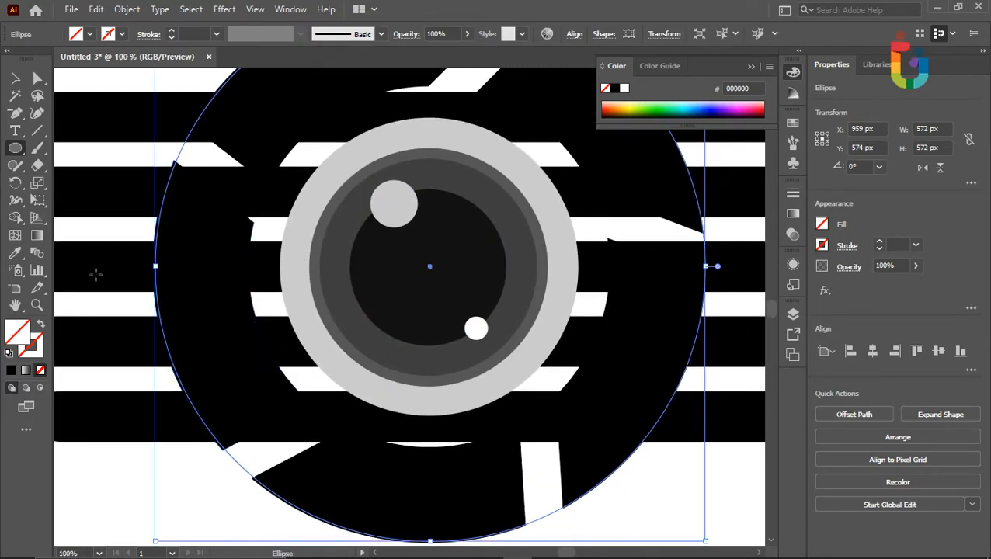
{"action": "left_click_drag", "start_coordinate": [154, 267], "coordinate": [155, 266]}
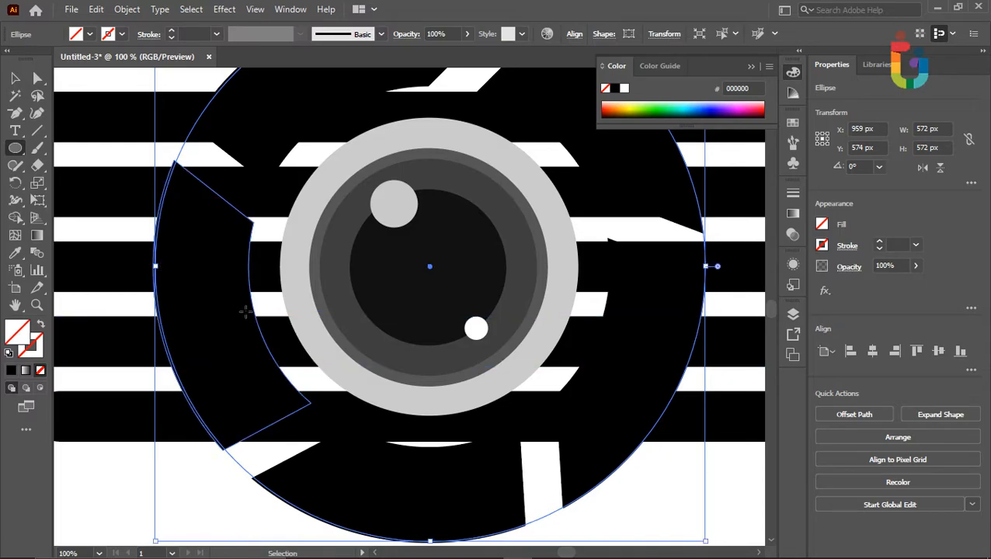
{"action": "key", "text": "ctrl+minus"}
{"action": "key", "text": "ctrl+minus"}
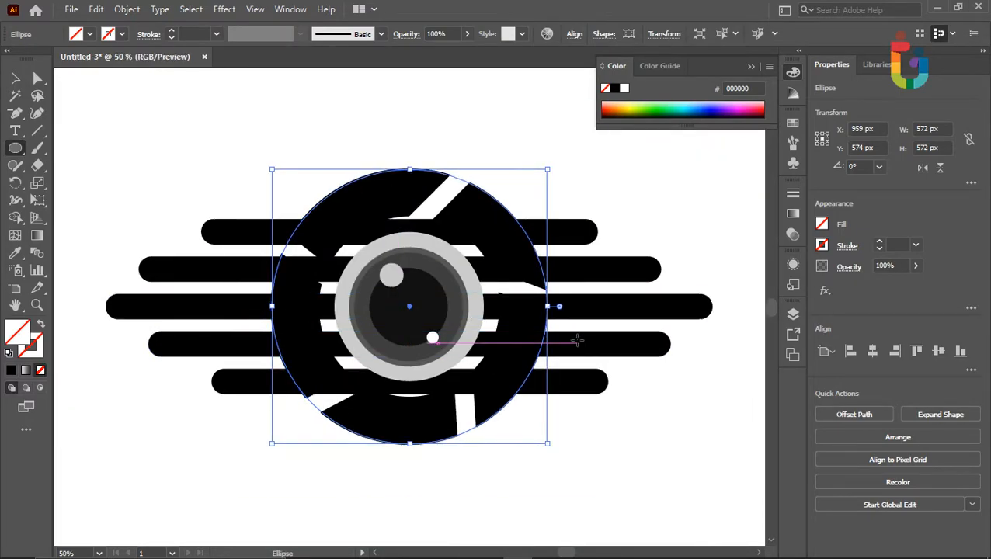
{"action": "key", "text": "v"}
{"action": "left_click", "coordinate": [75, 195]}
Draw a larger unfilled circle about 634 px in diameter from the lens centre, surrounding the ring
{"action": "key", "text": "l"}
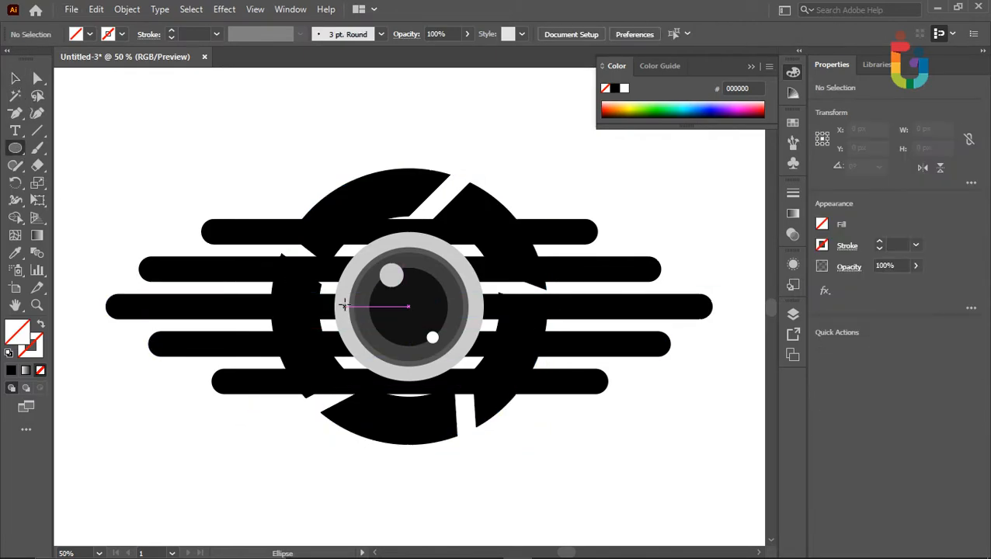
{"action": "left_click_drag", "start_coordinate": [408, 307], "coordinate": [561, 444]}
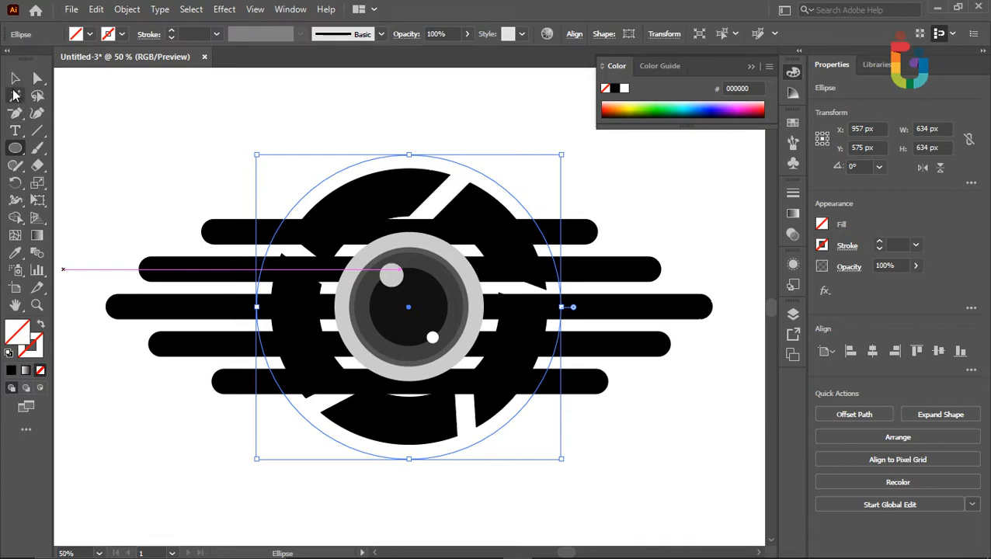
{"action": "left_click", "coordinate": [15, 80]}
{"action": "key", "text": "q"}
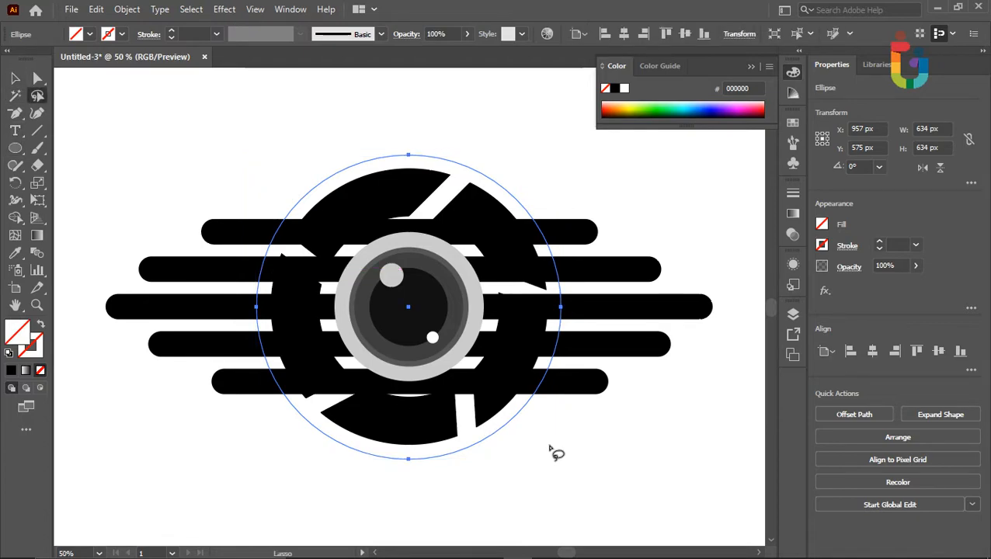
Select the lens, bars and both unfilled circles and align them to their common horizontal and vertical centres
{"action": "left_click", "coordinate": [14, 79]}
{"action": "mouse_move", "coordinate": [132, 144]}
{"action": "left_mouse_down"}
{"action": "mouse_move", "coordinate": [287, 295]}
{"action": "mouse_move", "coordinate": [679, 480]}
{"action": "left_mouse_up"}
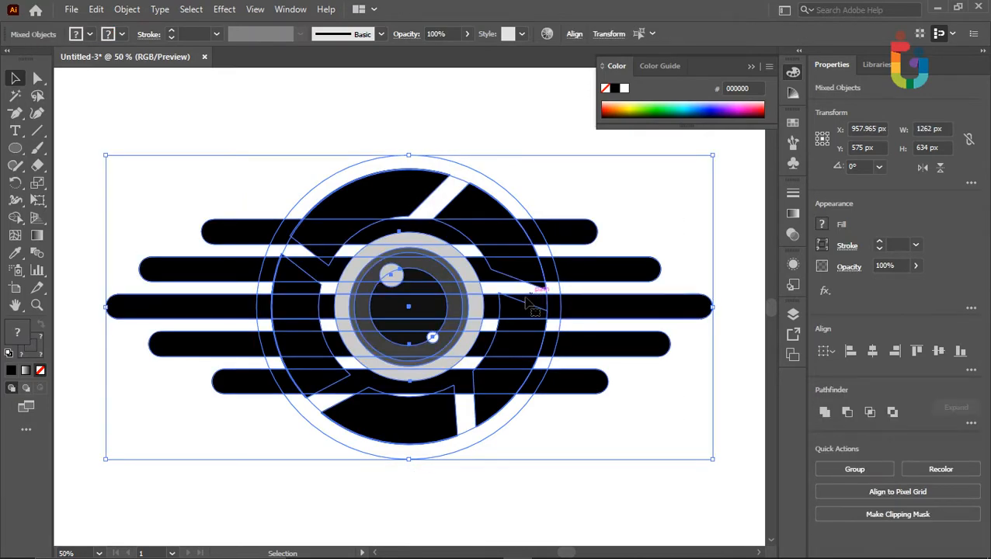
{"action": "left_click", "coordinate": [575, 35]}
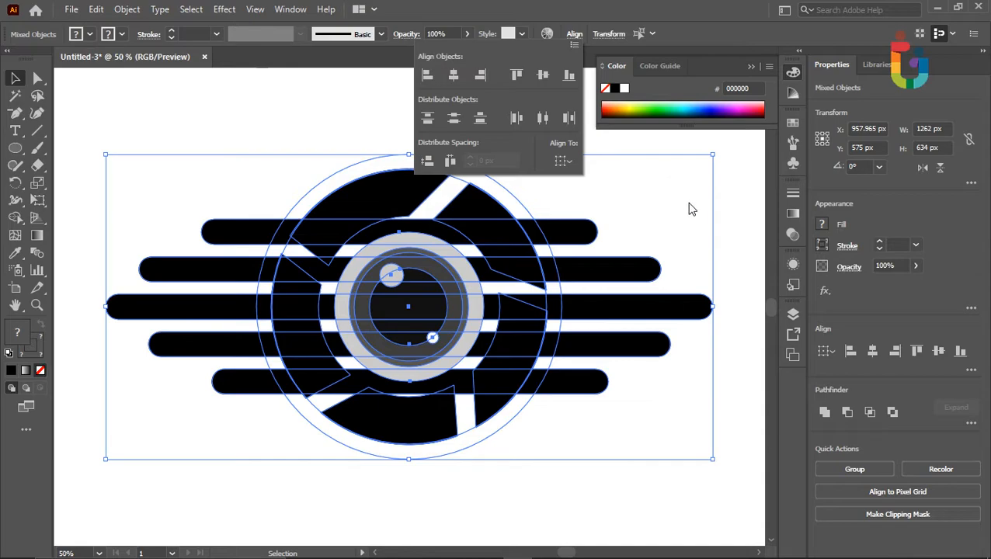
{"action": "left_click", "coordinate": [642, 272]}
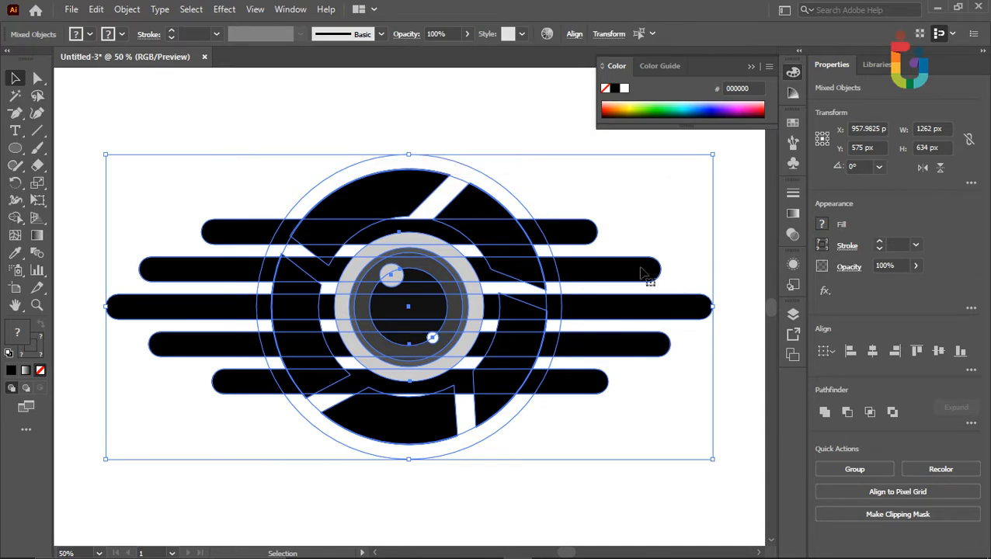
Try to remove the left band between the two unfilled circles with the Shape Builder tool, and undo the cut
{"action": "left_click", "coordinate": [15, 235]}
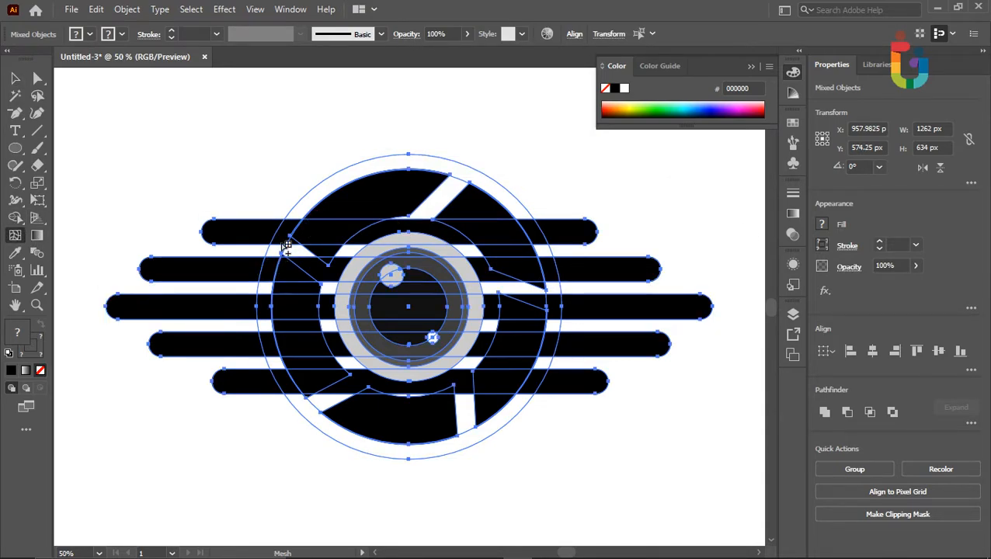
{"action": "left_click", "coordinate": [16, 218]}
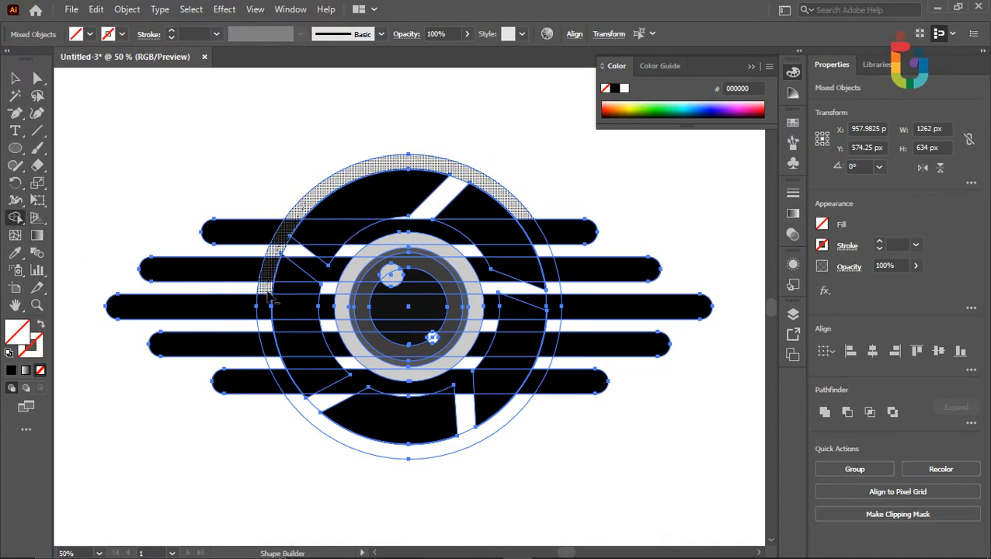
{"action": "left_click", "coordinate": [289, 395], "text": "alt"}
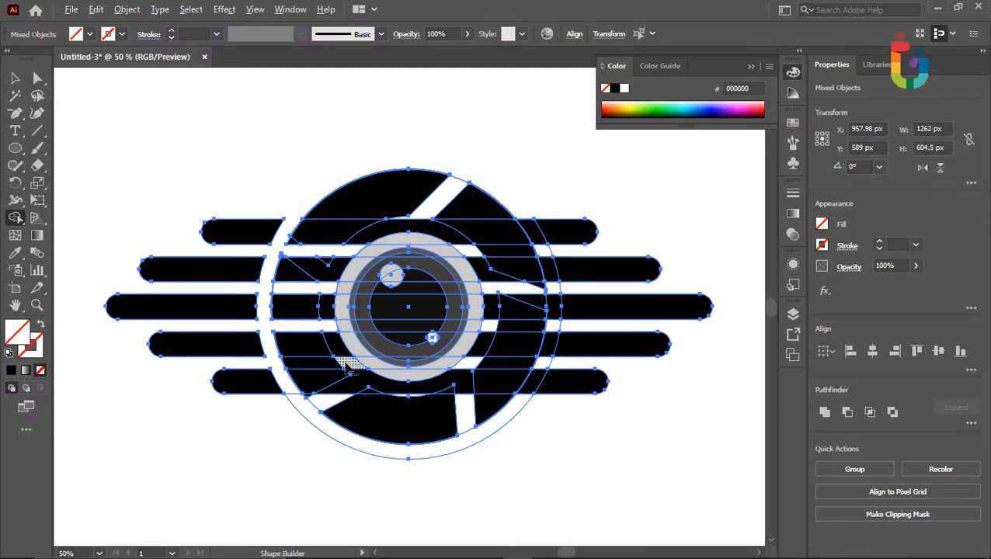
{"action": "key", "text": "ctrl"}
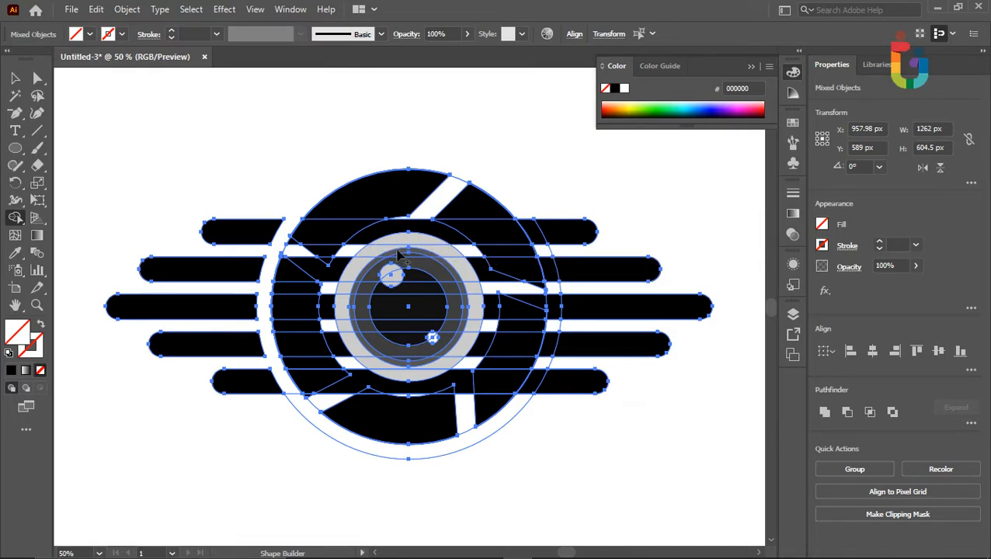
{"action": "left_click", "coordinate": [296, 250], "text": "ctrl+shift"}
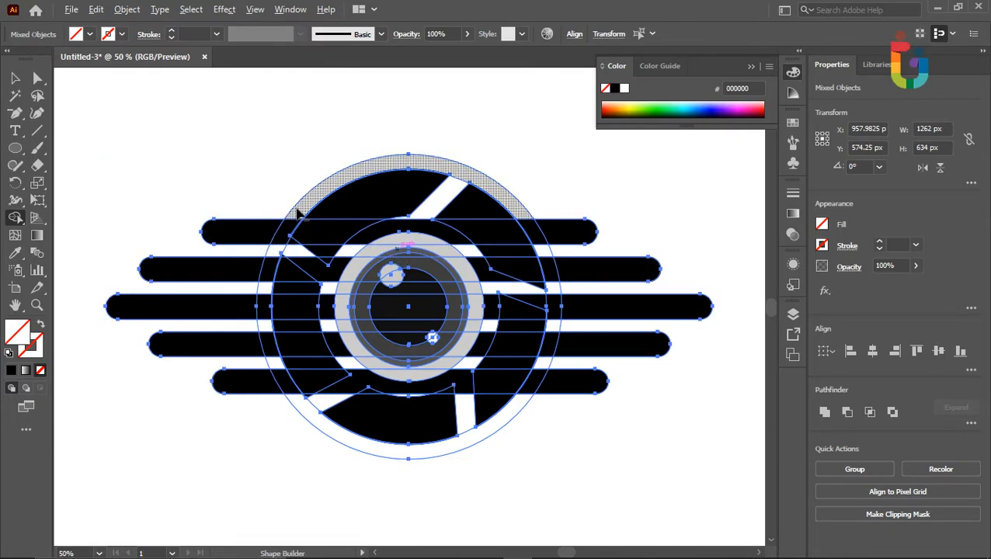
Remove the bar portions between the two unfilled circles on both sides of the ring with Shape Builder, and deselect everything
{"action": "left_click_drag", "start_coordinate": [297, 214], "coordinate": [276, 257]}
{"action": "left_click_drag", "start_coordinate": [268, 339], "coordinate": [285, 385]}
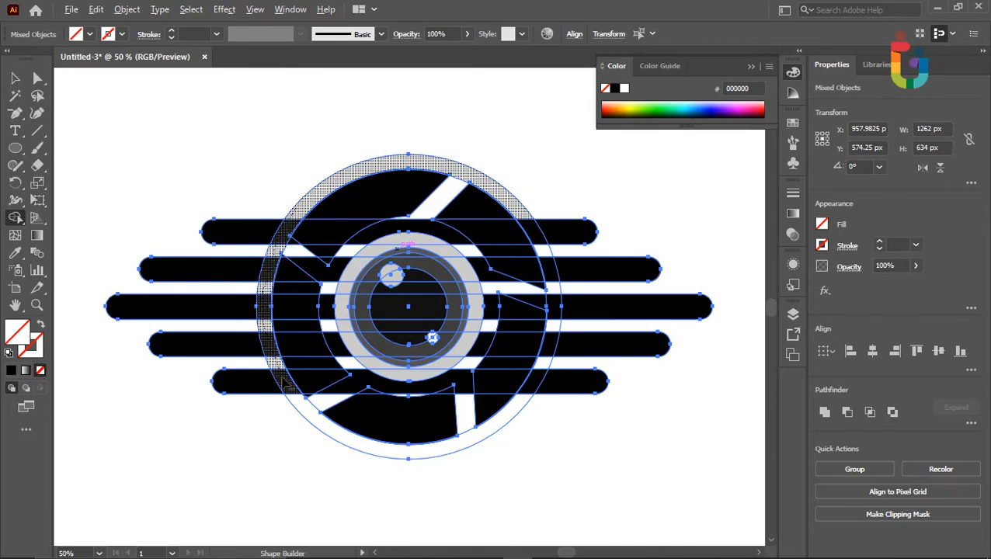
{"action": "left_click_drag", "start_coordinate": [332, 426], "coordinate": [336, 427]}
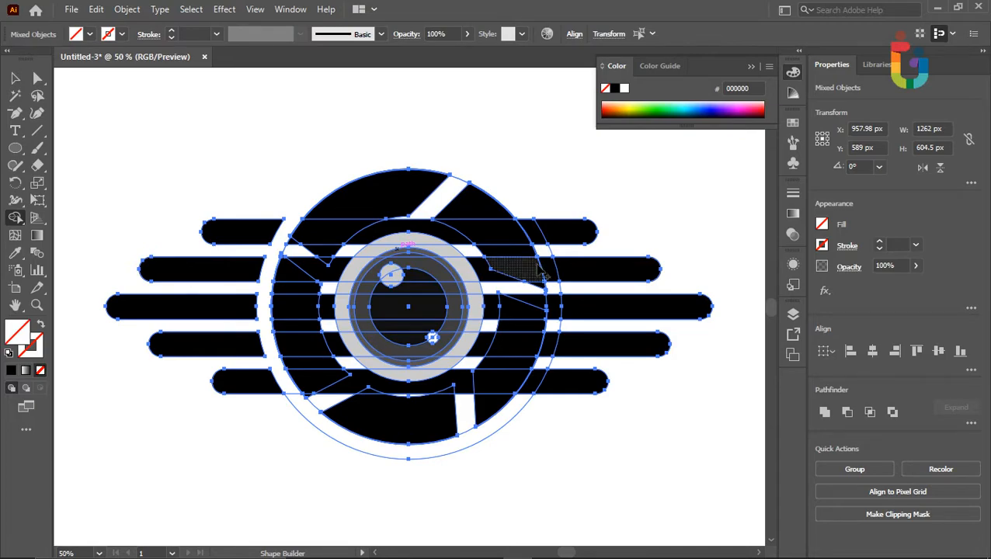
{"action": "left_click", "coordinate": [511, 265]}
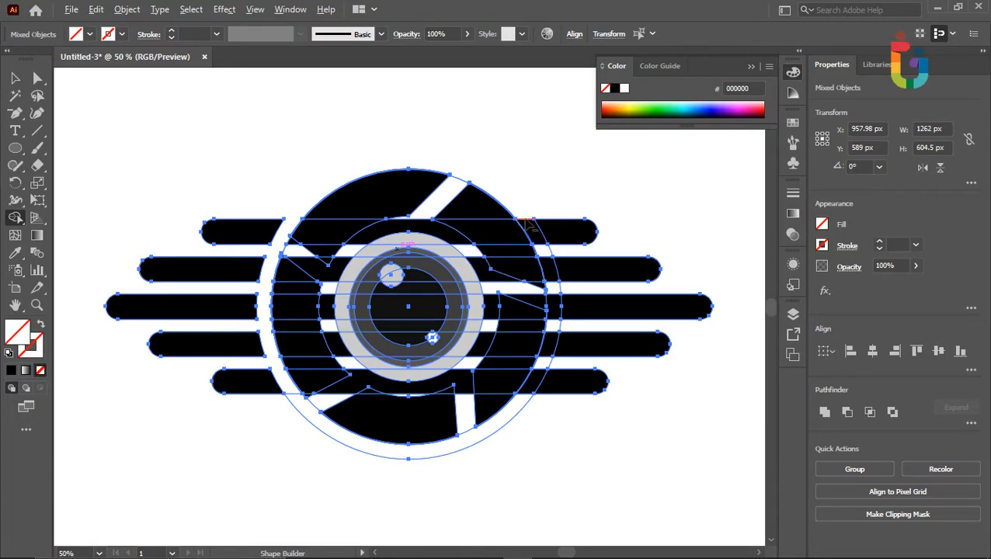
{"action": "mouse_move", "coordinate": [546, 266]}
{"action": "left_mouse_down"}
{"action": "mouse_move", "coordinate": [551, 356]}
{"action": "mouse_move", "coordinate": [536, 400]}
{"action": "left_mouse_up"}
{"action": "key", "text": "v"}
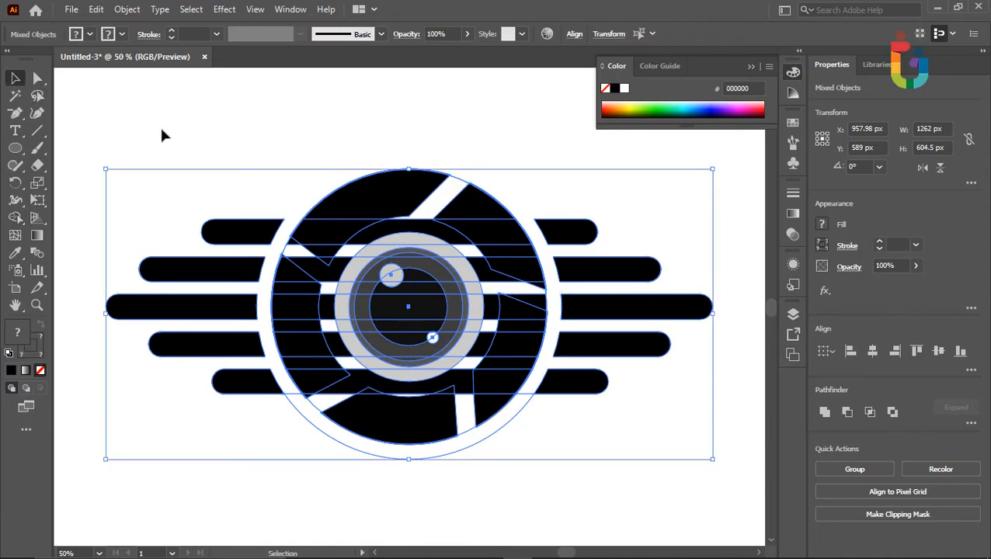
{"action": "left_click", "coordinate": [165, 140]}
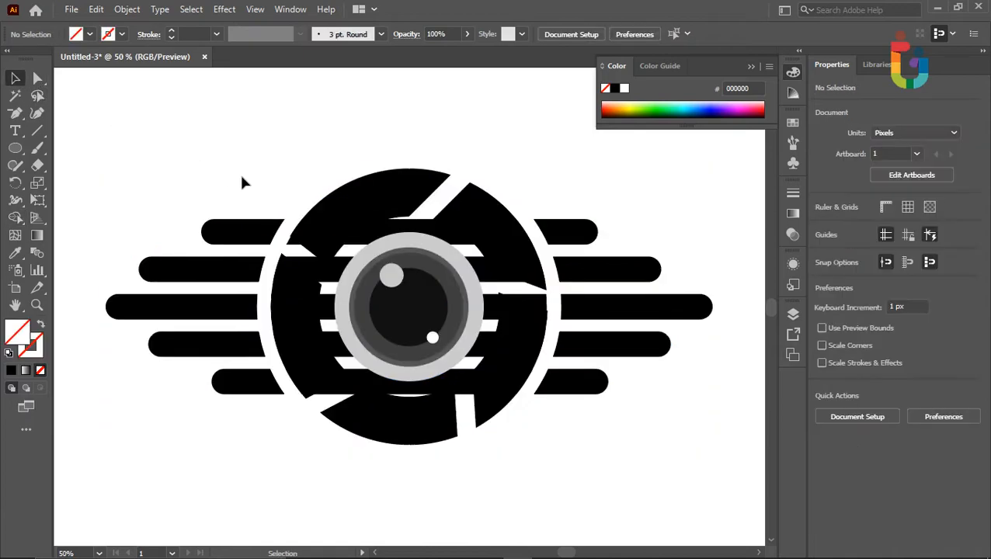
{"action": "left_click", "coordinate": [428, 234]}
{"action": "mouse_move", "coordinate": [428, 232]}
{"action": "left_mouse_down"}
{"action": "mouse_move", "coordinate": [483, 120]}
{"action": "mouse_move", "coordinate": [404, 99]}
{"action": "mouse_move", "coordinate": [361, 108]}
{"action": "mouse_move", "coordinate": [428, 231]}
{"action": "left_mouse_up"}
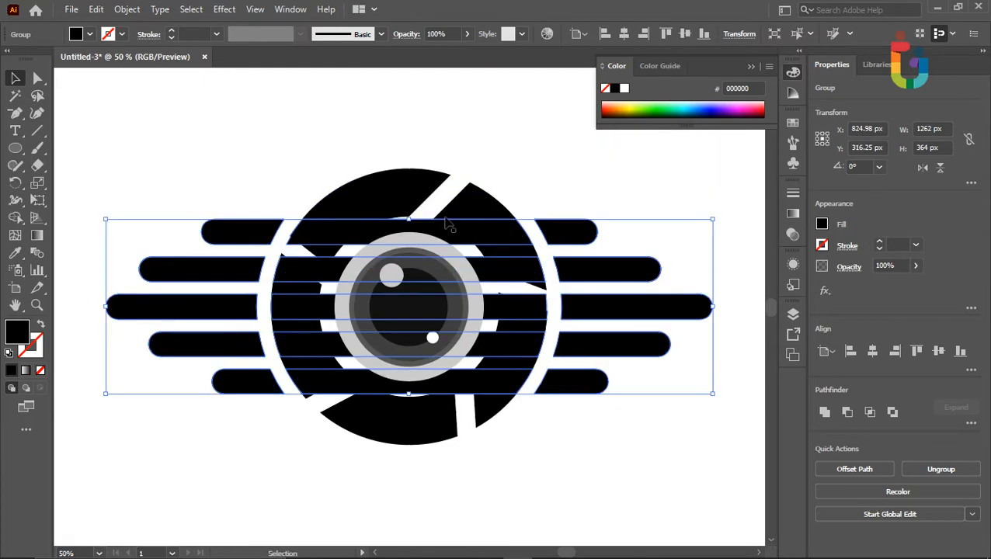
{"action": "left_click", "coordinate": [320, 451]}
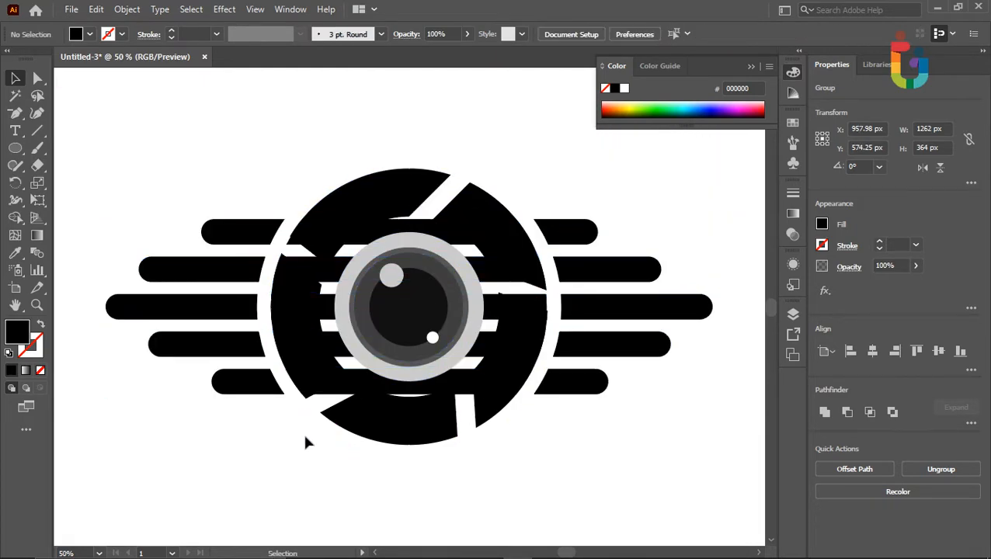
{"action": "left_click", "coordinate": [362, 387]}
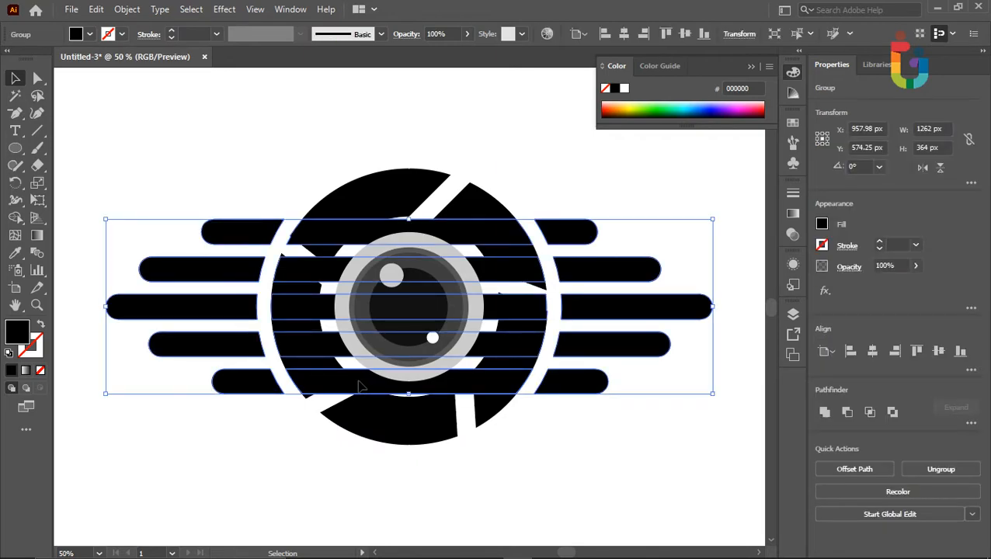
{"action": "left_click", "coordinate": [324, 470]}
{"action": "key", "text": "ctrl+="}
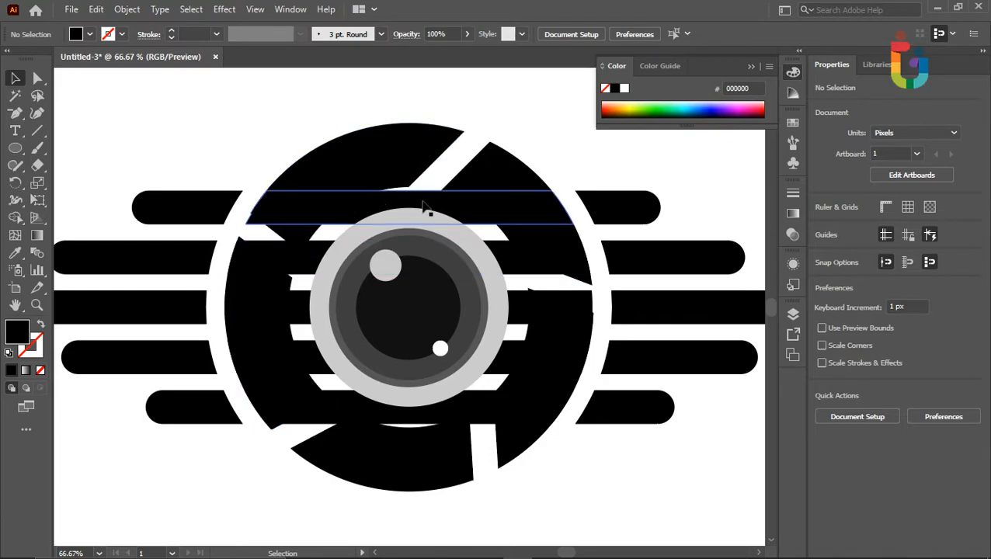
{"action": "left_click", "coordinate": [423, 205]}
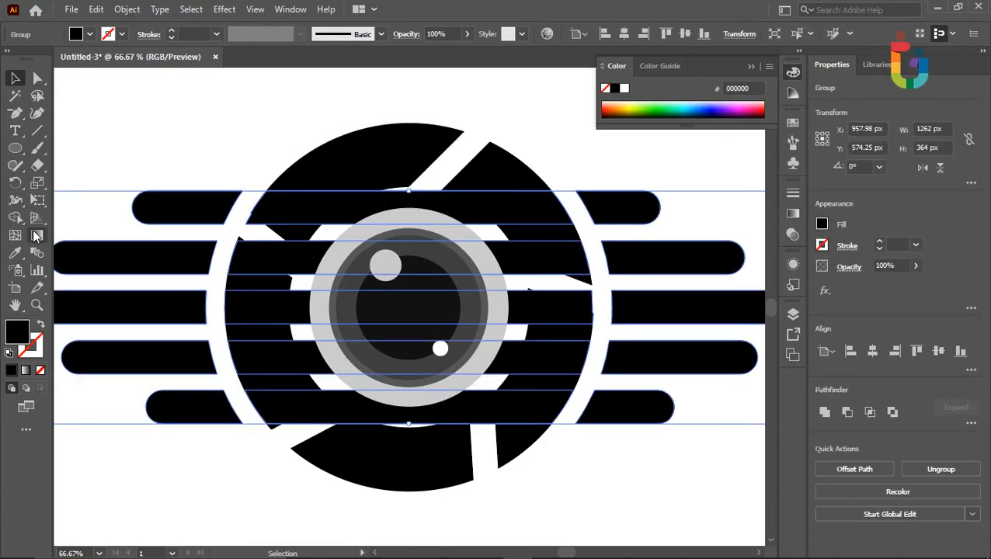
{"action": "left_click", "coordinate": [16, 218]}
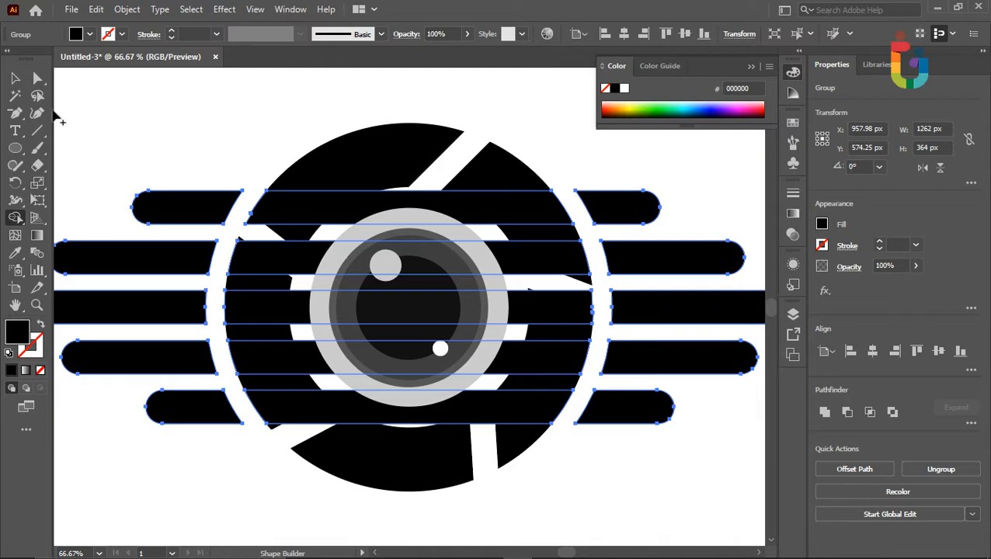
{"action": "key", "text": "v"}
{"action": "left_click_drag", "start_coordinate": [89, 86], "coordinate": [484, 496]}
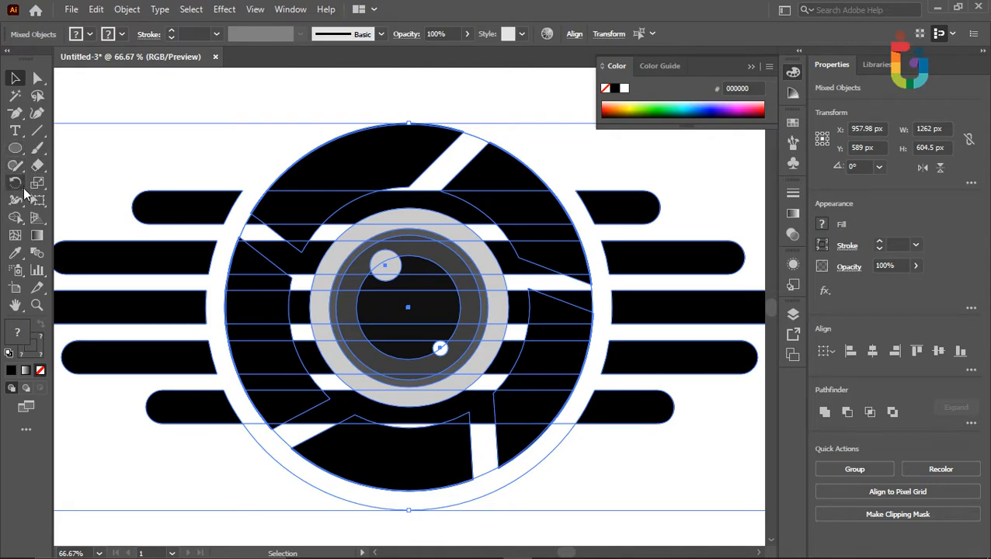
{"action": "key", "text": "ctrl+minus"}
{"action": "key", "text": "ctrl+minus"}
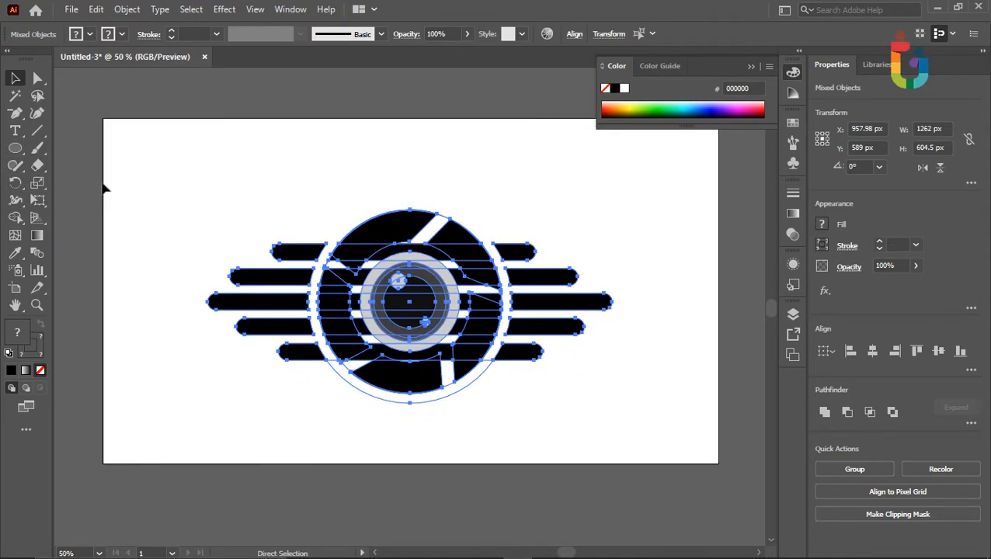
{"action": "left_click", "coordinate": [168, 151]}
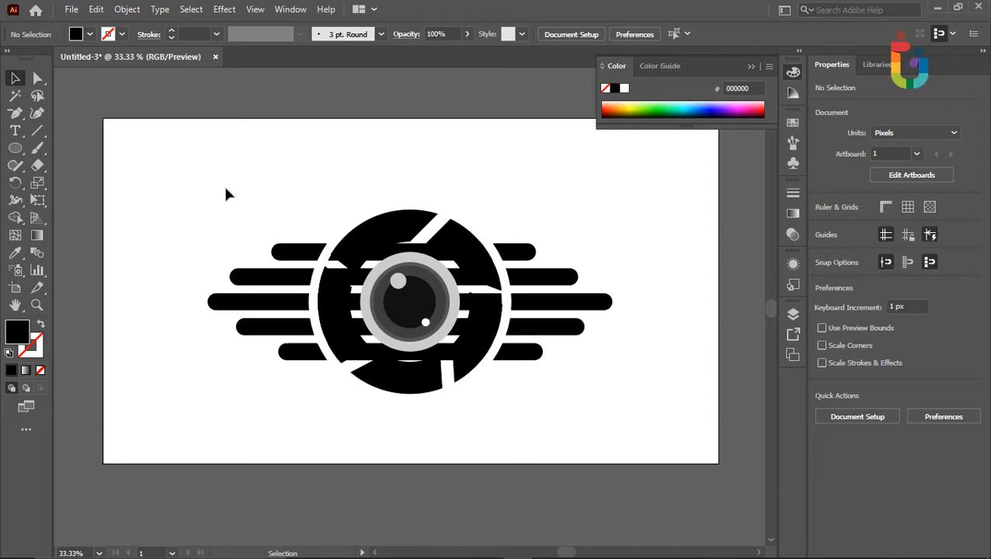
{"action": "left_click_drag", "start_coordinate": [225, 189], "coordinate": [581, 400]}
{"action": "right_click", "coordinate": [577, 326]}
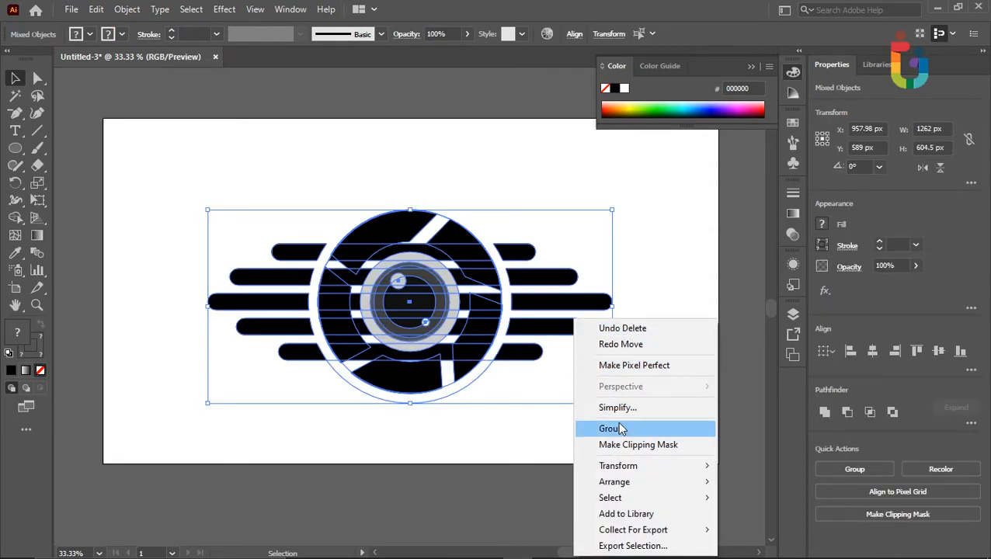
{"action": "left_click", "coordinate": [627, 294]}
Ungroup the horizontal bars so each piece is a separate shape, and deselect them
{"action": "left_click_drag", "start_coordinate": [627, 293], "coordinate": [575, 386]}
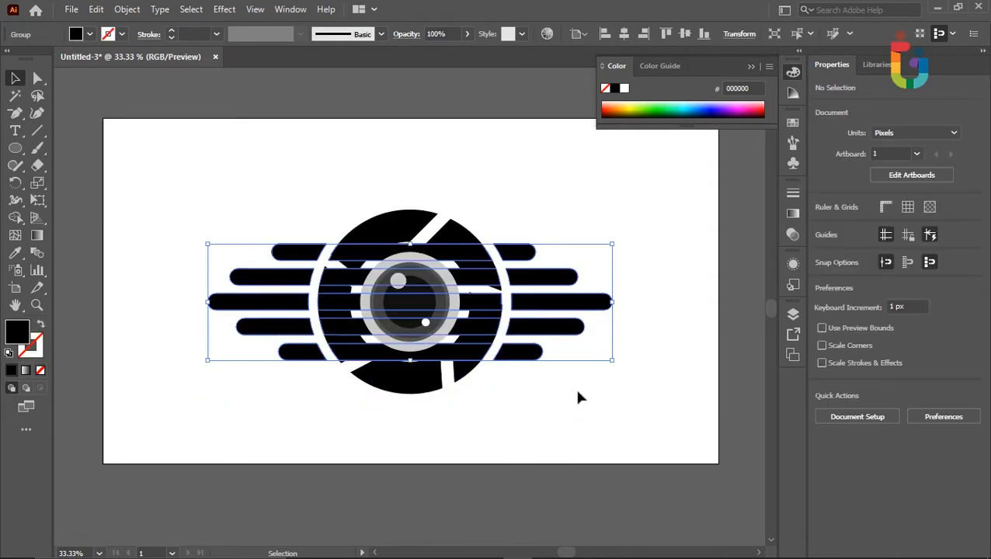
{"action": "right_click", "coordinate": [573, 325]}
{"action": "left_click", "coordinate": [614, 174]}
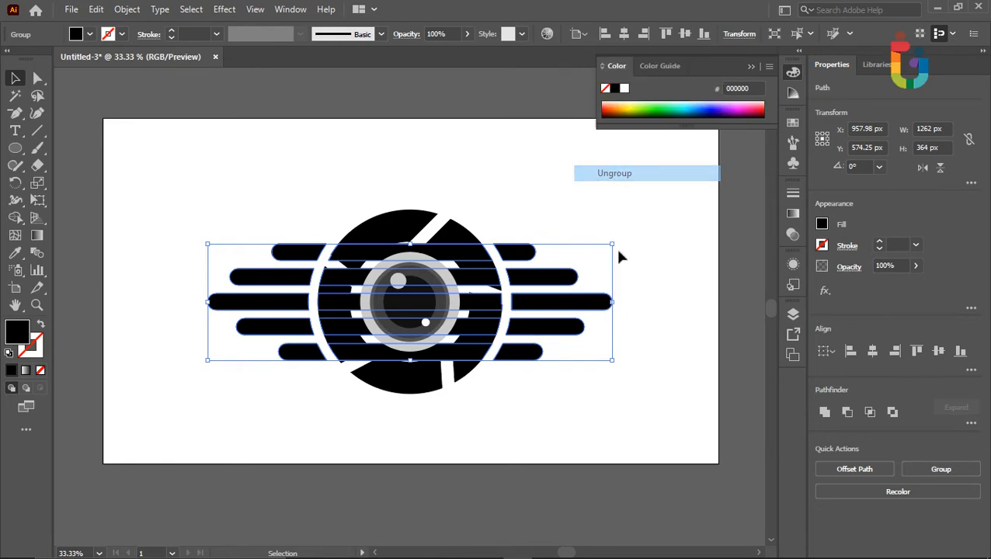
{"action": "left_click", "coordinate": [603, 409]}
Delete the five bar pieces that cross the inside of the segmented ring, keeping the bars outside it
{"action": "scroll", "coordinate": [414, 381], "scroll_direction": "left", "scroll_amount": 2}
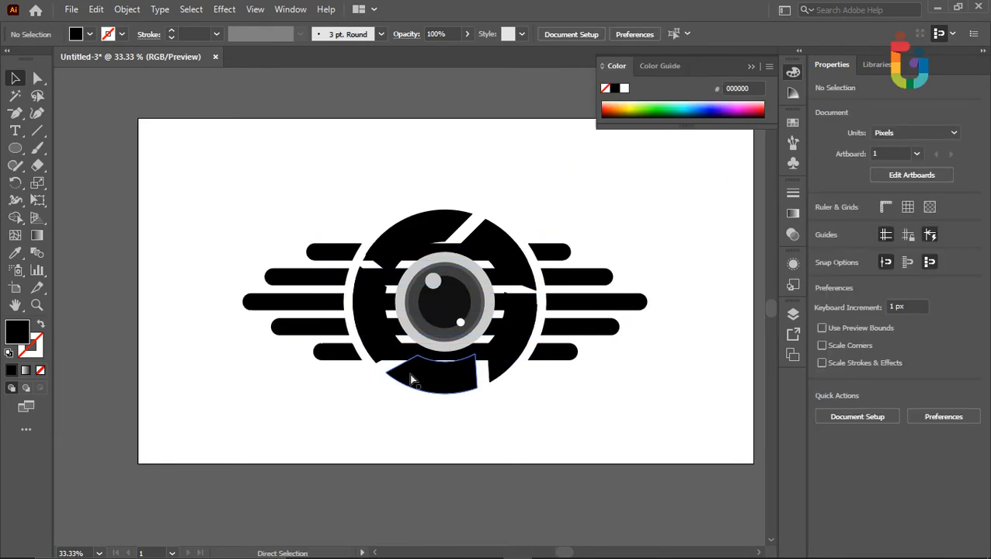
{"action": "scroll", "coordinate": [412, 379], "scroll_direction": "up", "scroll_amount": 2}
{"action": "left_click_drag", "start_coordinate": [449, 187], "coordinate": [552, 117]}
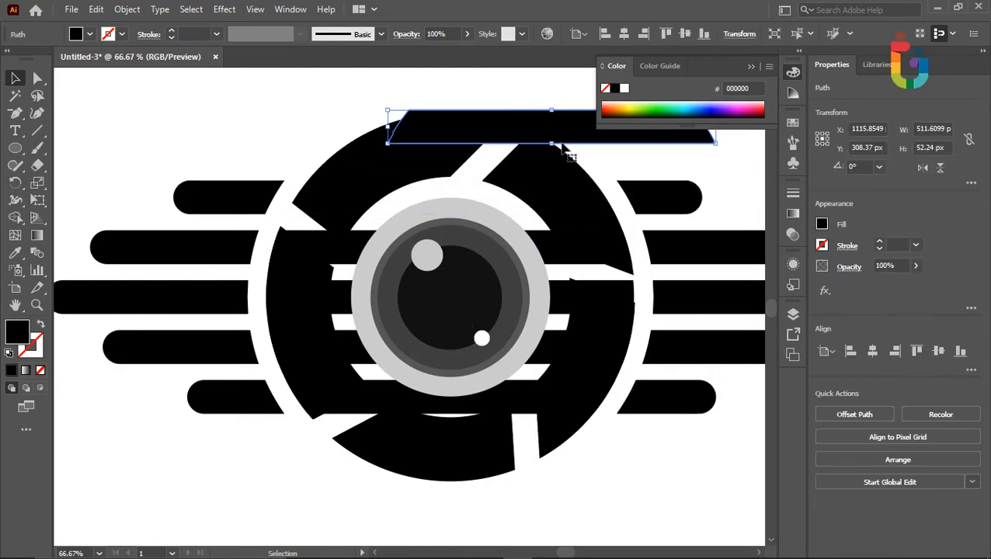
{"action": "key", "text": "ctrl+z"}
{"action": "left_click_drag", "start_coordinate": [555, 307], "coordinate": [555, 356]}
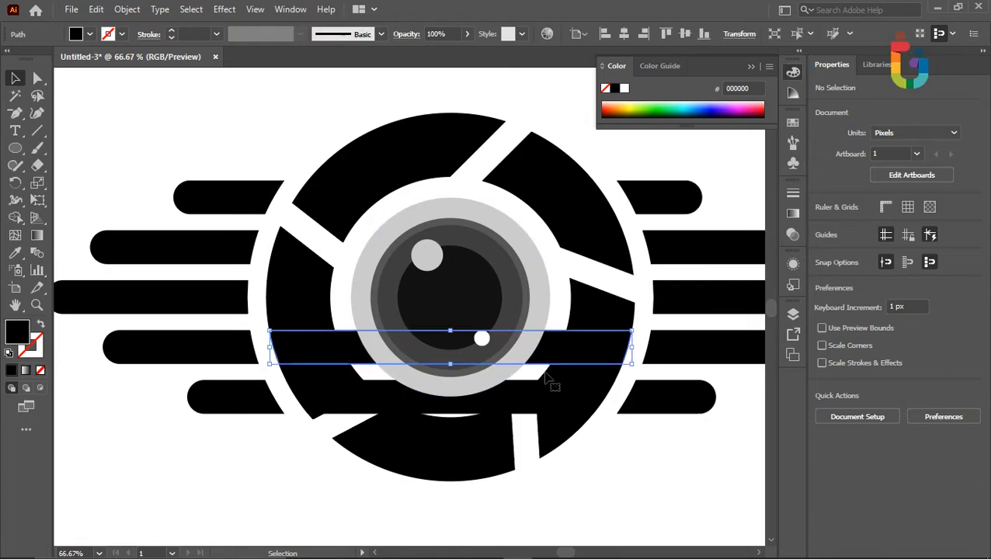
{"action": "key", "text": "ctrl+z"}
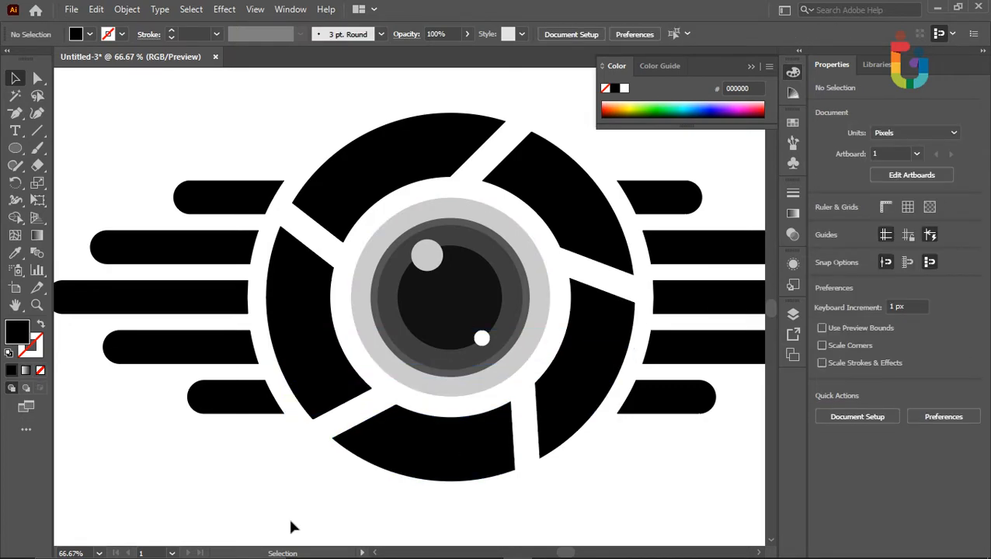
{"action": "key", "text": "ctrl+minus"}
{"action": "key", "text": "ctrl+minus"}
{"action": "key", "text": "ctrl+plus"}
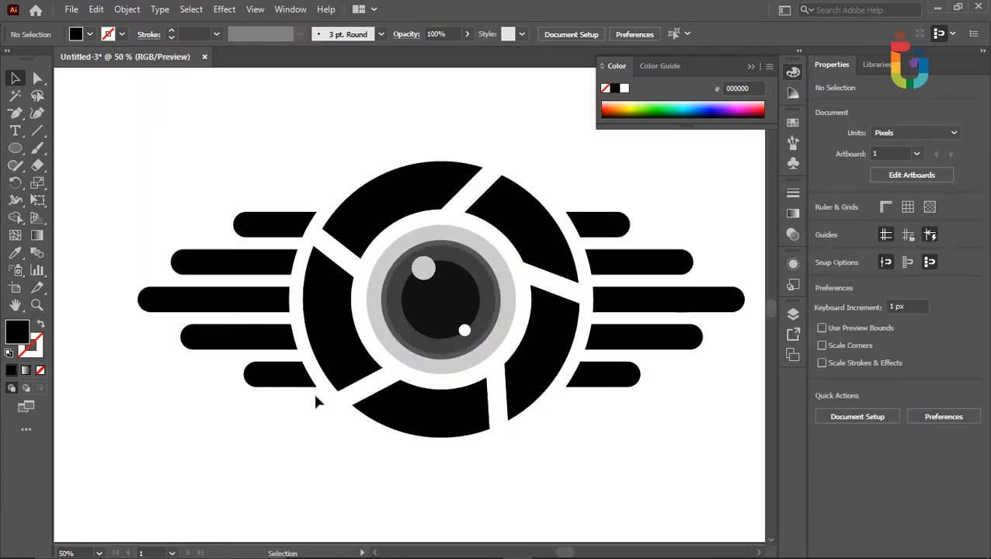
{"action": "left_click_drag", "start_coordinate": [240, 185], "coordinate": [744, 444]}
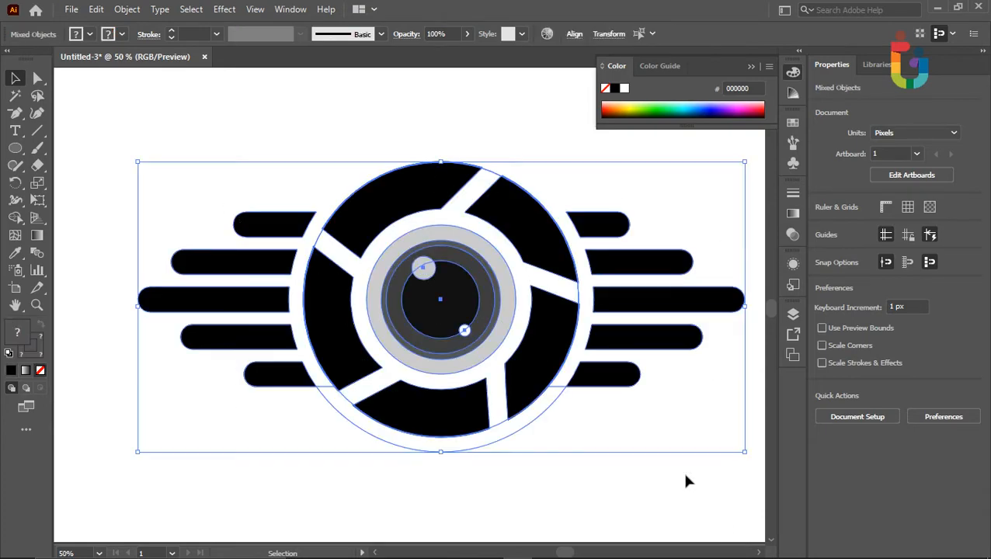
{"action": "left_click", "coordinate": [593, 521]}
Select the bars on both sides of the ring and fill them with the White, Black linear gradient
{"action": "left_click_drag", "start_coordinate": [682, 317], "coordinate": [609, 435]}
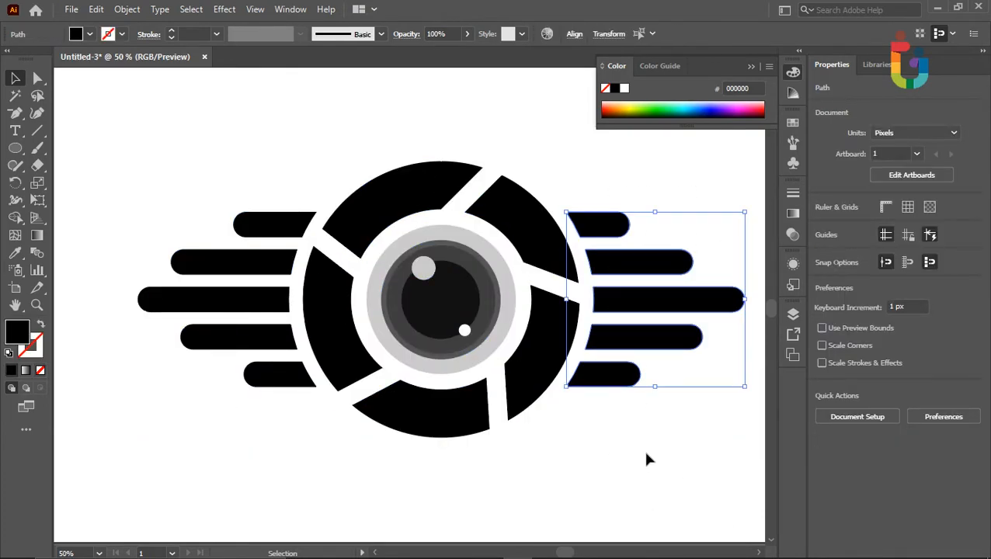
{"action": "left_click_drag", "start_coordinate": [120, 190], "coordinate": [256, 422]}
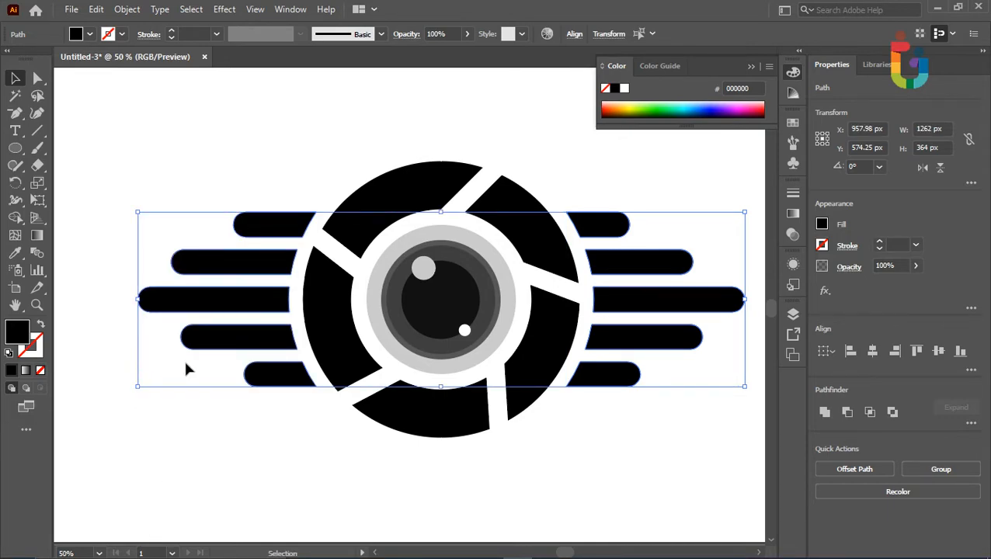
{"action": "left_click", "coordinate": [37, 236]}
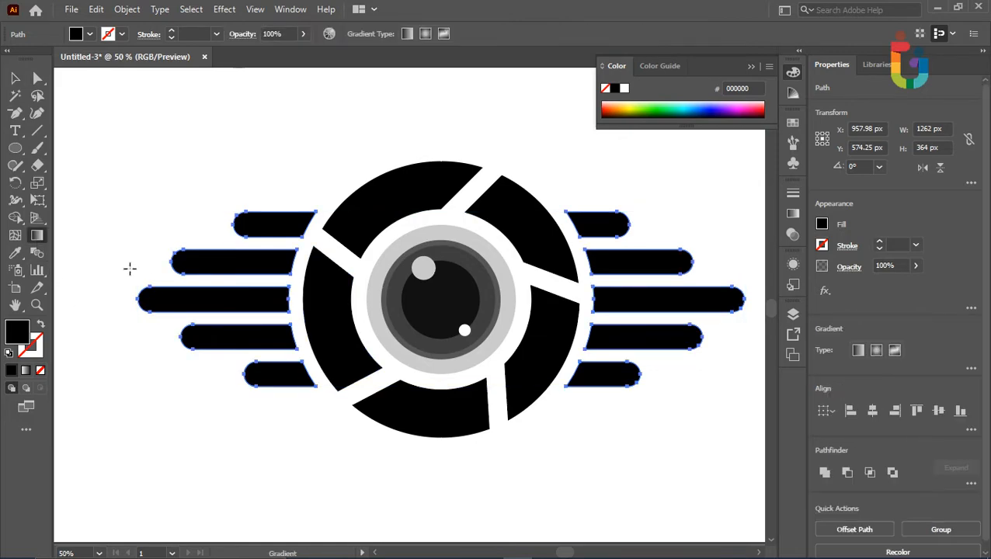
{"action": "left_click", "coordinate": [25, 370]}
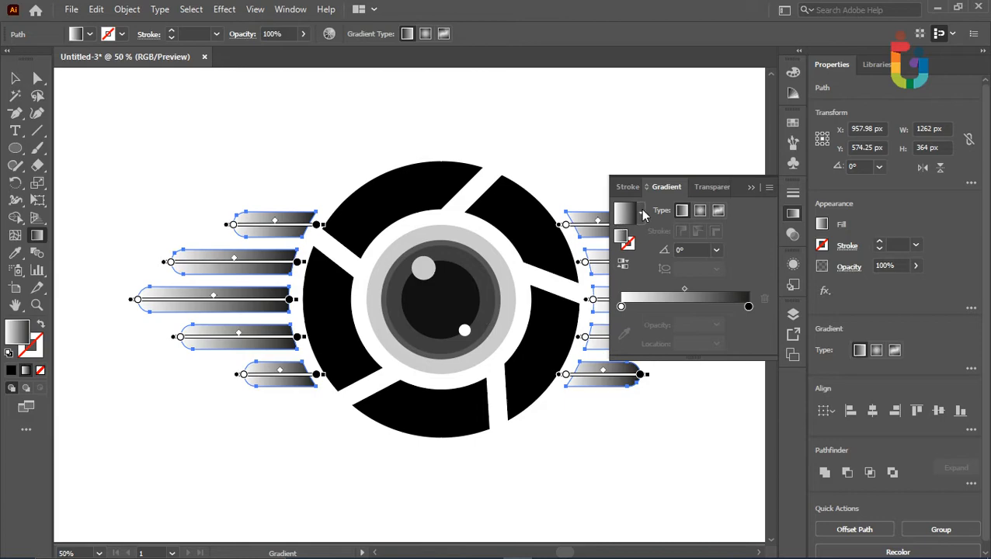
{"action": "left_click", "coordinate": [641, 213]}
{"action": "scroll", "coordinate": [582, 245], "scroll_direction": "up", "scroll_amount": 1}
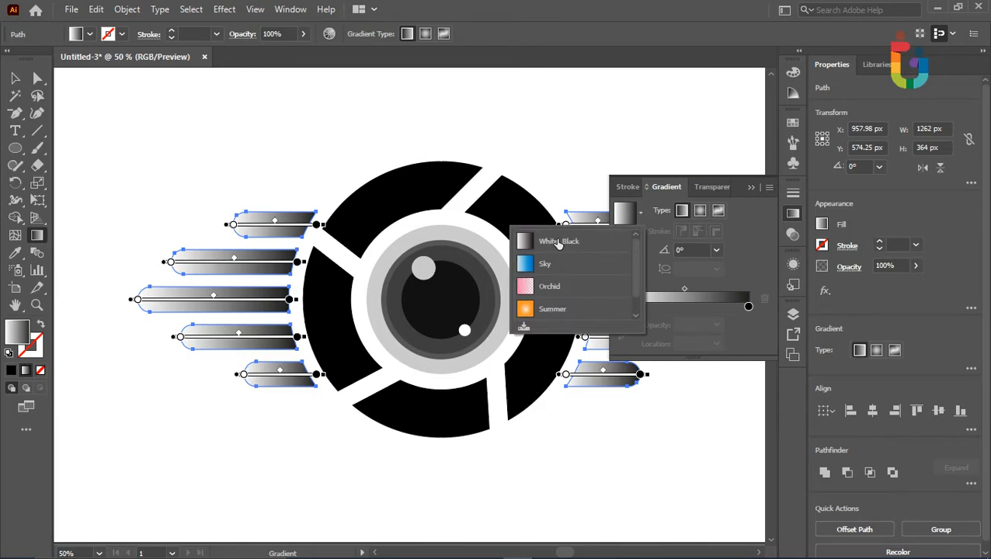
{"action": "left_click", "coordinate": [526, 242]}
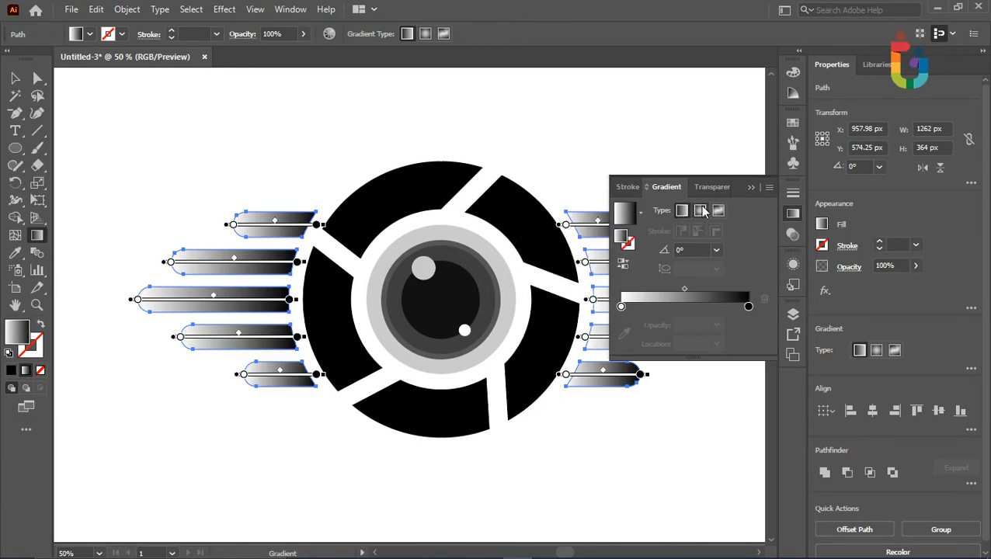
Try to set the white starting stop of the bars' gradient to yellow ffec15
{"action": "double_click", "coordinate": [621, 306]}
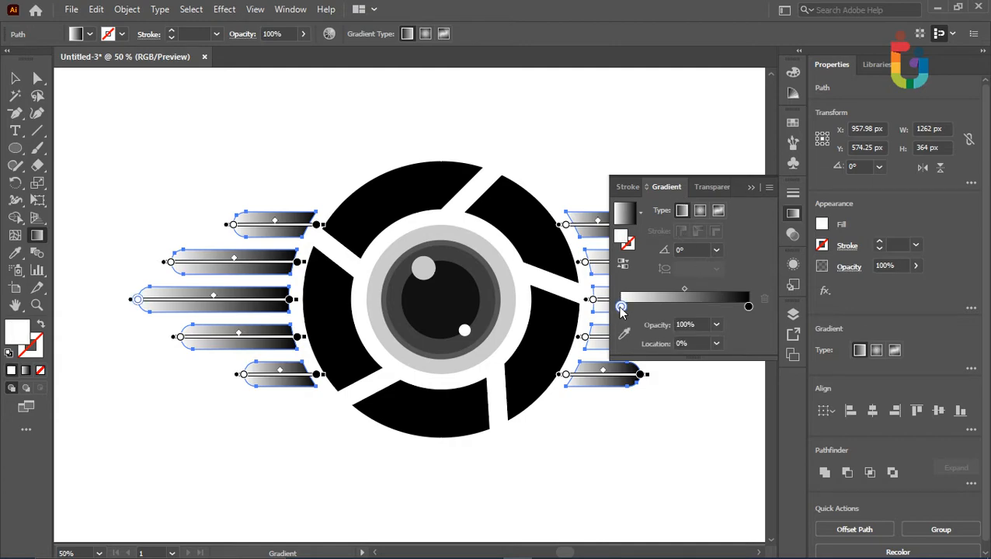
{"action": "left_click_drag", "start_coordinate": [605, 452], "coordinate": [614, 450]}
{"action": "left_click_drag", "start_coordinate": [612, 456], "coordinate": [604, 455]}
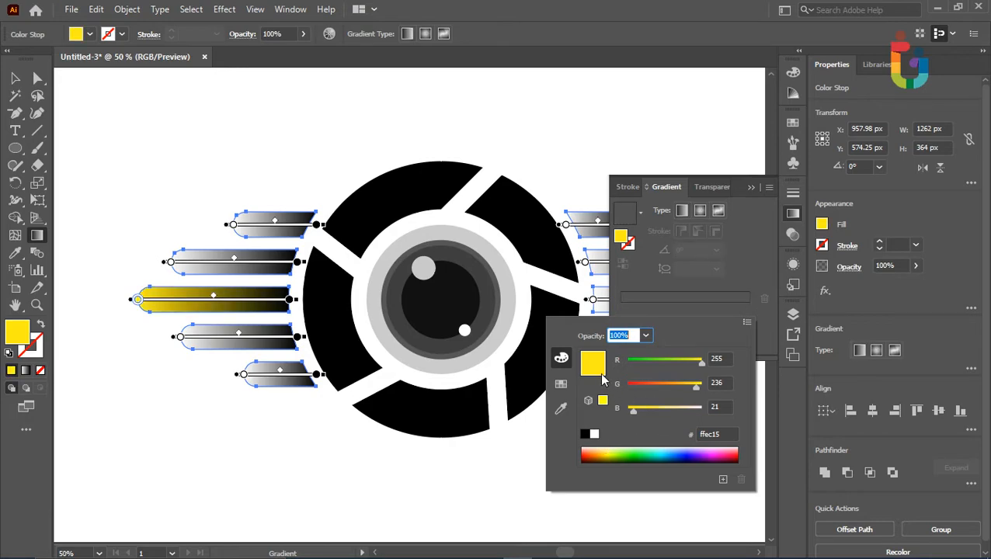
{"action": "left_click", "coordinate": [745, 183]}
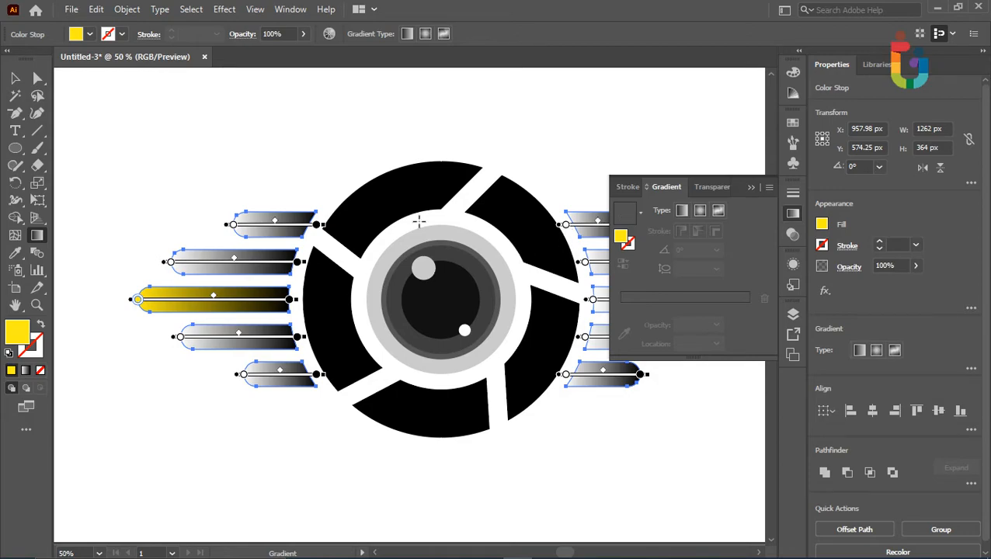
Try to stretch the gradient diagonally across all the bars, and undo it
{"action": "left_click_drag", "start_coordinate": [206, 190], "coordinate": [590, 397]}
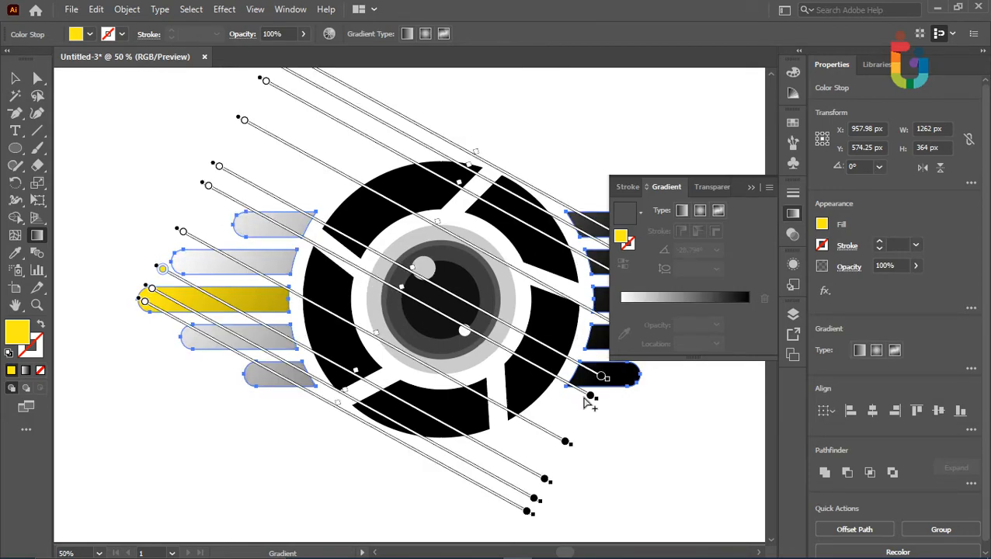
{"action": "key", "text": "ctrl+z"}
{"action": "key", "text": "ctrl+z"}
{"action": "key", "text": "ctrl+z"}
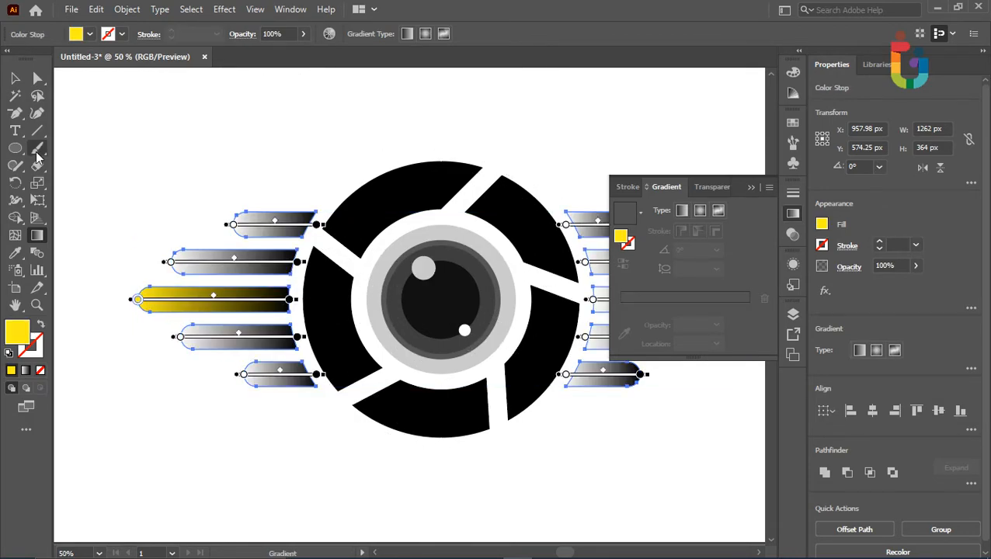
Reselect the bars on both sides of the ring and set their gradient's white starting stop to yellow-orange ffc42a
{"action": "left_click", "coordinate": [15, 78]}
{"action": "left_click_drag", "start_coordinate": [147, 181], "coordinate": [264, 429]}
{"action": "scroll", "coordinate": [204, 405], "scroll_direction": "right", "scroll_amount": 3}
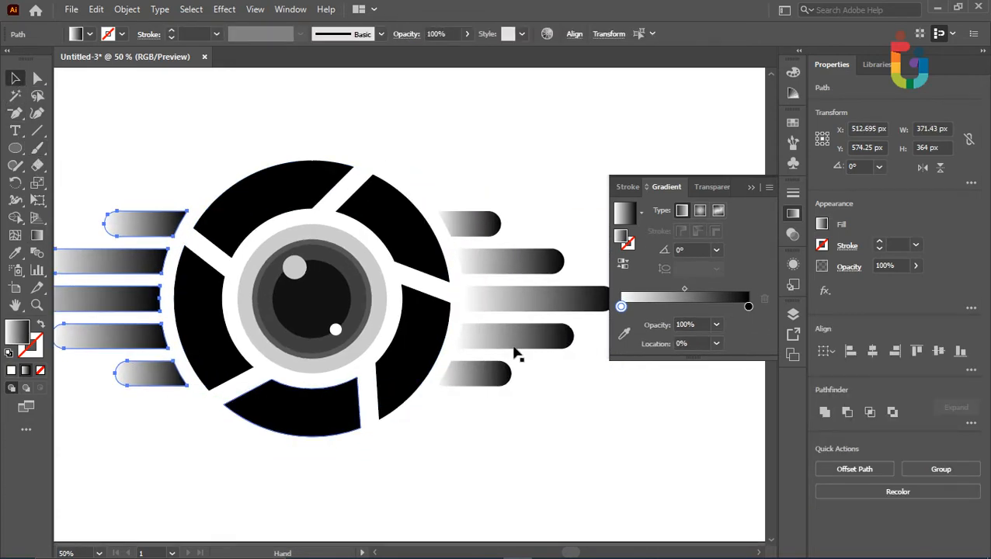
{"action": "left_click_drag", "start_coordinate": [566, 203], "coordinate": [501, 425]}
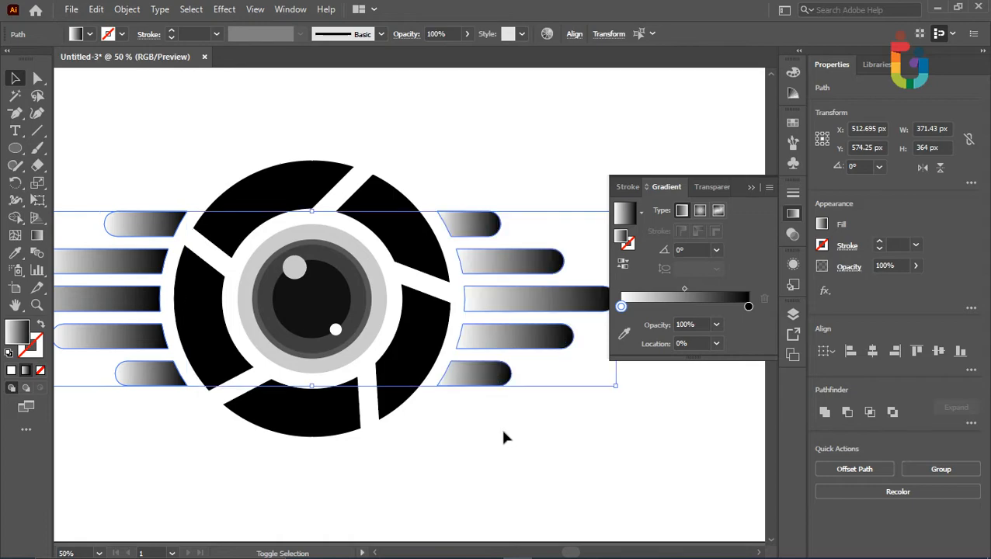
{"action": "left_click_drag", "start_coordinate": [433, 421], "coordinate": [522, 427]}
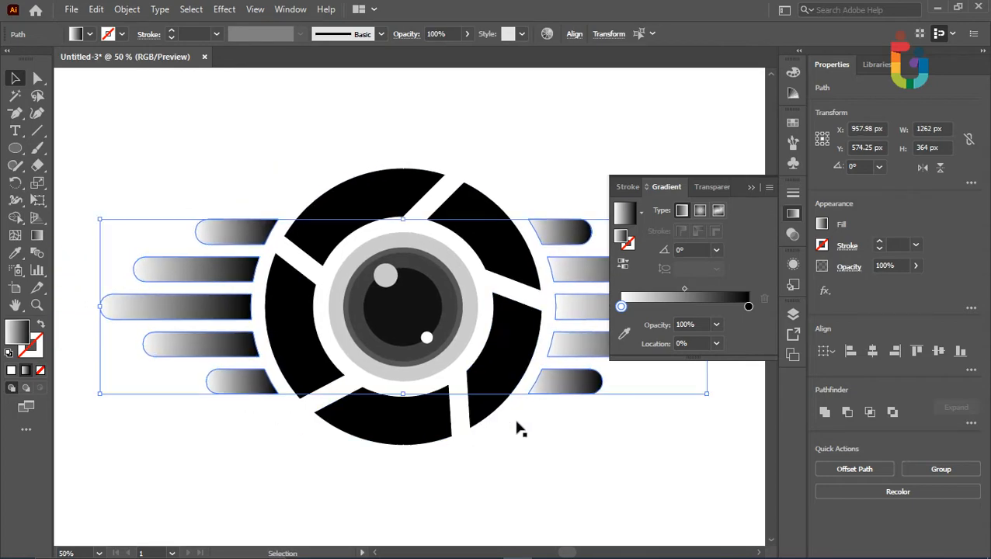
{"action": "double_click", "coordinate": [622, 307]}
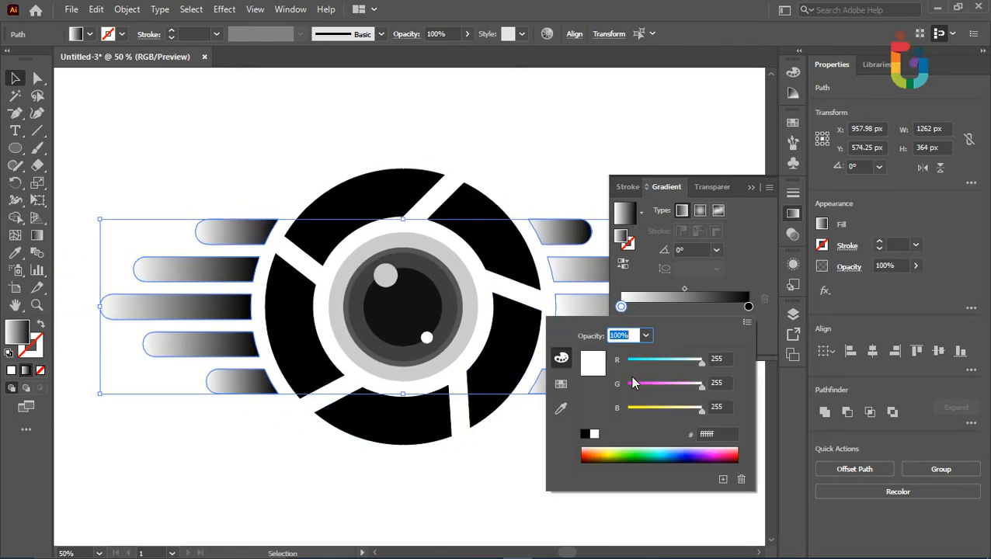
{"action": "left_click", "coordinate": [606, 453]}
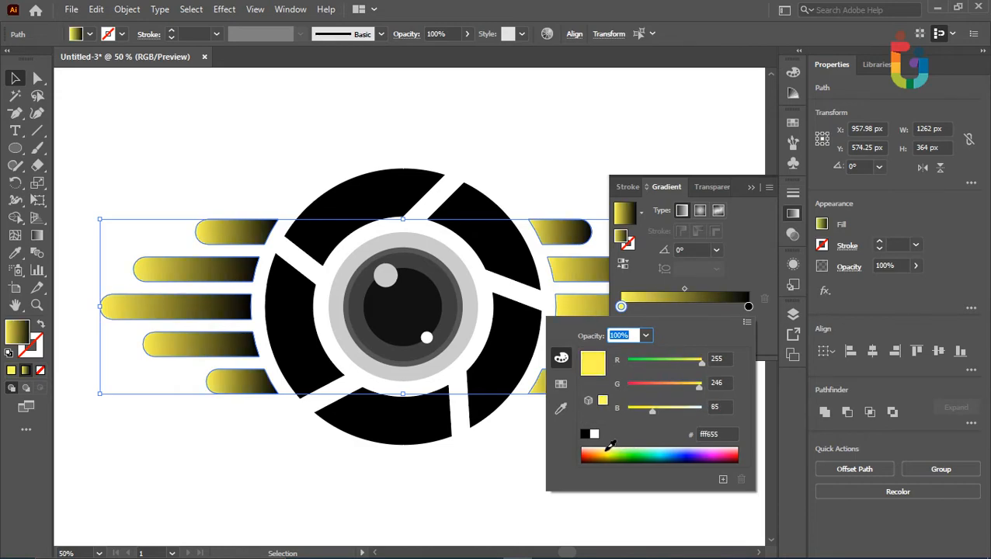
{"action": "left_click_drag", "start_coordinate": [611, 447], "coordinate": [611, 446]}
{"action": "left_click_drag", "start_coordinate": [616, 447], "coordinate": [604, 448]}
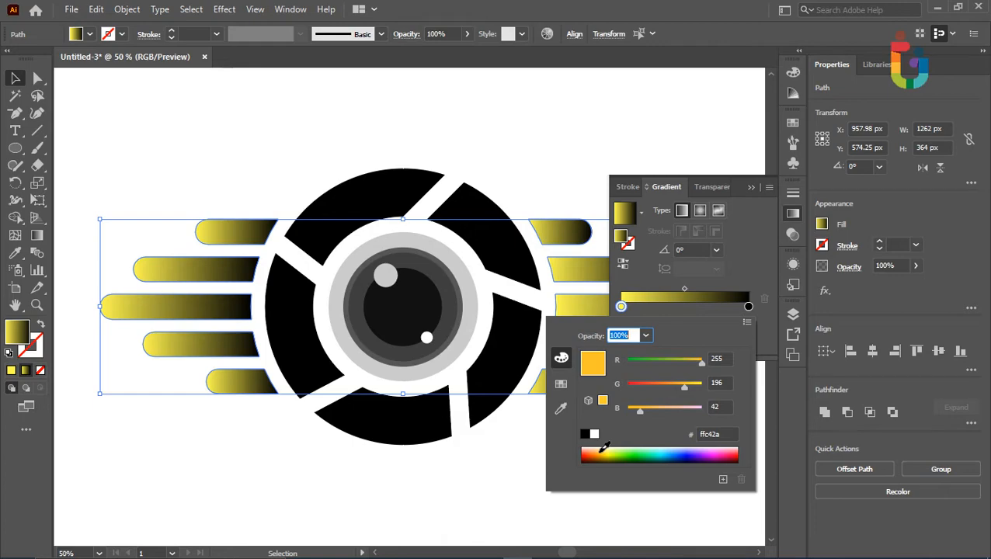
{"action": "left_click", "coordinate": [762, 317]}
Set the black end stop of the bars' gradient to orange ffab15, and deselect the bars
{"action": "double_click", "coordinate": [749, 306]}
{"action": "left_click_drag", "start_coordinate": [611, 446], "coordinate": [602, 449]}
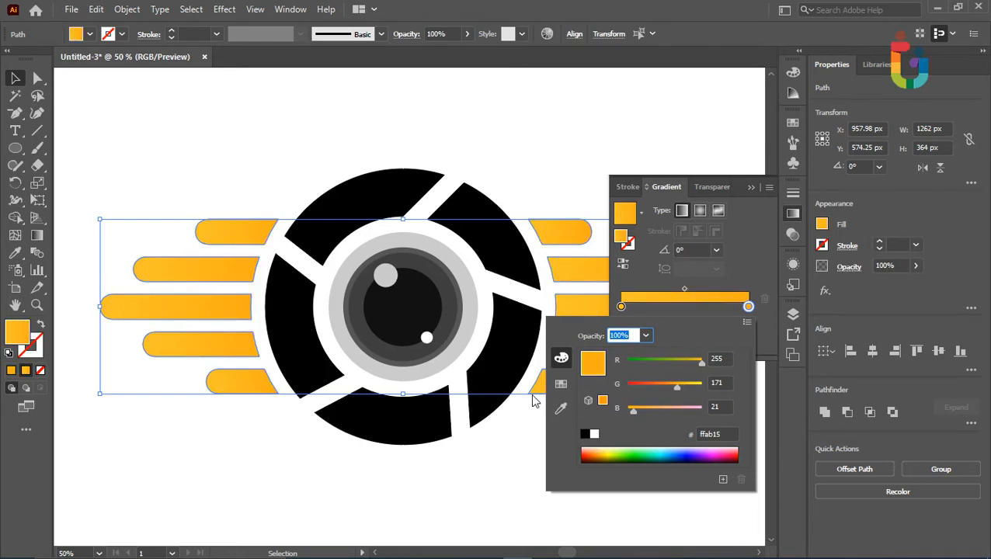
{"action": "key", "text": "Escape"}
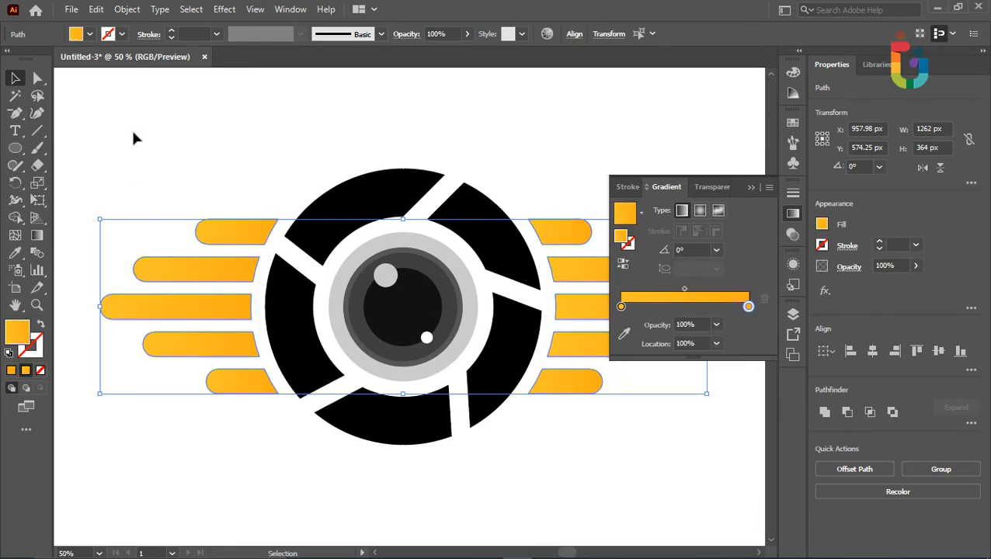
{"action": "left_click", "coordinate": [192, 148]}
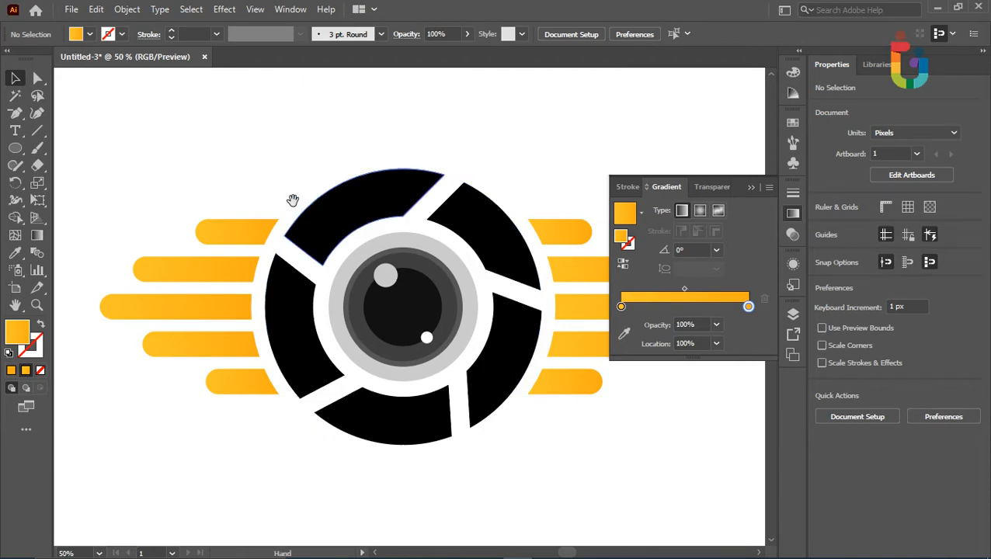
Ungroup the camera lens so the ring segments and inner circles are separate shapes
{"action": "left_click_drag", "start_coordinate": [293, 200], "coordinate": [225, 206]}
{"action": "left_click", "coordinate": [264, 215]}
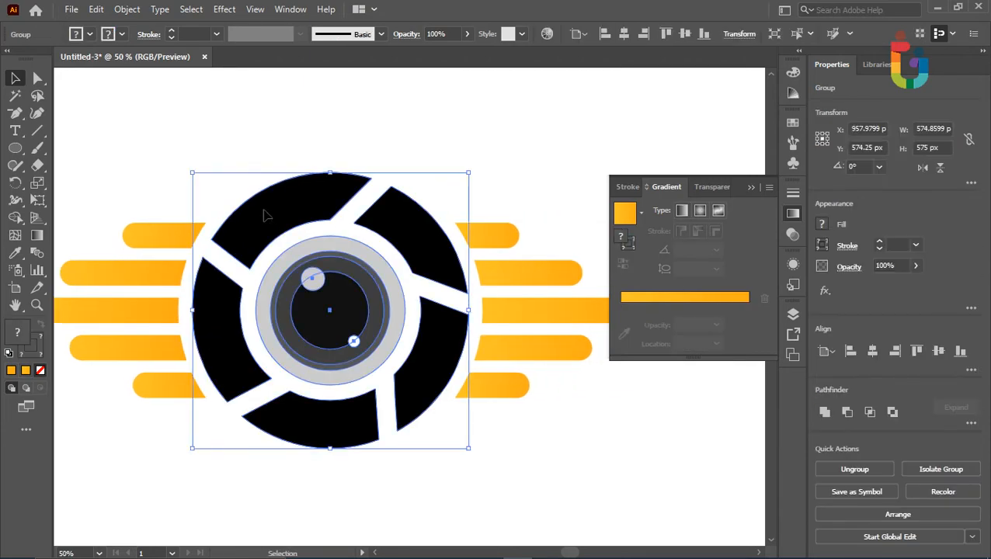
{"action": "right_click", "coordinate": [313, 206]}
{"action": "left_click", "coordinate": [375, 330]}
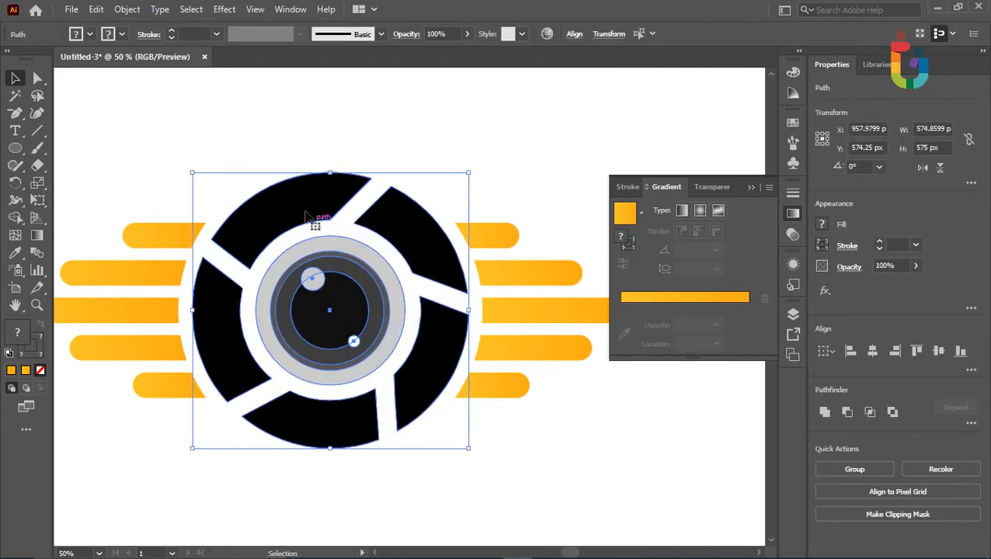
Try to fill the inner circles of the lens with the yellow-orange gradient, and undo it
{"action": "left_click", "coordinate": [229, 301], "text": "shift"}
{"action": "left_click", "coordinate": [308, 418], "text": "shift"}
{"action": "left_click", "coordinate": [429, 369], "text": "shift"}
{"action": "left_click", "coordinate": [429, 268], "text": "shift"}
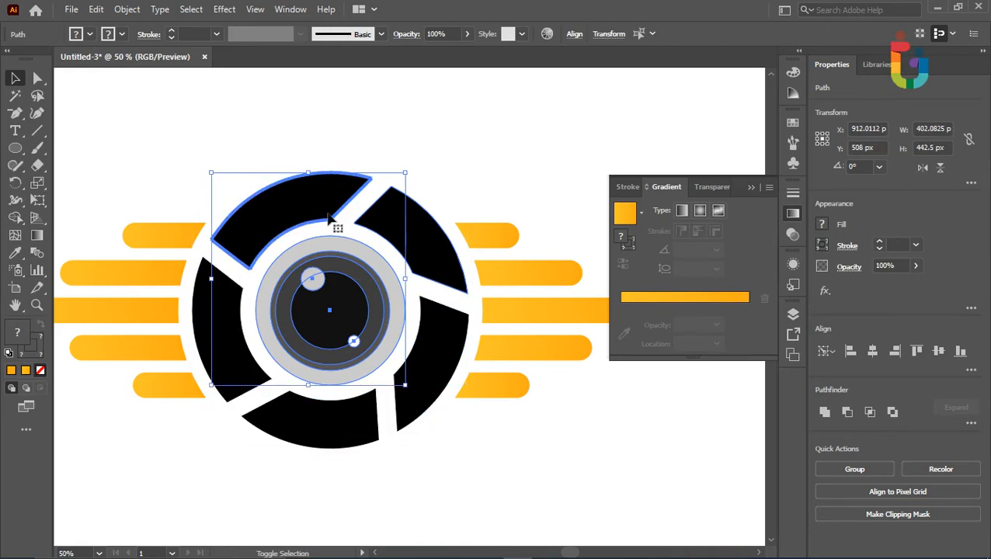
{"action": "left_click", "coordinate": [37, 235]}
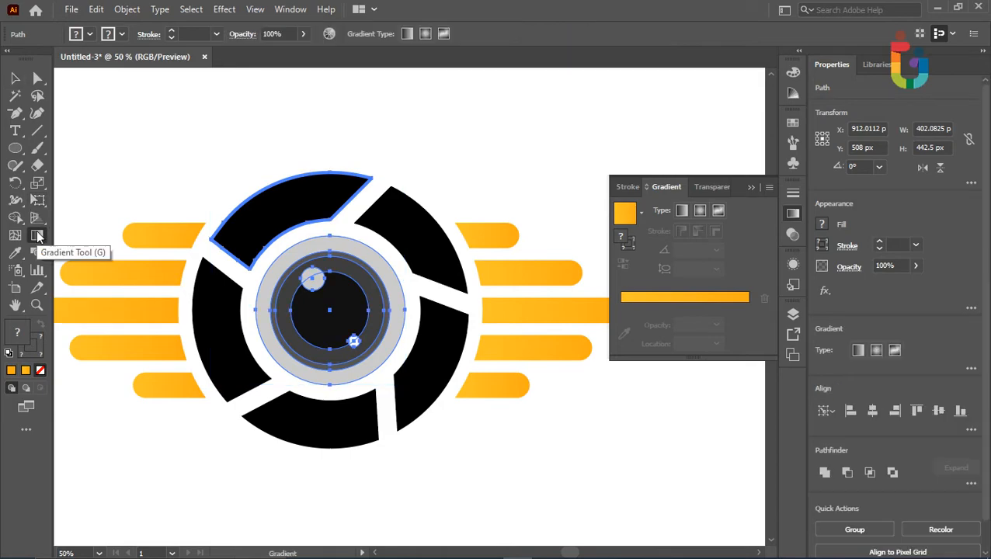
{"action": "left_click", "coordinate": [25, 372]}
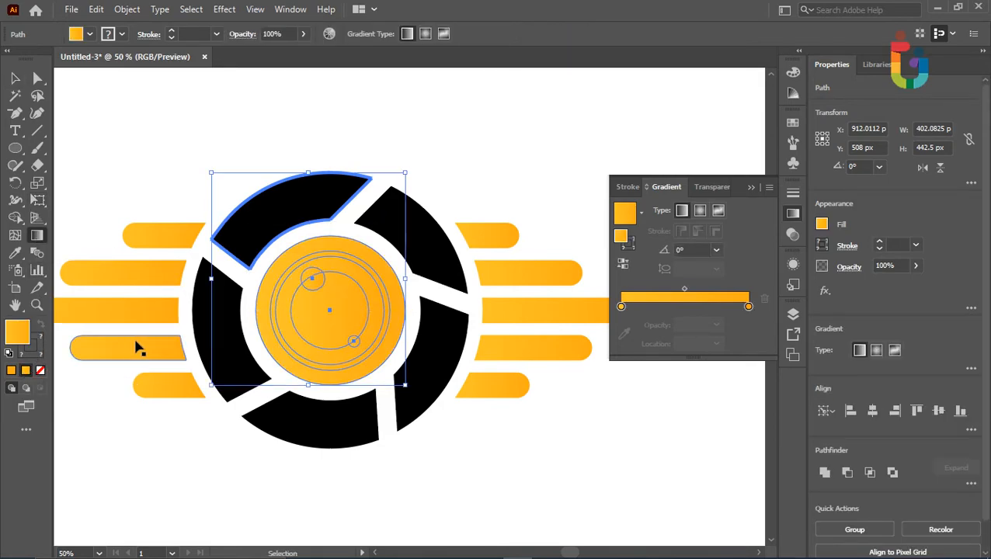
{"action": "key", "text": "ctrl+z"}
Select only the five ring segments and fill them with the yellow-orange gradient
{"action": "left_click", "coordinate": [14, 79]}
{"action": "left_click", "coordinate": [120, 98]}
{"action": "left_click", "coordinate": [307, 206]}
{"action": "left_click", "coordinate": [419, 226], "text": "shift"}
{"action": "left_click", "coordinate": [453, 336], "text": "shift"}
{"action": "left_click", "coordinate": [299, 411], "text": "shift"}
{"action": "left_click", "coordinate": [243, 380], "text": "shift"}
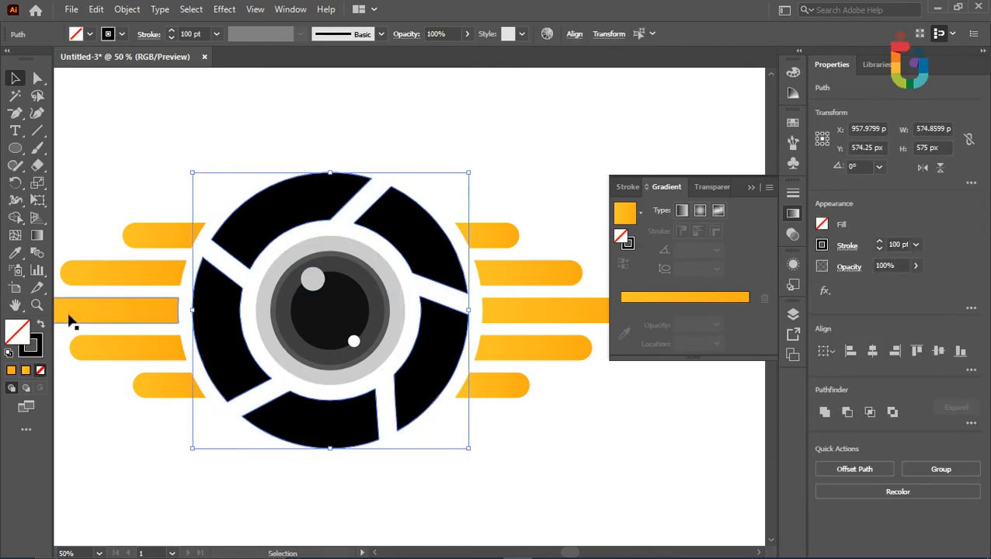
{"action": "left_click", "coordinate": [25, 371]}
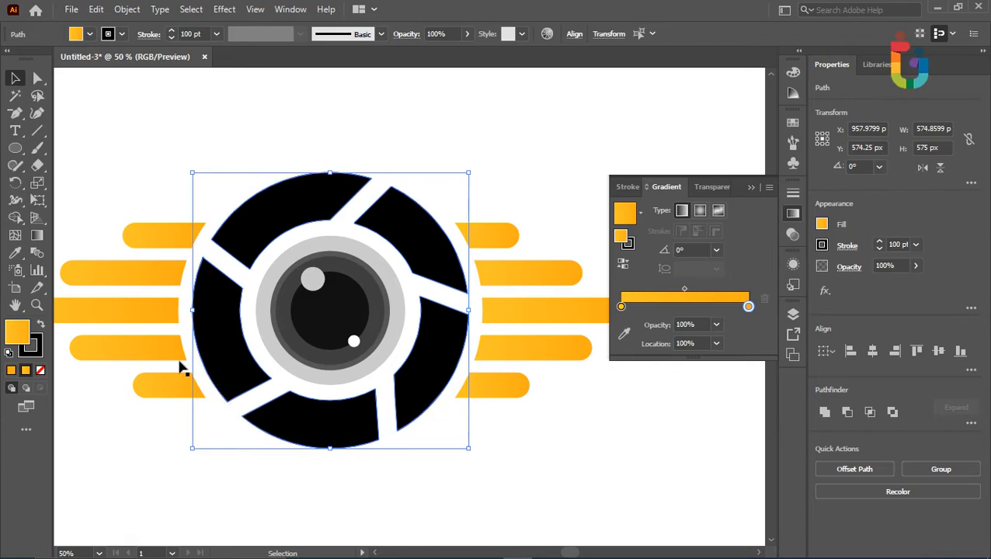
Remove the thick black stroke from the five ring segments
{"action": "left_click", "coordinate": [35, 359]}
{"action": "left_click", "coordinate": [121, 35]}
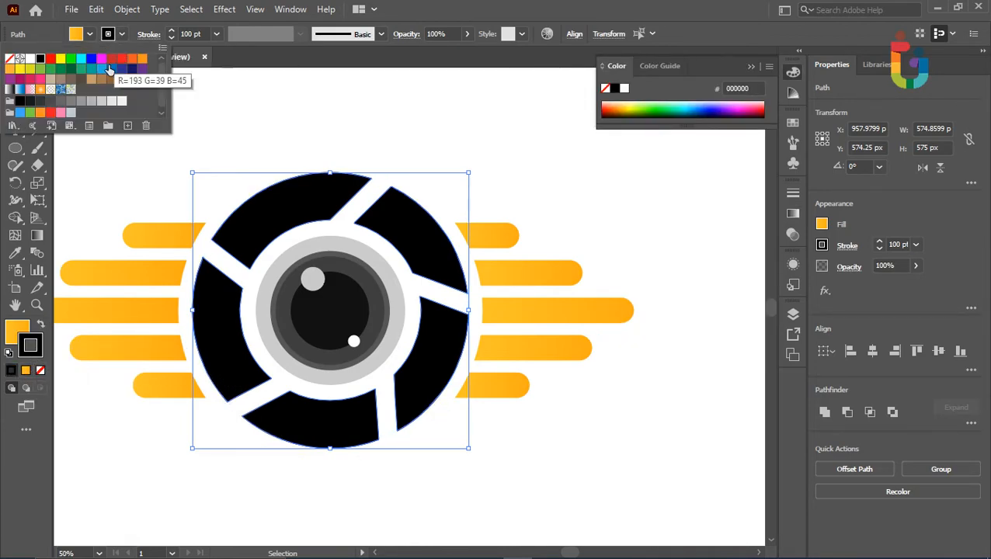
{"action": "left_click", "coordinate": [10, 59]}
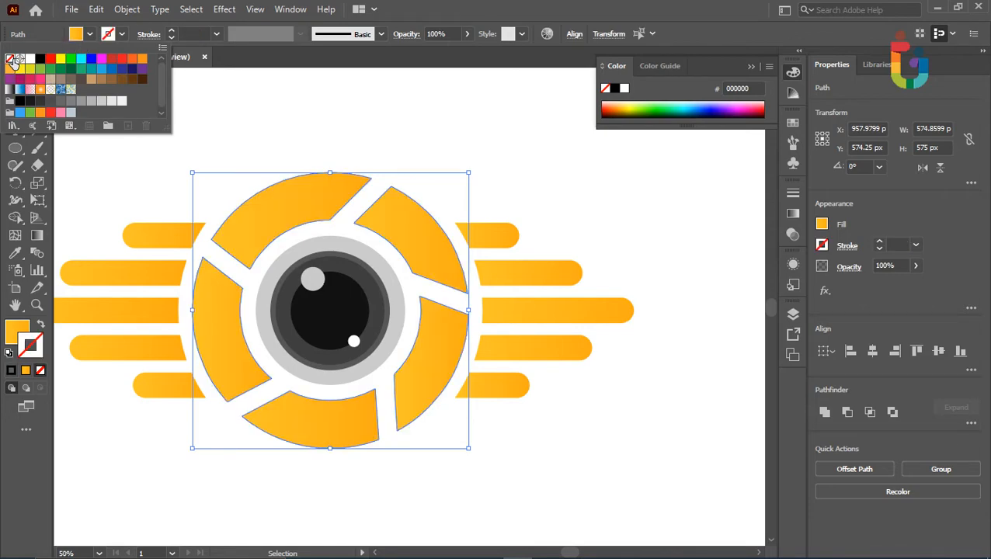
{"action": "left_click", "coordinate": [302, 60]}
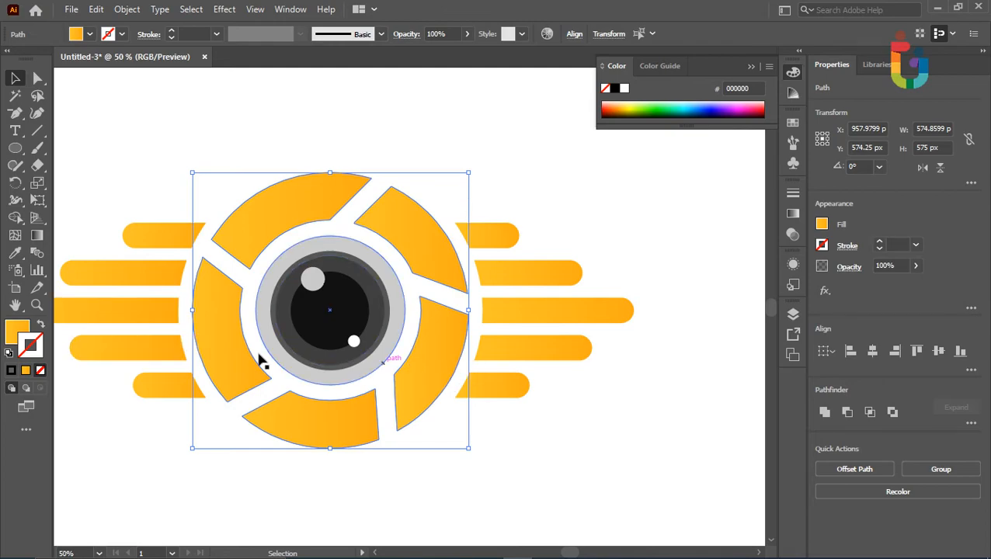
Apply the gradient to the ring segments' stroke and set its starting stop to deep orange ff6315
{"action": "left_click", "coordinate": [37, 236]}
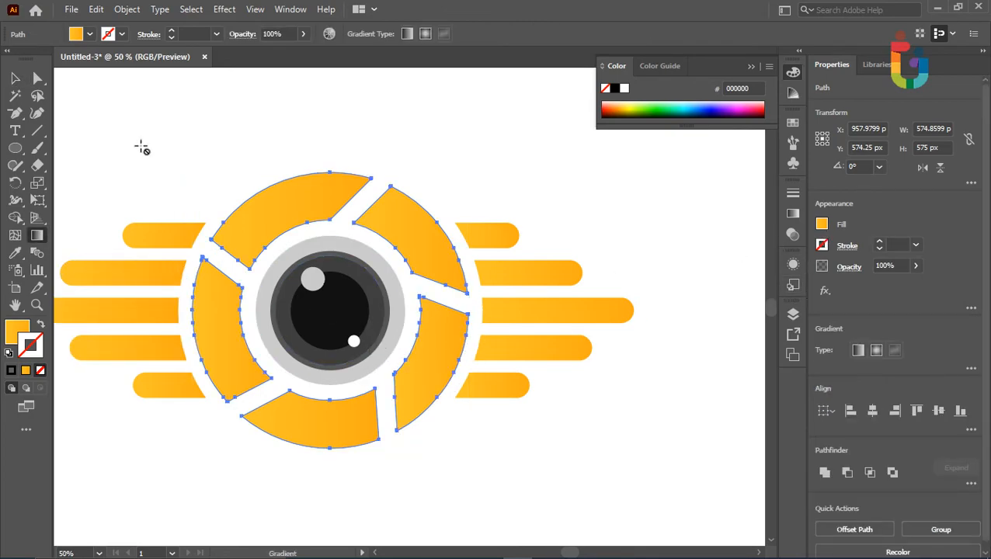
{"action": "left_click", "coordinate": [24, 374]}
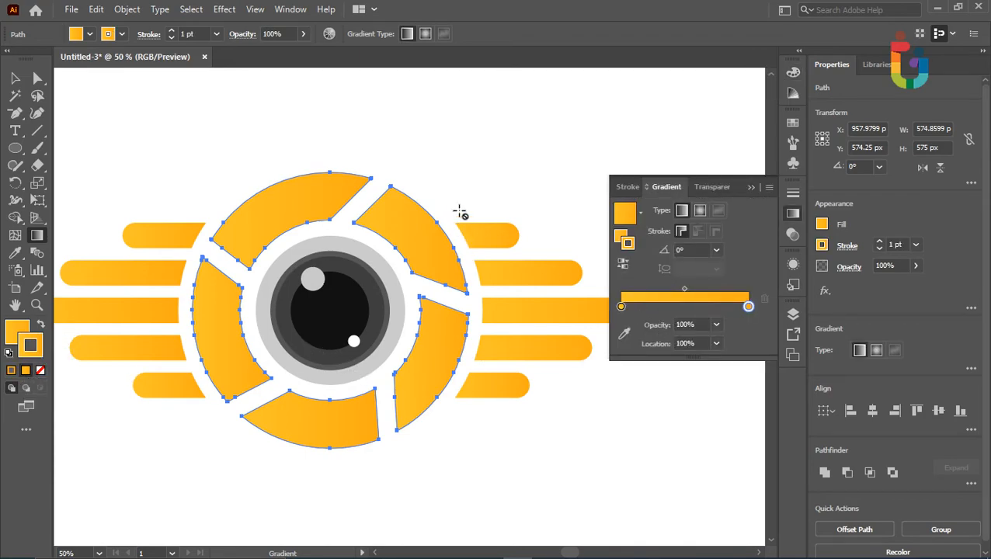
{"action": "double_click", "coordinate": [622, 307]}
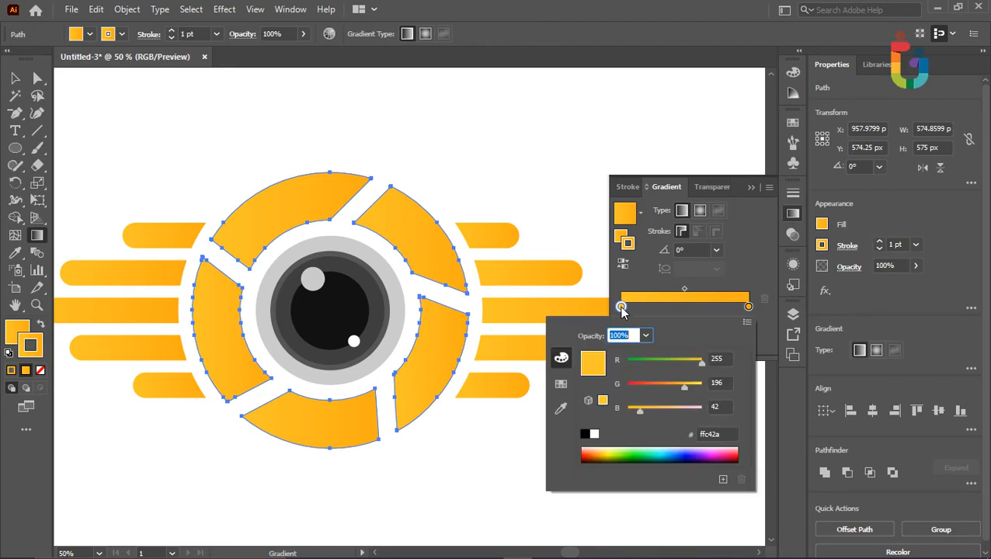
{"action": "left_click_drag", "start_coordinate": [619, 452], "coordinate": [593, 449]}
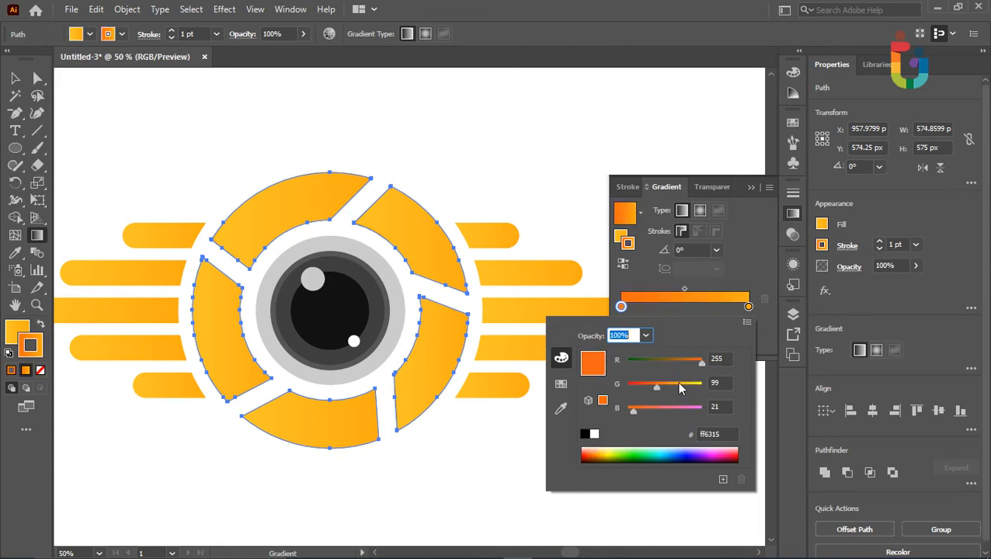
{"action": "left_click", "coordinate": [770, 283]}
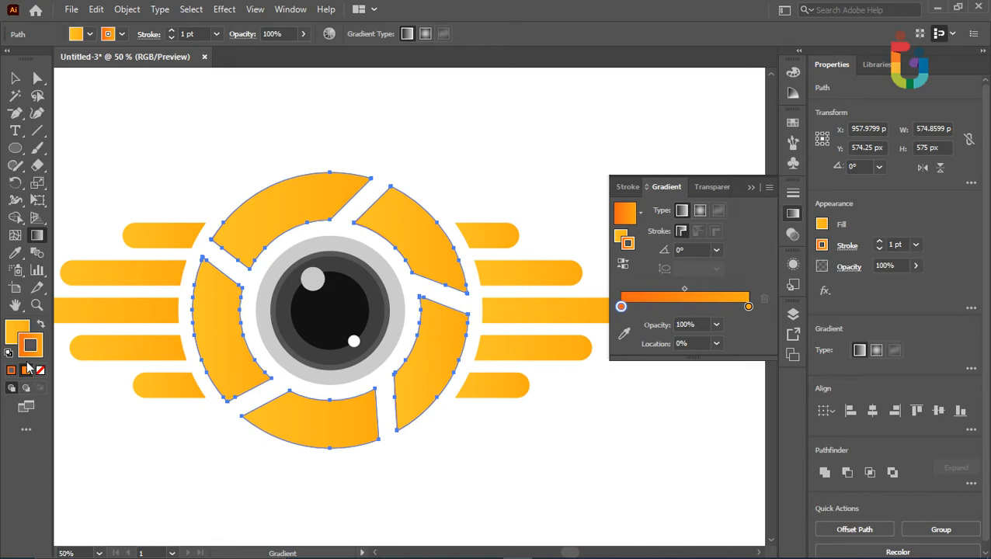
Swap the segments' fill and stroke so the deep orange gradient becomes the fill, remove the stroke, and deselect
{"action": "left_click", "coordinate": [41, 330]}
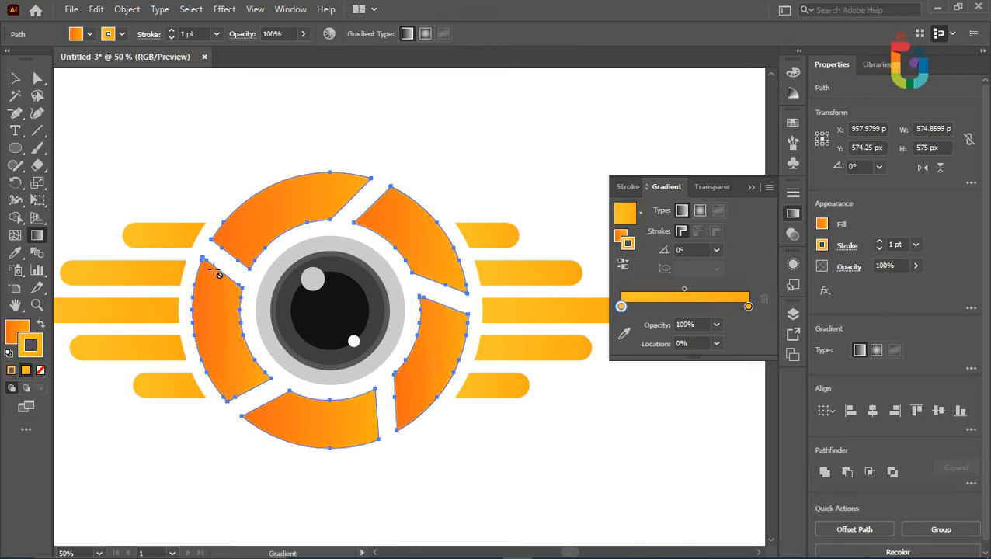
{"action": "left_click", "coordinate": [40, 372]}
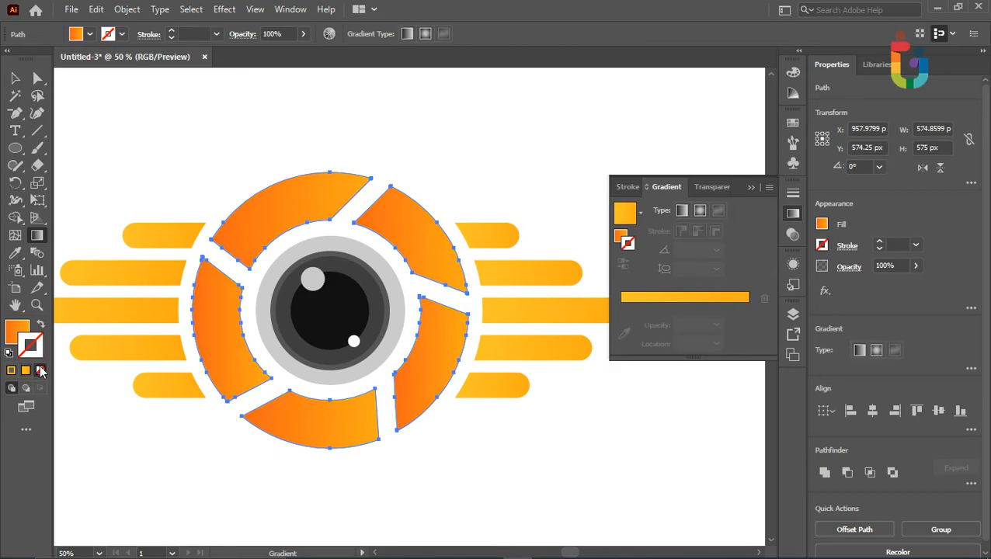
{"action": "left_click", "coordinate": [40, 327]}
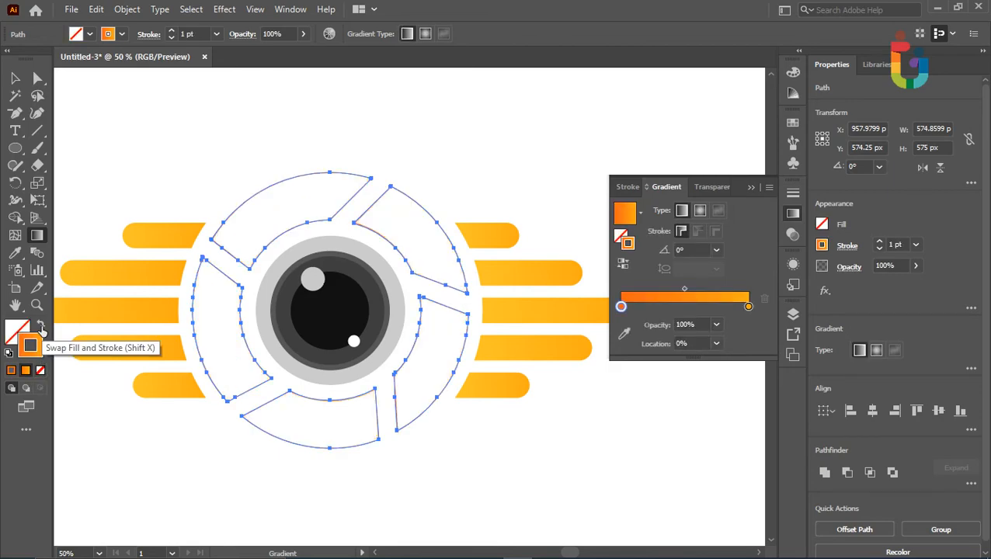
{"action": "left_click", "coordinate": [41, 327]}
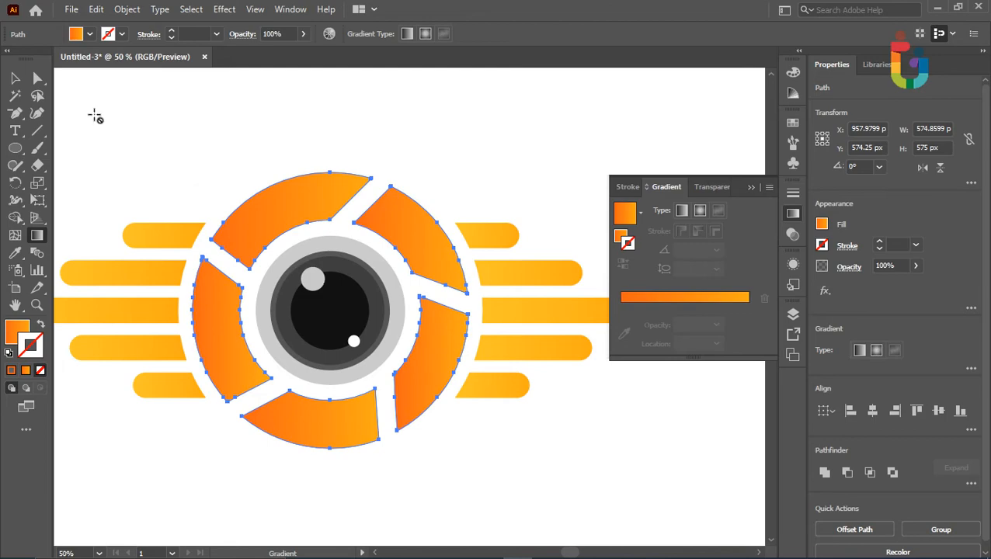
{"action": "left_click", "coordinate": [15, 78]}
{"action": "left_click", "coordinate": [140, 99]}
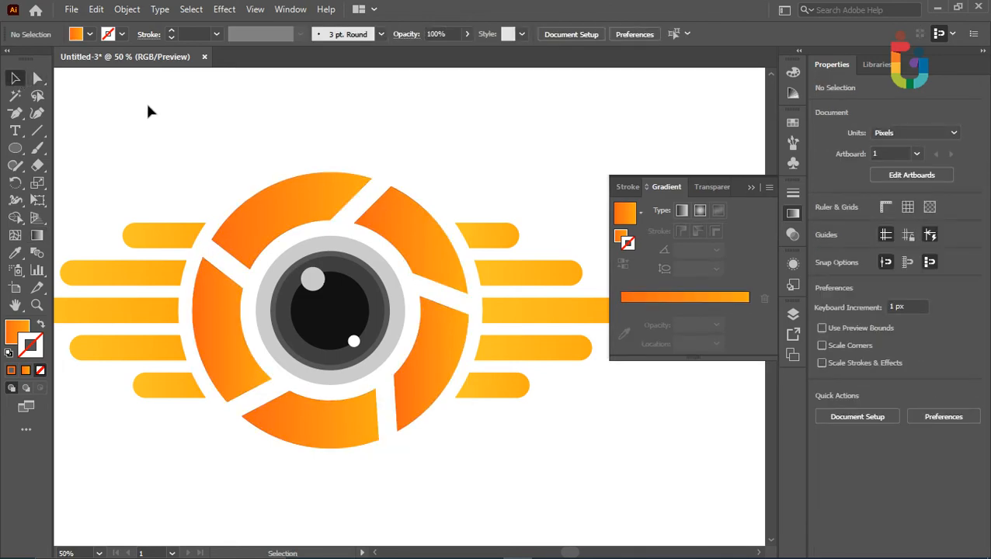
Group all parts of the logo and move it slightly up and left on the artboard
{"action": "key", "text": "ctrl+minus"}
{"action": "key", "text": "ctrl+equal"}
{"action": "key", "text": "ctrl+minus"}
{"action": "key", "text": "ctrl+minus"}
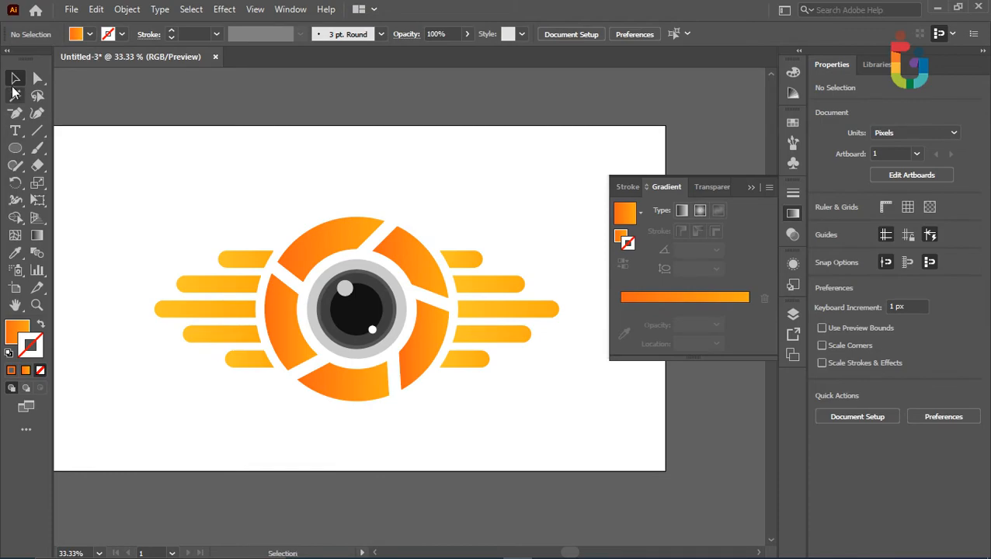
{"action": "left_click_drag", "start_coordinate": [320, 320], "coordinate": [524, 423]}
{"action": "right_click", "coordinate": [501, 314]}
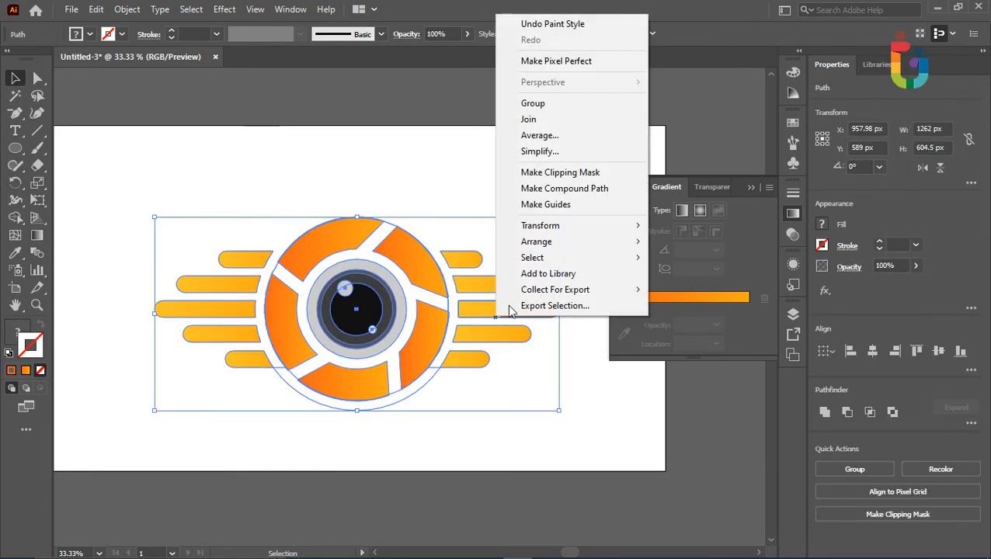
{"action": "left_click", "coordinate": [547, 114]}
{"action": "left_click", "coordinate": [317, 188]}
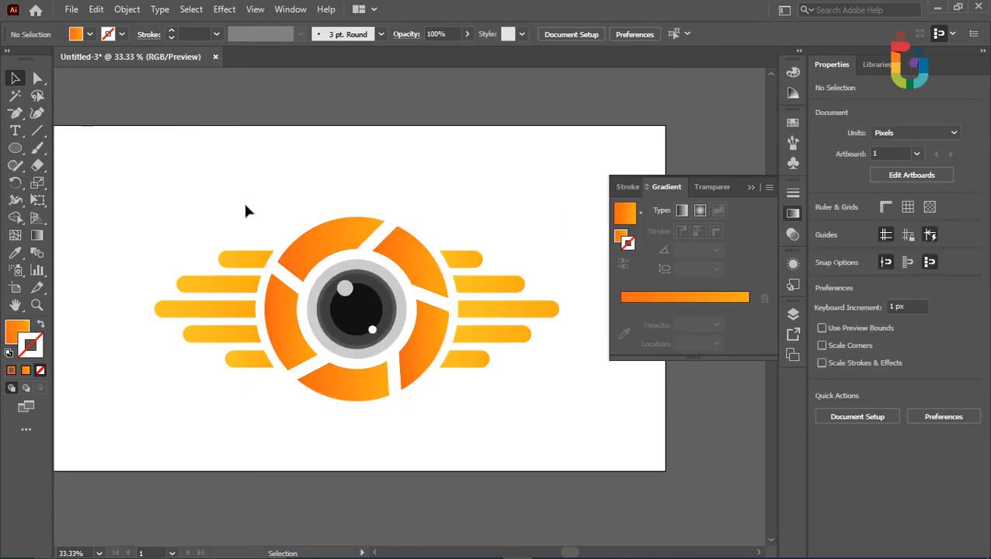
{"action": "left_click", "coordinate": [429, 358]}
{"action": "left_click_drag", "start_coordinate": [429, 356], "coordinate": [385, 339]}
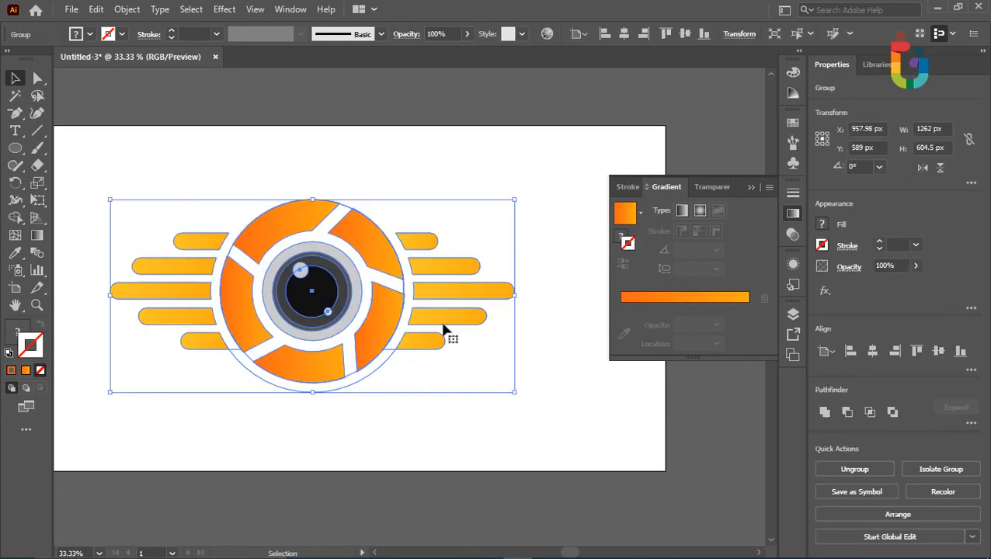
{"action": "left_click", "coordinate": [295, 411]}
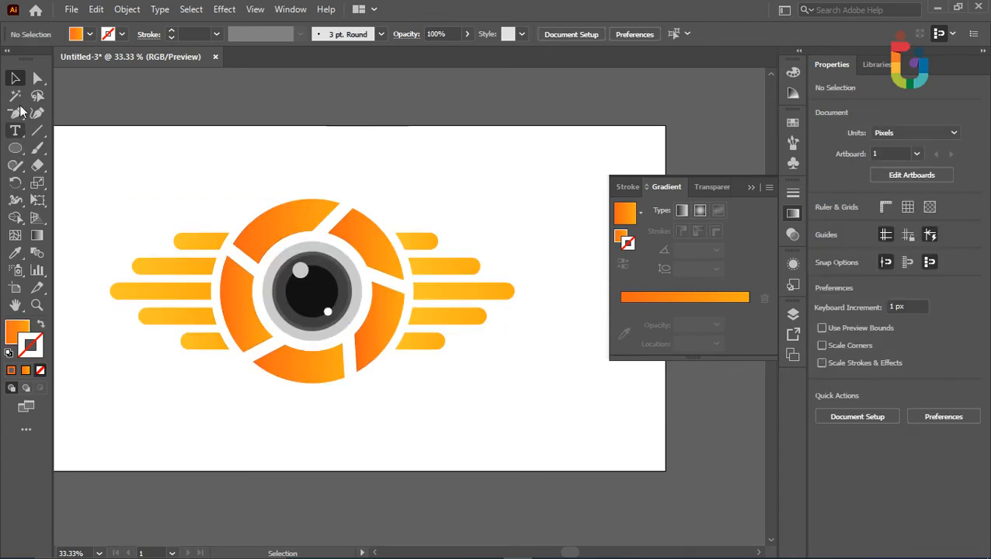
Ungroup the logo and delete the large white circle behind the ring
{"action": "left_click", "coordinate": [313, 279]}
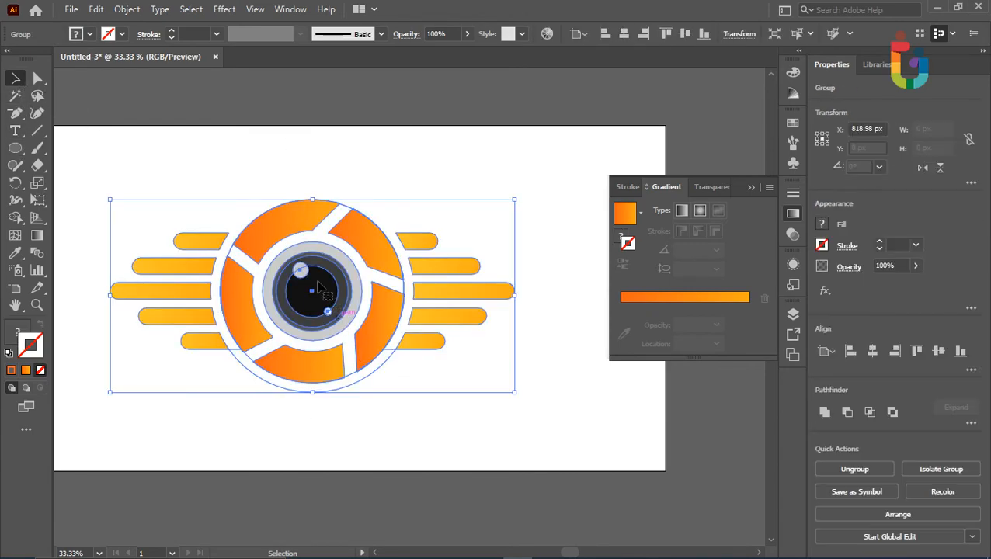
{"action": "right_click", "coordinate": [312, 278]}
{"action": "left_click", "coordinate": [359, 401]}
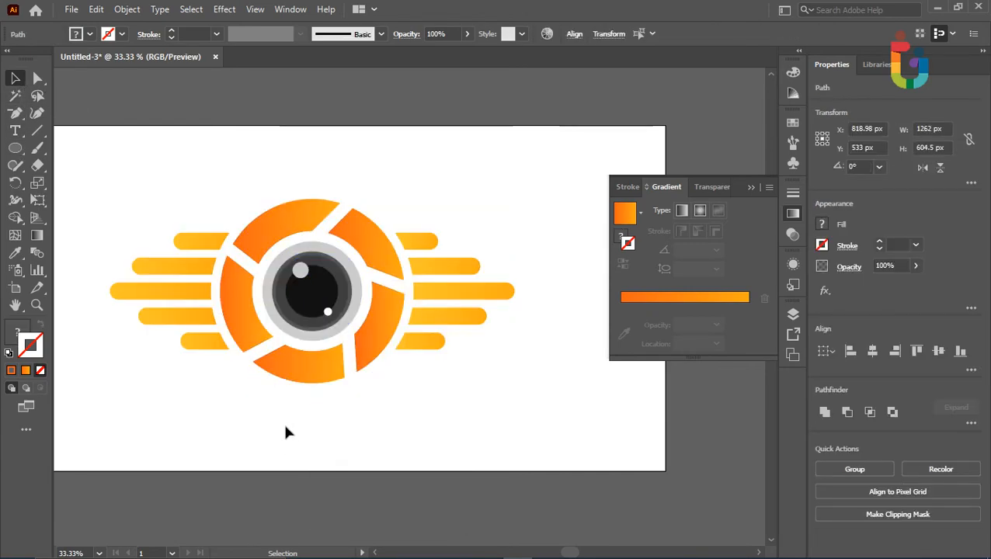
{"action": "left_click", "coordinate": [283, 420]}
{"action": "left_click", "coordinate": [280, 387]}
{"action": "left_click", "coordinate": [297, 400]}
{"action": "left_click", "coordinate": [250, 362]}
{"action": "left_click", "coordinate": [281, 405]}
Group all the remaining logo parts again, and deselect the group
{"action": "left_click_drag", "start_coordinate": [141, 192], "coordinate": [480, 391]}
{"action": "right_click", "coordinate": [481, 390]}
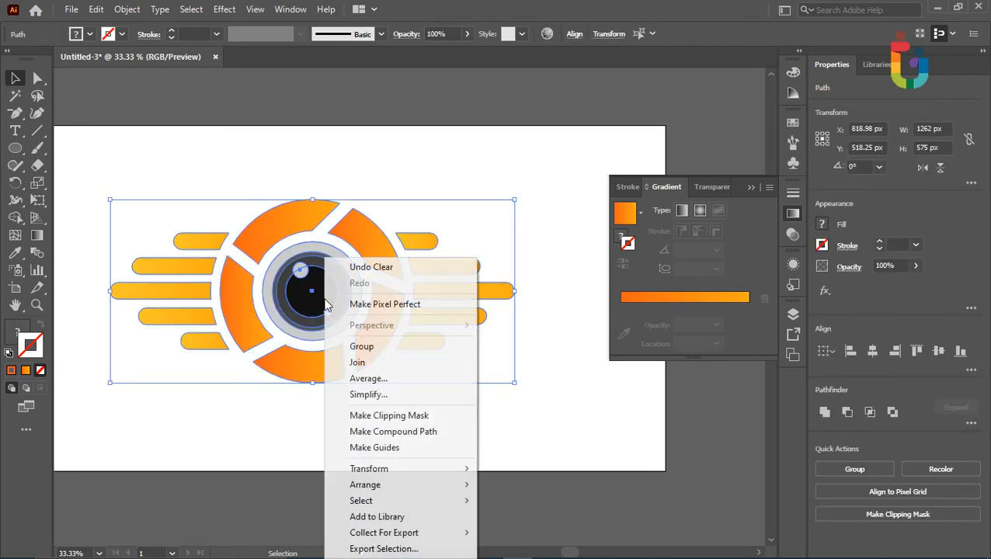
{"action": "left_click", "coordinate": [367, 347]}
{"action": "left_click", "coordinate": [399, 398]}
Scale the logo group down proportionally to about 598 by 272 px and move it slightly up and right
{"action": "left_click", "coordinate": [509, 294]}
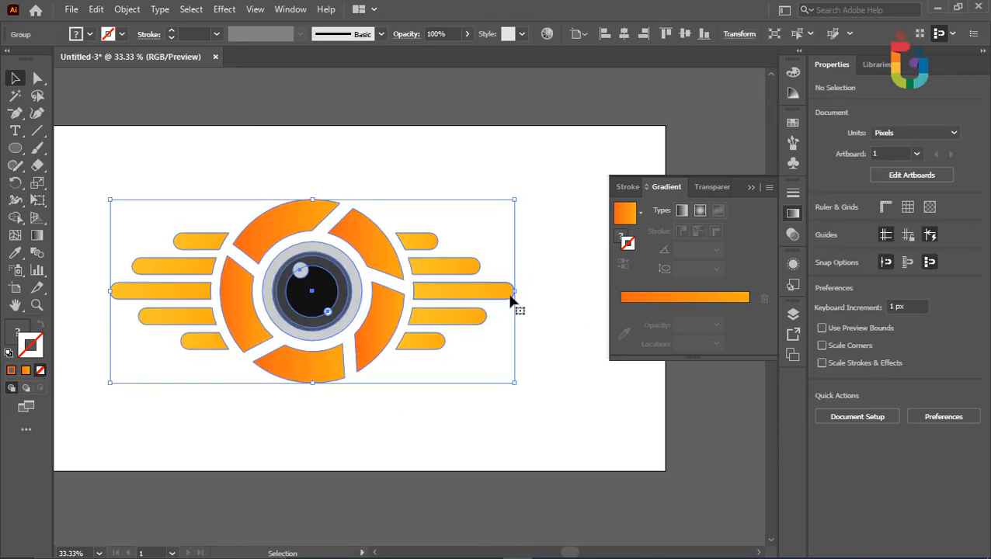
{"action": "left_click_drag", "start_coordinate": [513, 298], "coordinate": [403, 291]}
{"action": "left_click_drag", "start_coordinate": [299, 283], "coordinate": [345, 268]}
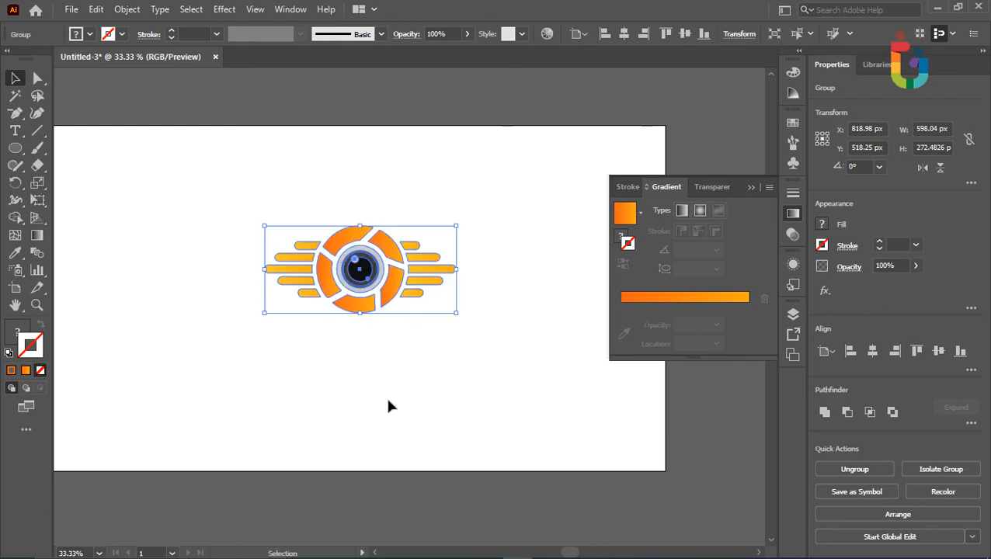
{"action": "left_click", "coordinate": [210, 338]}
{"action": "left_click", "coordinate": [15, 130]}
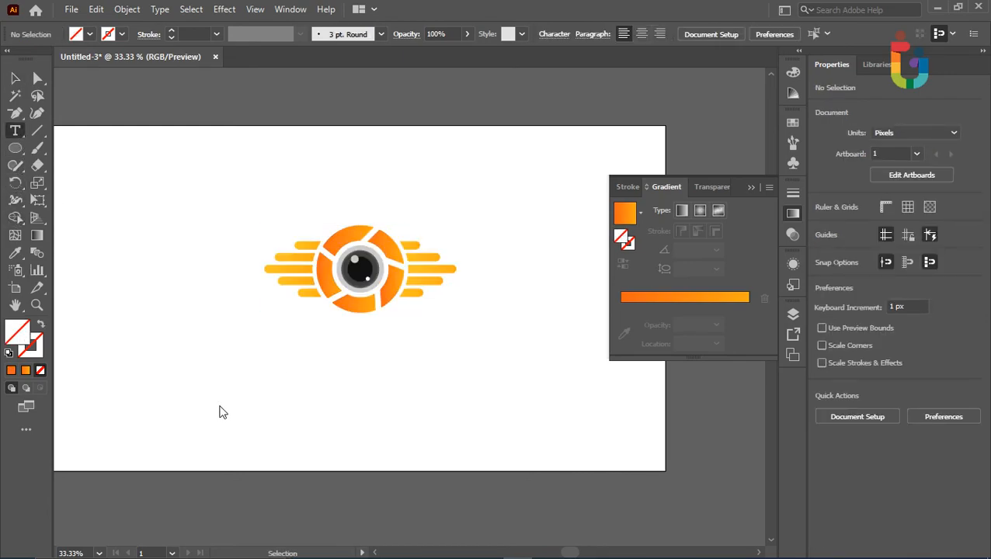
{"action": "left_click", "coordinate": [226, 407]}
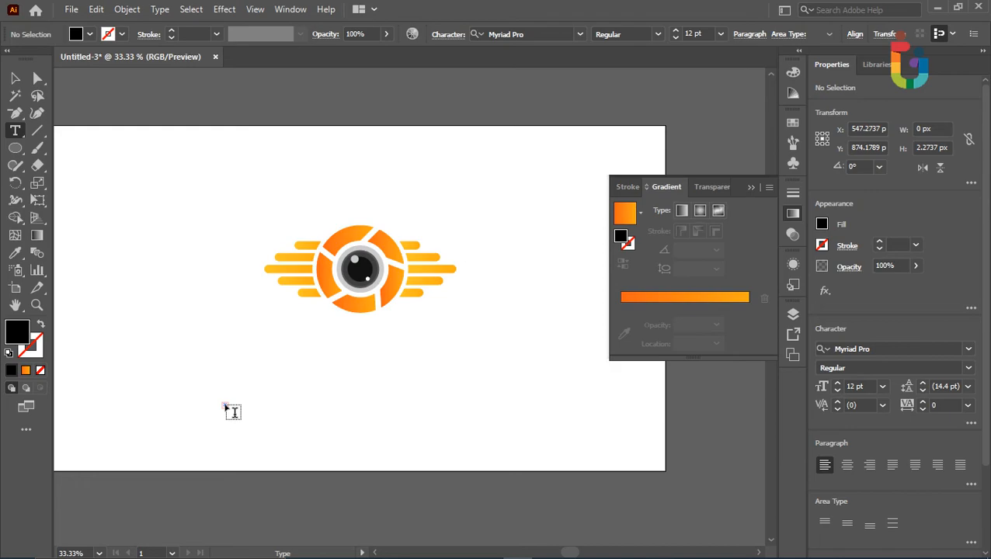
{"action": "key", "text": "ctrl"}
{"action": "key", "text": "v"}
{"action": "left_click", "coordinate": [221, 403]}
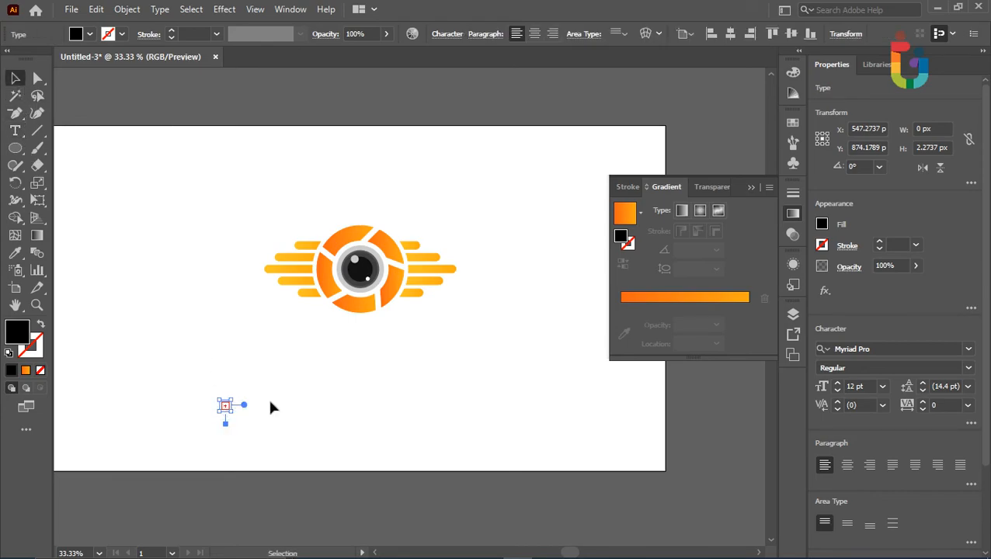
{"action": "key", "text": "Delete"}
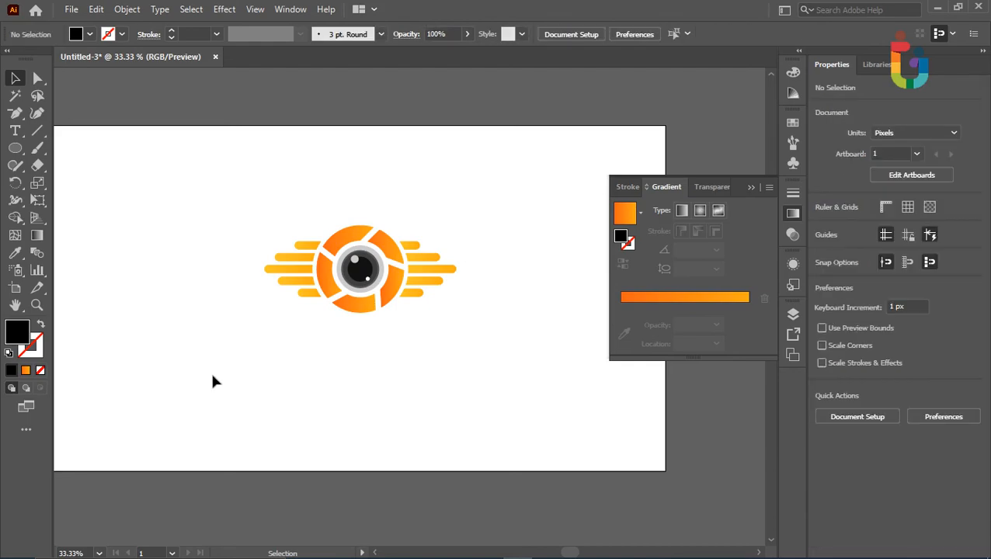
Add the text PHOTOGRAPHY at 48 pt on the artboard, below and to the left of the logo
{"action": "left_click", "coordinate": [19, 134]}
{"action": "left_click", "coordinate": [145, 323]}
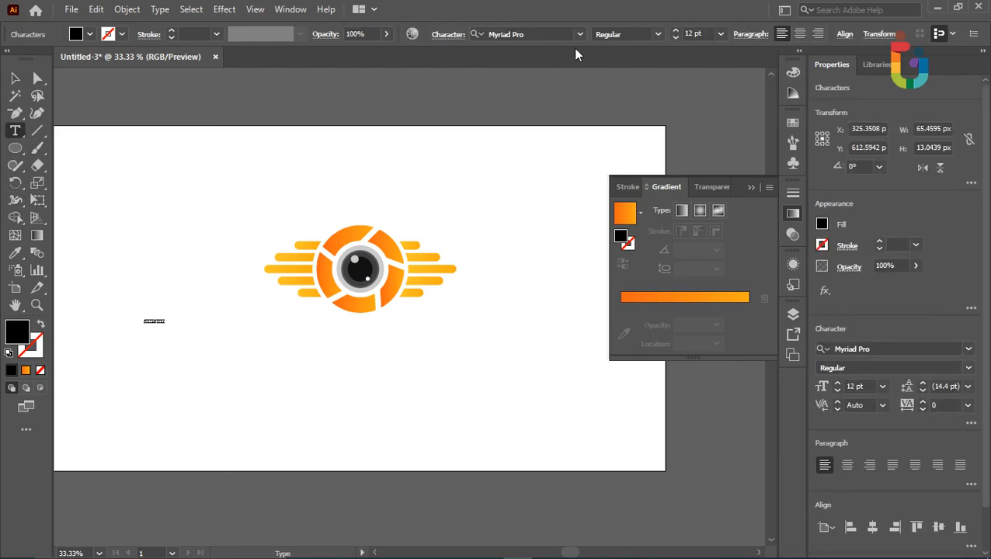
{"action": "left_click", "coordinate": [721, 34]}
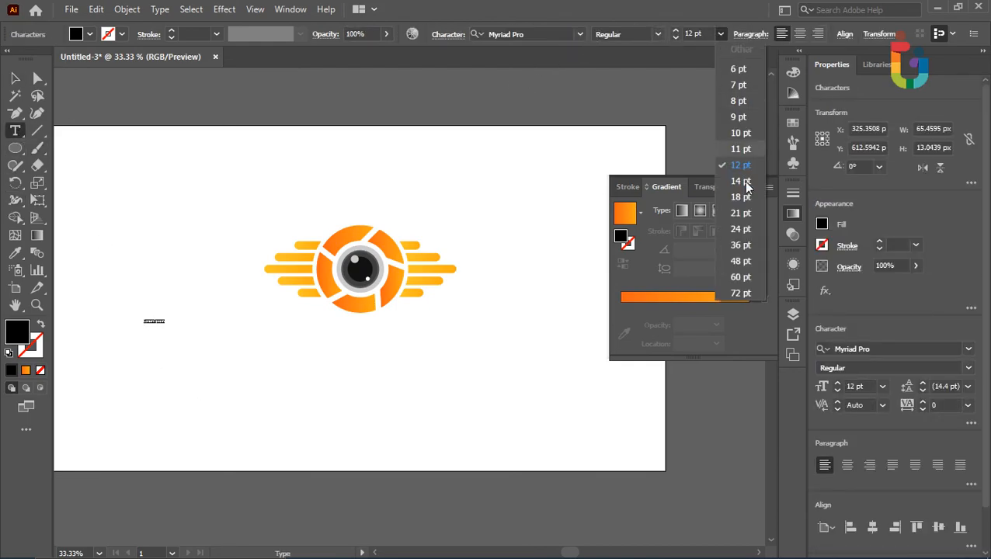
{"action": "left_click", "coordinate": [739, 258]}
{"action": "triple_click", "coordinate": [222, 316]}
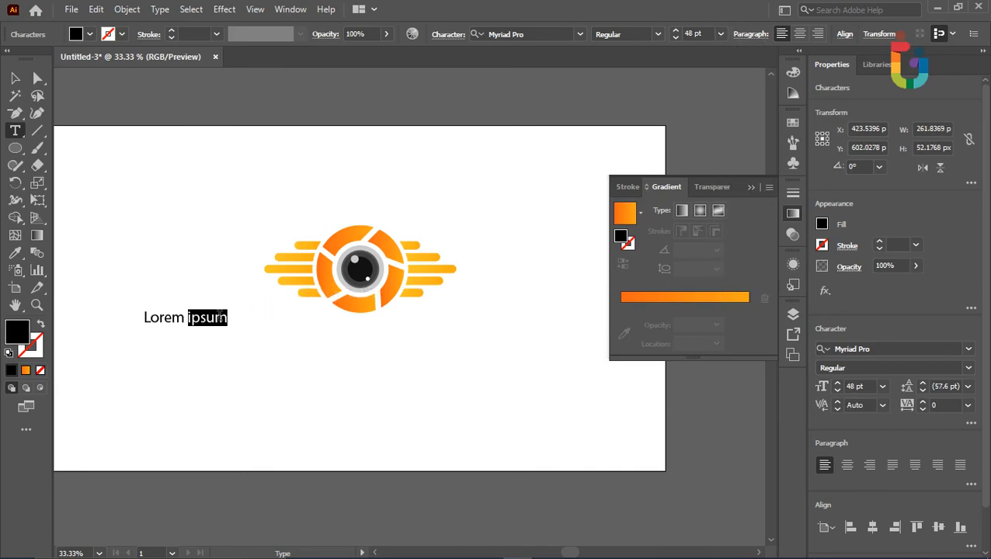
{"action": "type", "text": "P"}
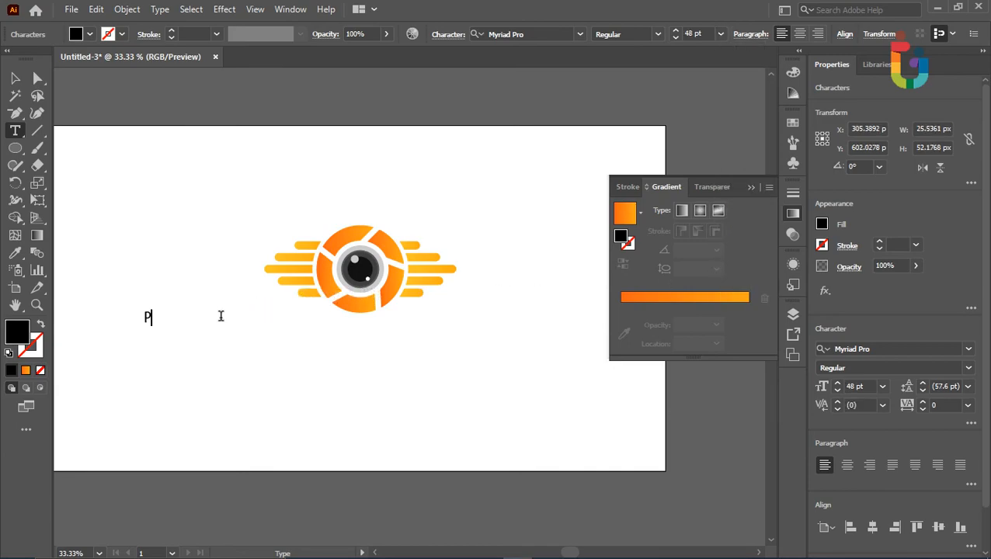
{"action": "type", "text": "HOTOGRAPHY"}
Set the font of the PHOTOGRAPHY text to Microsoft Sans Serif
{"action": "key", "text": "ctrl+a"}
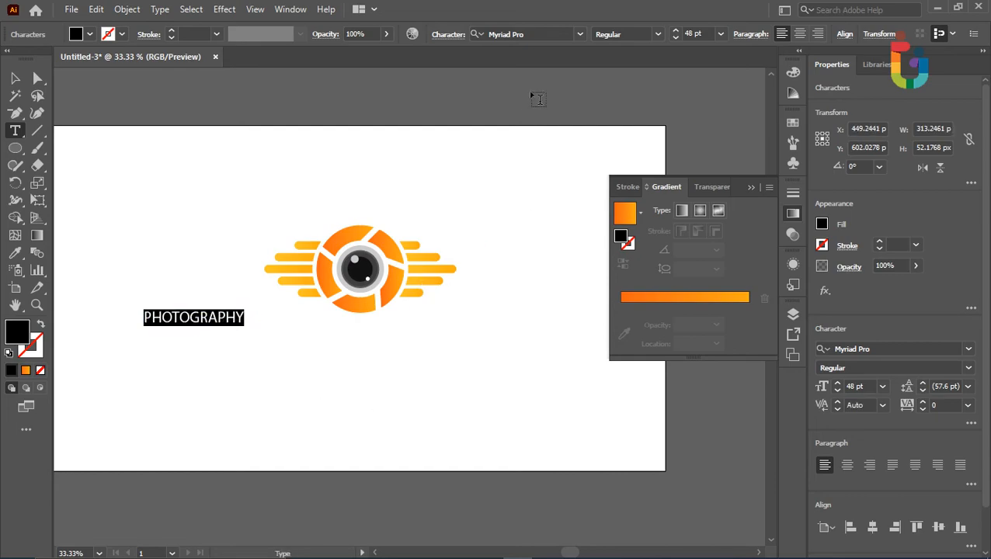
{"action": "left_click", "coordinate": [580, 35]}
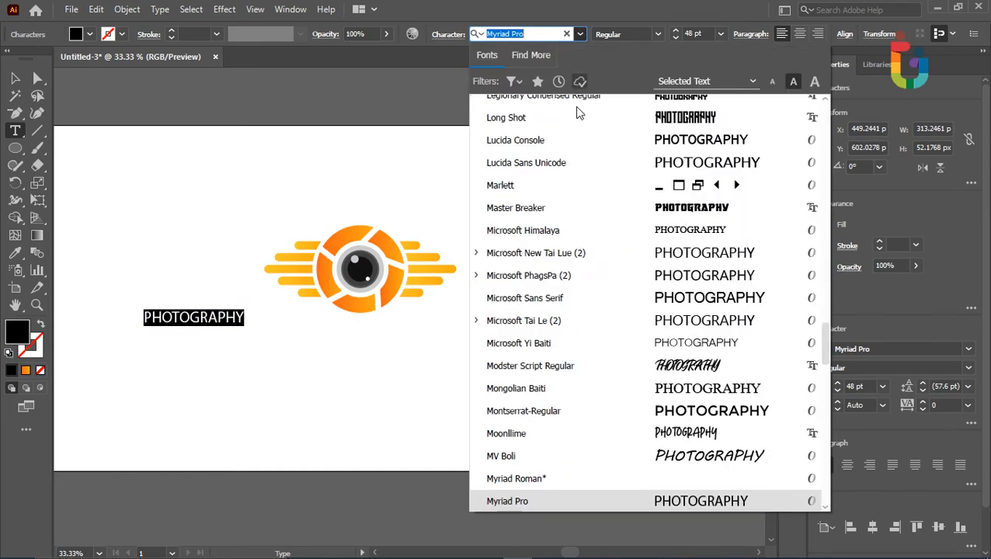
{"action": "left_click", "coordinate": [548, 299]}
{"action": "key", "text": "Escape"}
Enlarge the PHOTOGRAPHY text to nearly the logo's width, place it beneath the logo, and centre-align both horizontally
{"action": "left_click_drag", "start_coordinate": [255, 328], "coordinate": [418, 337]}
{"action": "key", "text": "ctrl+a"}
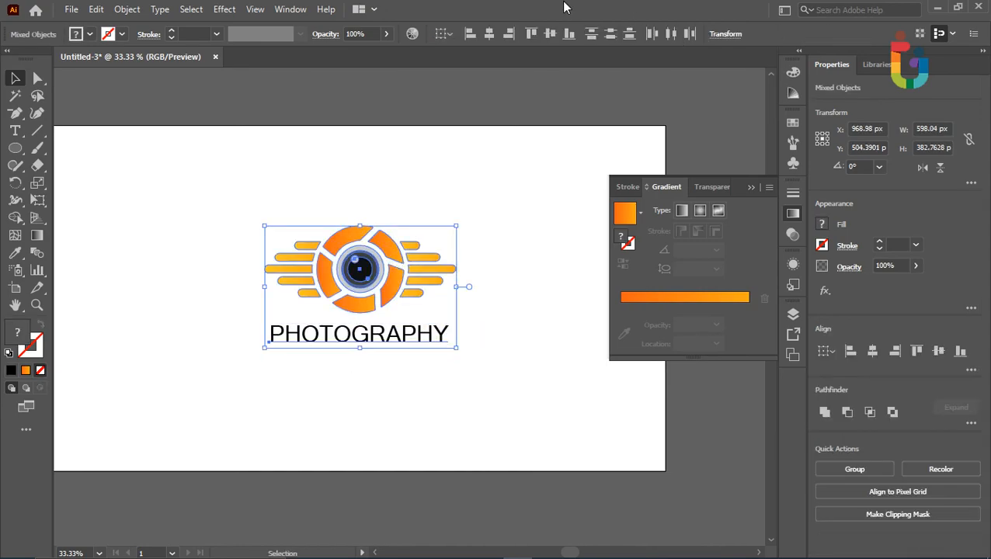
{"action": "left_click", "coordinate": [488, 34]}
{"action": "left_click", "coordinate": [423, 188]}
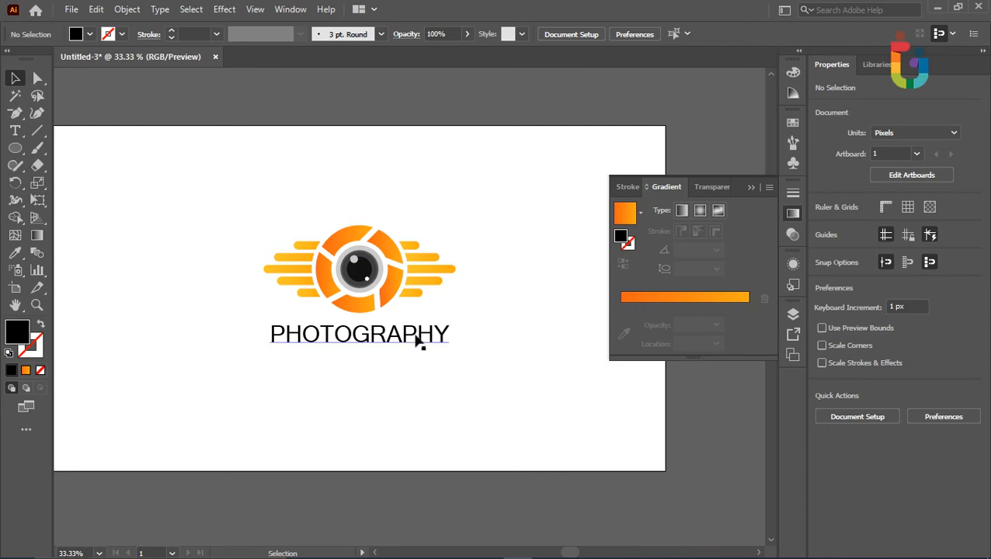
Scale the PHOTOGRAPHY text up proportionally to about 957 px wide and centre it horizontally with the logo
{"action": "left_click", "coordinate": [447, 342]}
{"action": "mouse_move", "coordinate": [452, 348]}
{"action": "left_mouse_down"}
{"action": "mouse_move", "coordinate": [449, 337]}
{"action": "mouse_move", "coordinate": [513, 338]}
{"action": "mouse_move", "coordinate": [513, 353]}
{"action": "mouse_move", "coordinate": [464, 356]}
{"action": "left_mouse_up"}
{"action": "left_click_drag", "start_coordinate": [487, 398], "coordinate": [303, 221]}
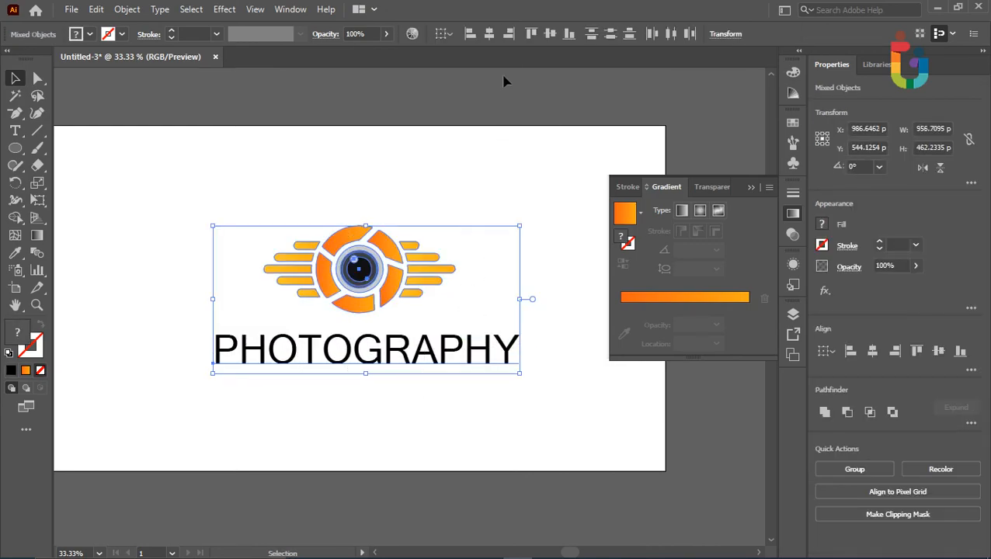
{"action": "left_click", "coordinate": [490, 35]}
{"action": "left_click", "coordinate": [351, 161]}
Change the font of the PHOTOGRAPHY text to Gotham with the Medium style
{"action": "left_click", "coordinate": [425, 351]}
{"action": "left_click", "coordinate": [435, 347], "text": "shift"}
{"action": "left_click", "coordinate": [435, 347]}
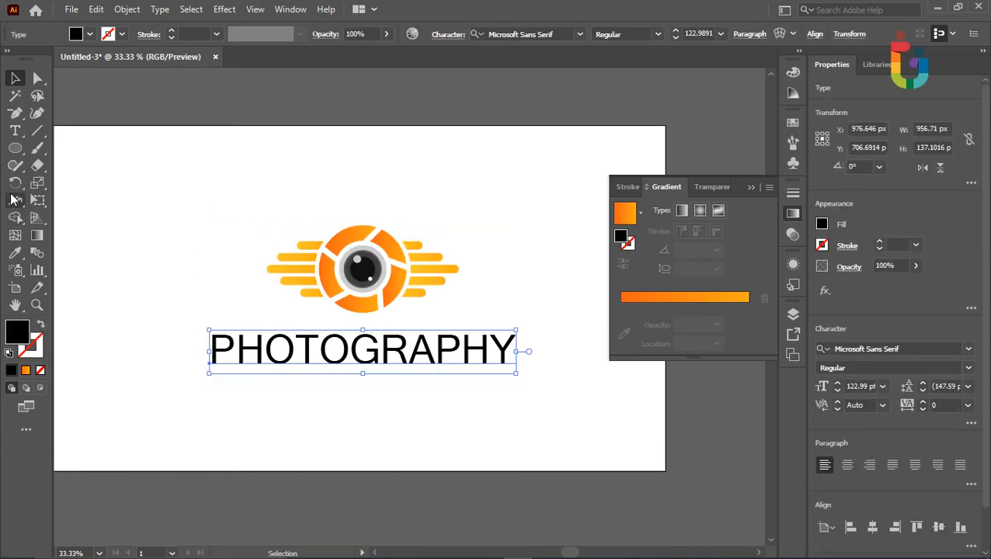
{"action": "left_click", "coordinate": [16, 132]}
{"action": "double_click", "coordinate": [353, 353]}
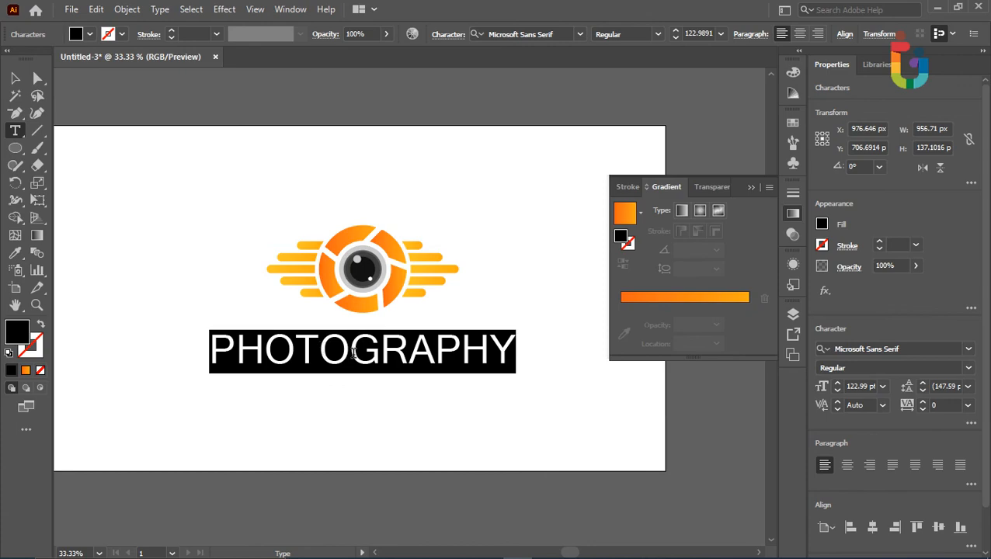
{"action": "left_click", "coordinate": [526, 34]}
{"action": "type", "text": "Gotham"}
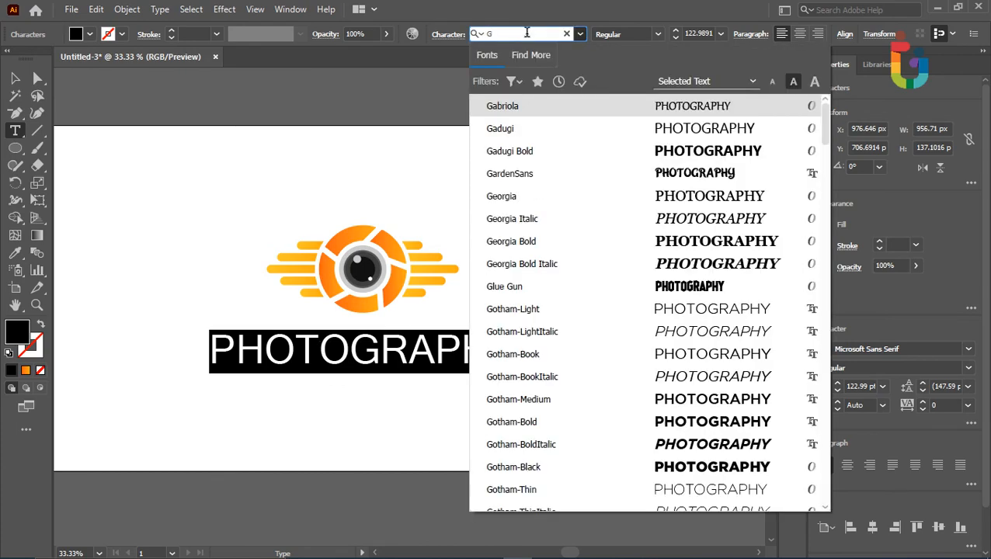
{"action": "left_click", "coordinate": [528, 353]}
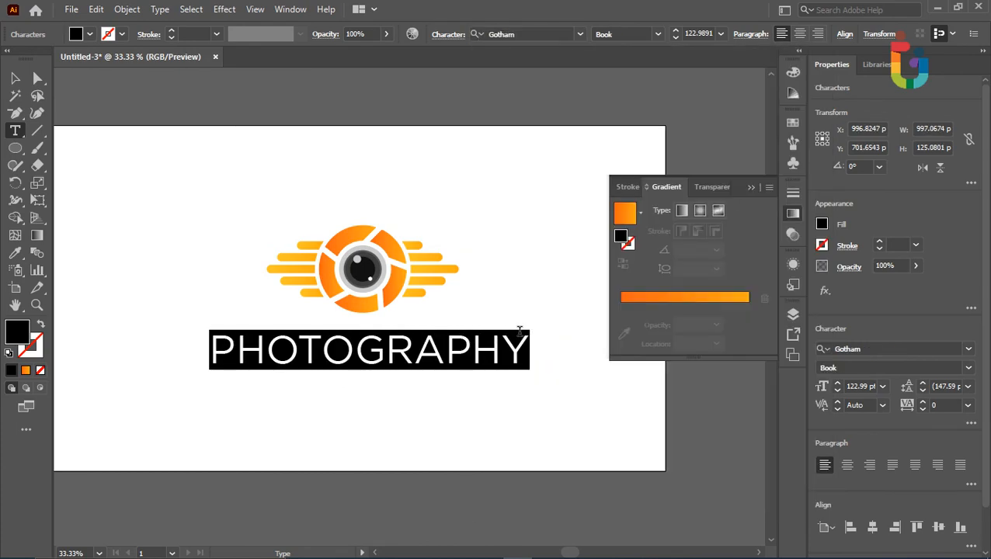
{"action": "left_click", "coordinate": [658, 34]}
{"action": "left_click", "coordinate": [619, 113]}
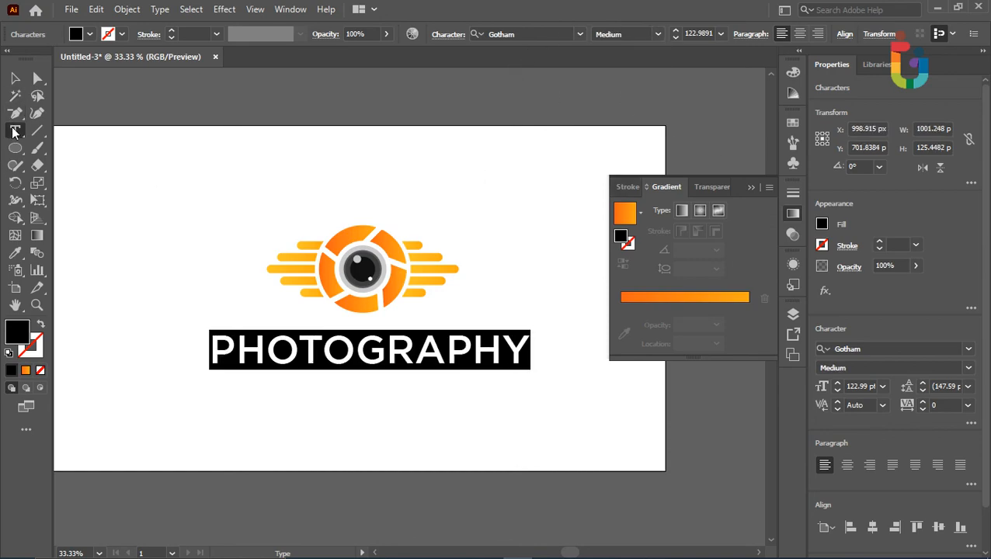
Scale the PHOTOGRAPHY text down proportionally to about 906 px wide and move it up closer to the logo
{"action": "left_click", "coordinate": [14, 78]}
{"action": "left_click", "coordinate": [525, 359]}
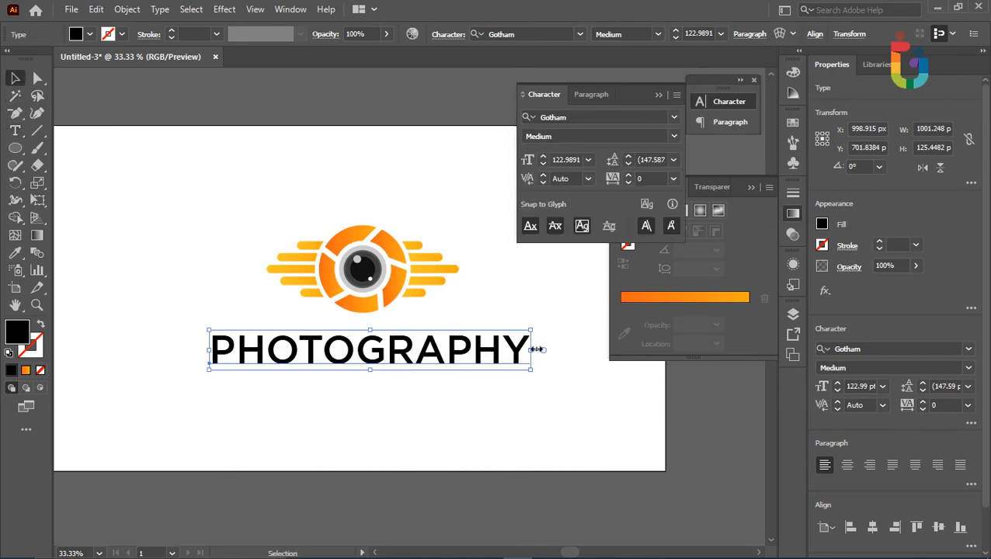
{"action": "left_click_drag", "start_coordinate": [523, 352], "coordinate": [514, 350]}
{"action": "left_click_drag", "start_coordinate": [412, 354], "coordinate": [409, 347]}
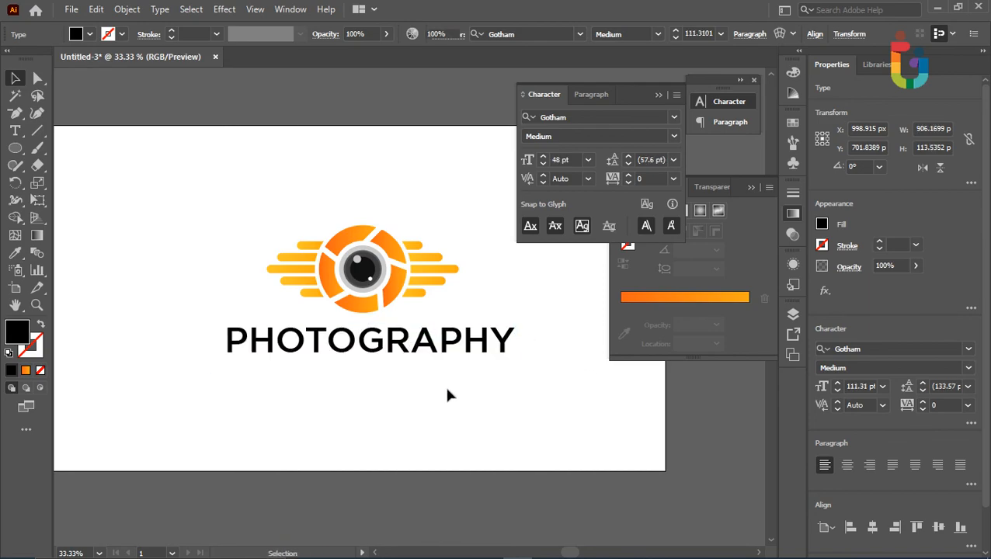
Align the horizontal centres of the logo and the resized PHOTOGRAPHY text, and deselect both
{"action": "left_click_drag", "start_coordinate": [447, 394], "coordinate": [366, 261]}
{"action": "left_click", "coordinate": [489, 34]}
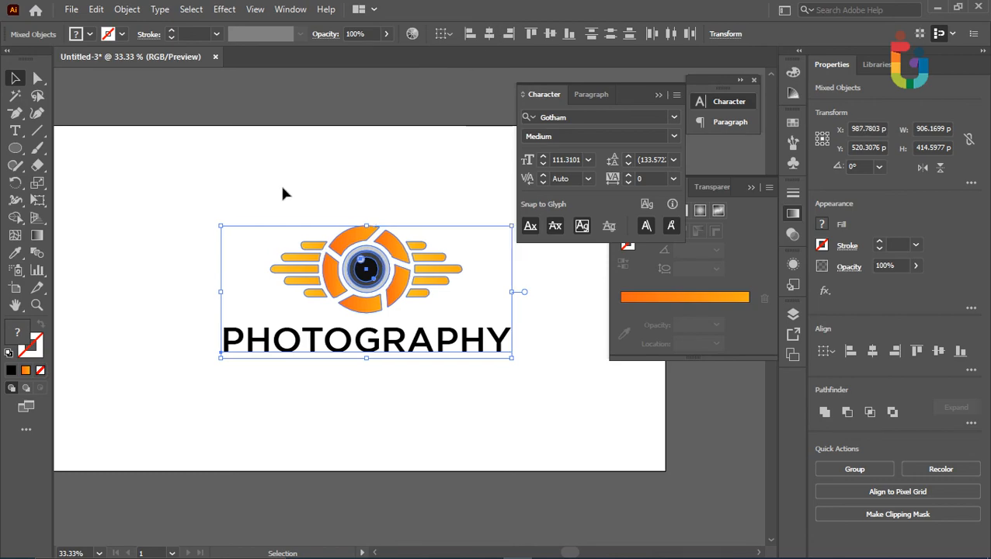
{"action": "left_click", "coordinate": [284, 194]}
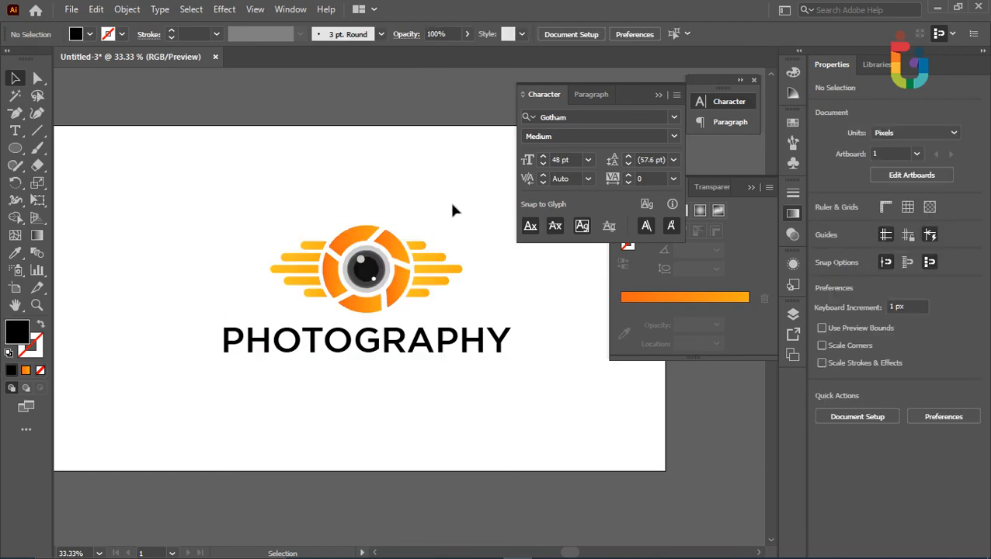
Close the floating Character and Paragraph panels and collapse the Gradient panel to clear the view of the artboard
{"action": "left_click", "coordinate": [658, 95]}
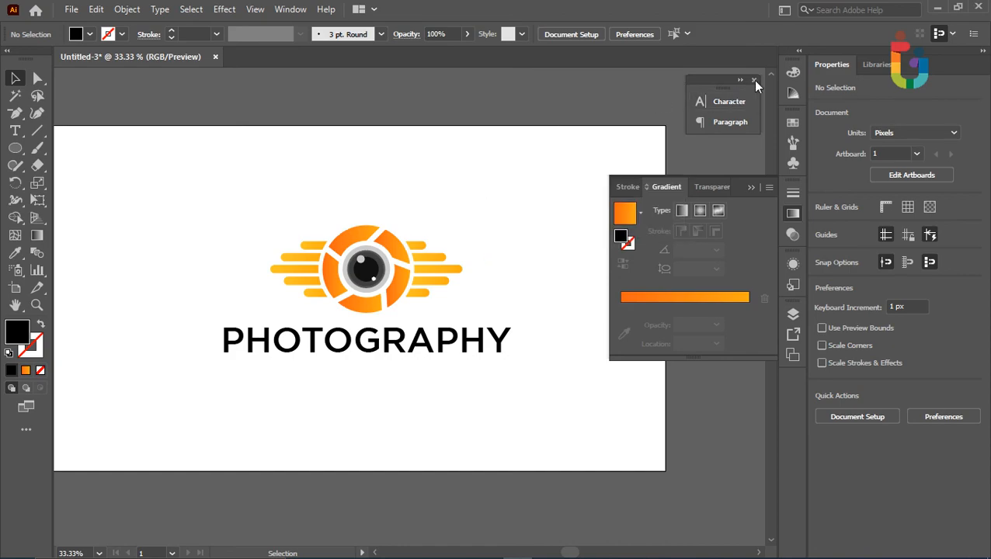
{"action": "left_click", "coordinate": [754, 80]}
{"action": "left_click", "coordinate": [751, 187]}
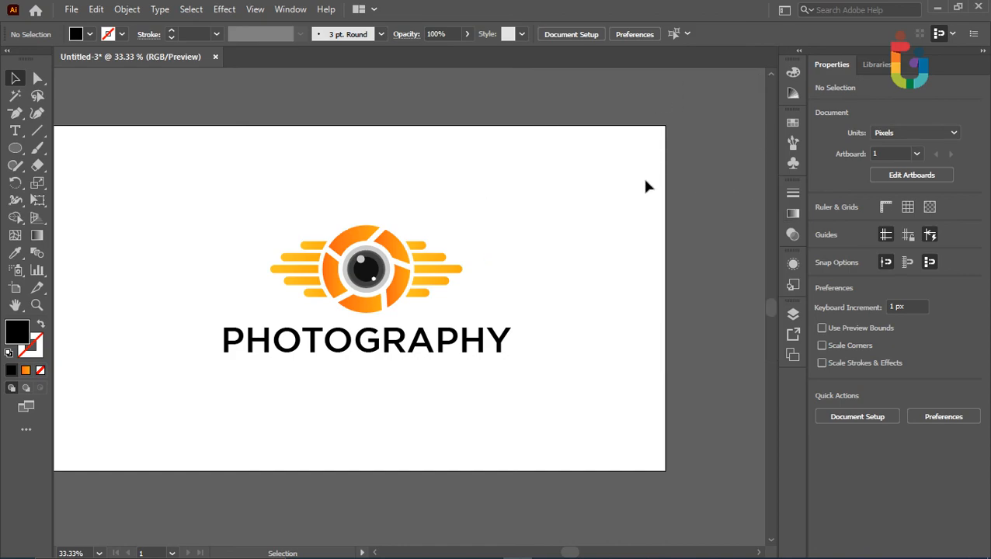